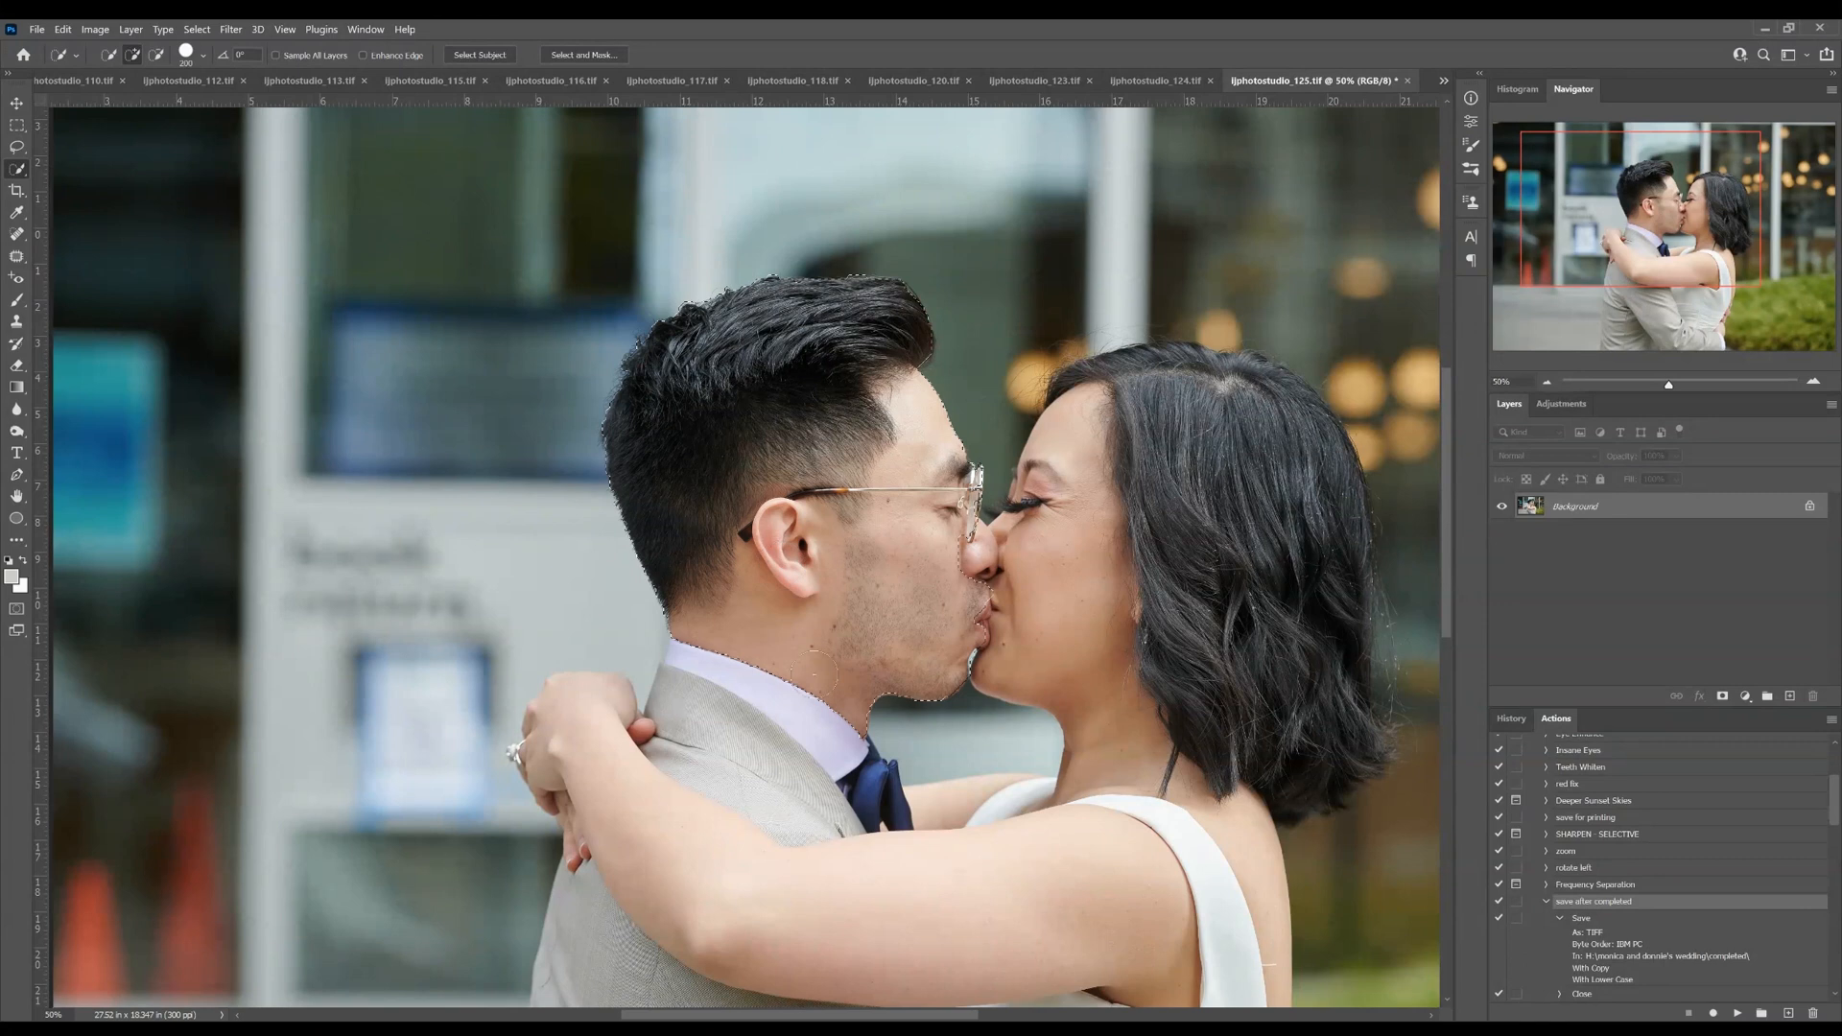
# Extend the quick selection of the couple over the clasped hands, jacket, arm and white dress
pyautogui.scroll(-5, 596, 969)
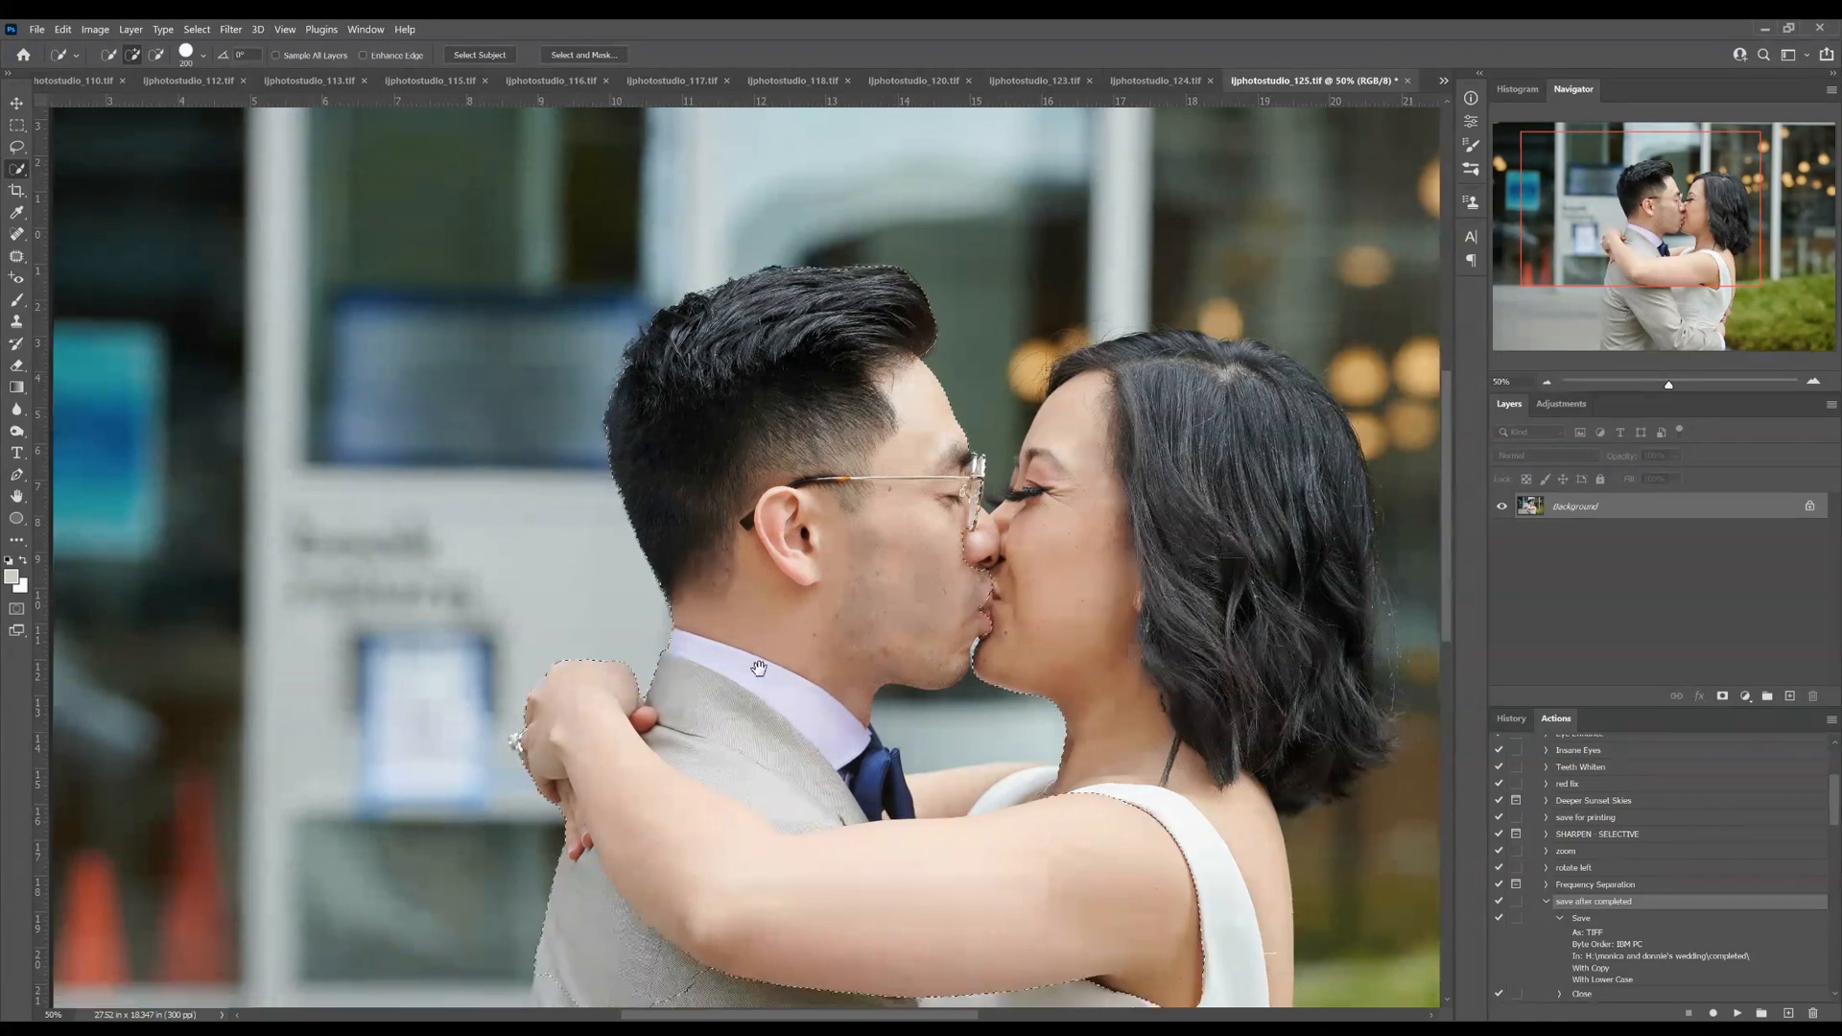
pyautogui.click(633, 645)
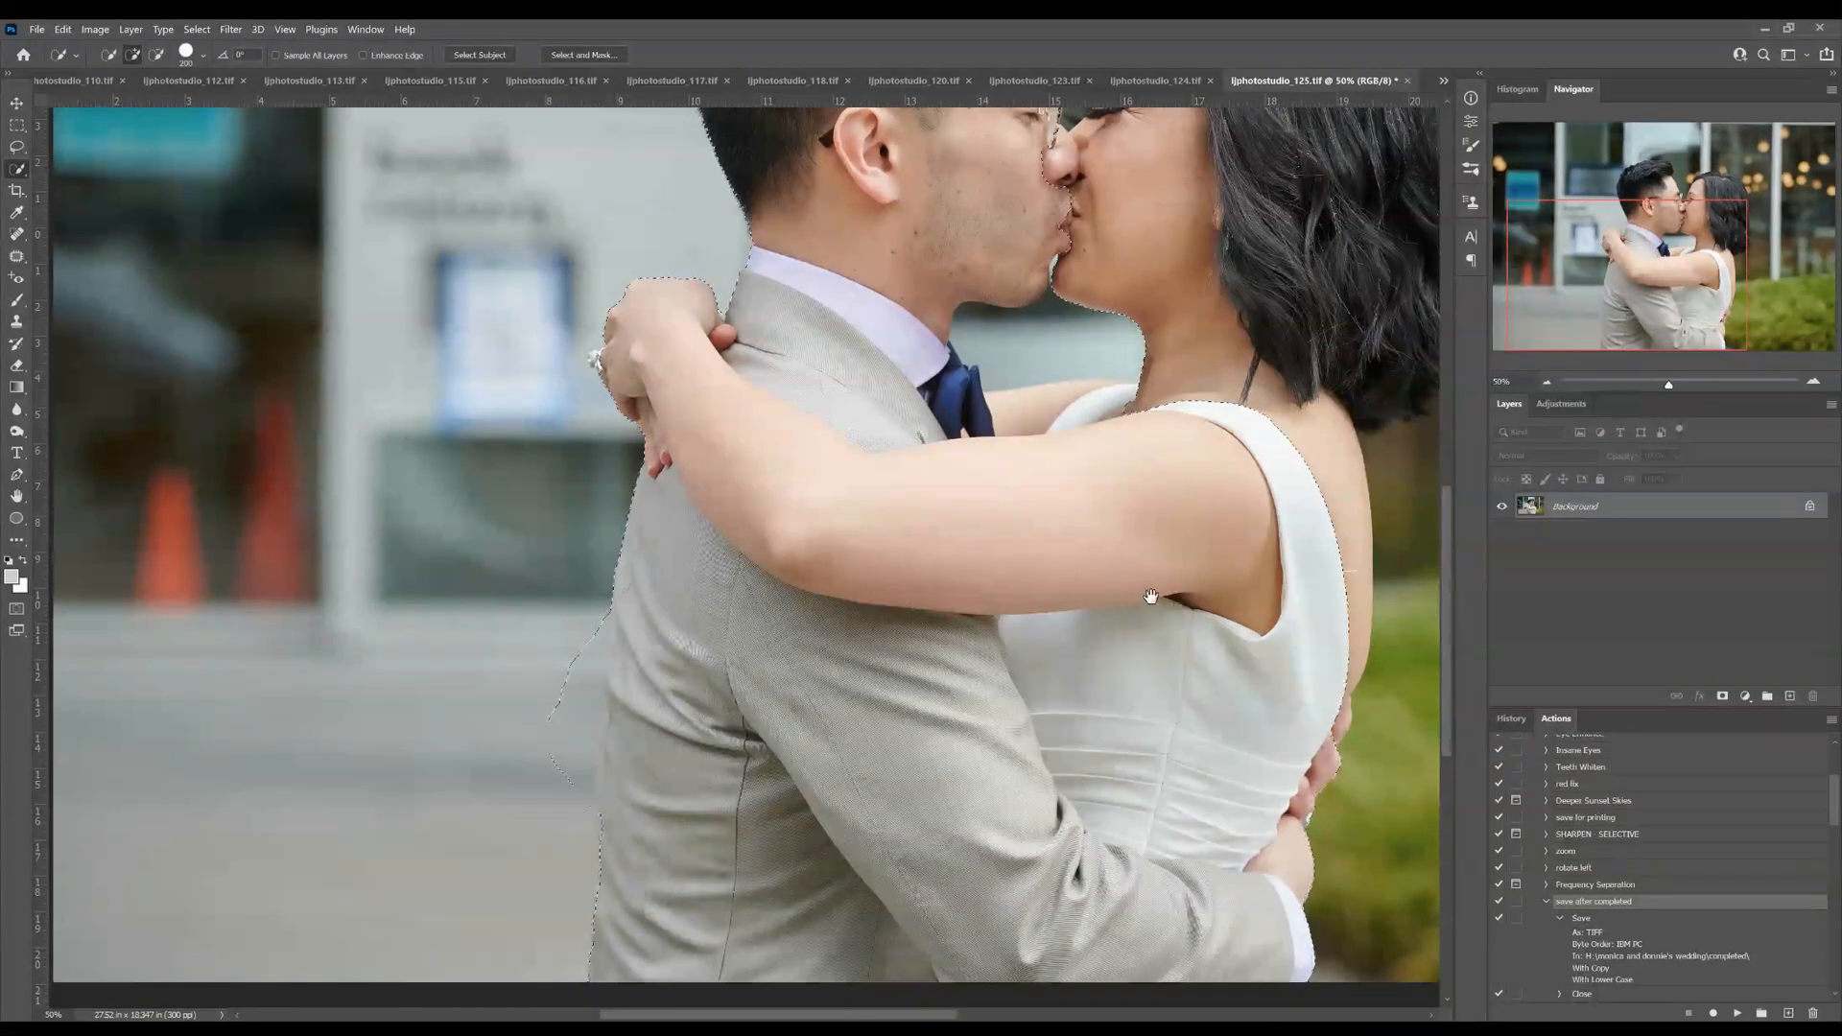
pyautogui.hscroll(4, 971, 727)
pyautogui.click(1010, 586)
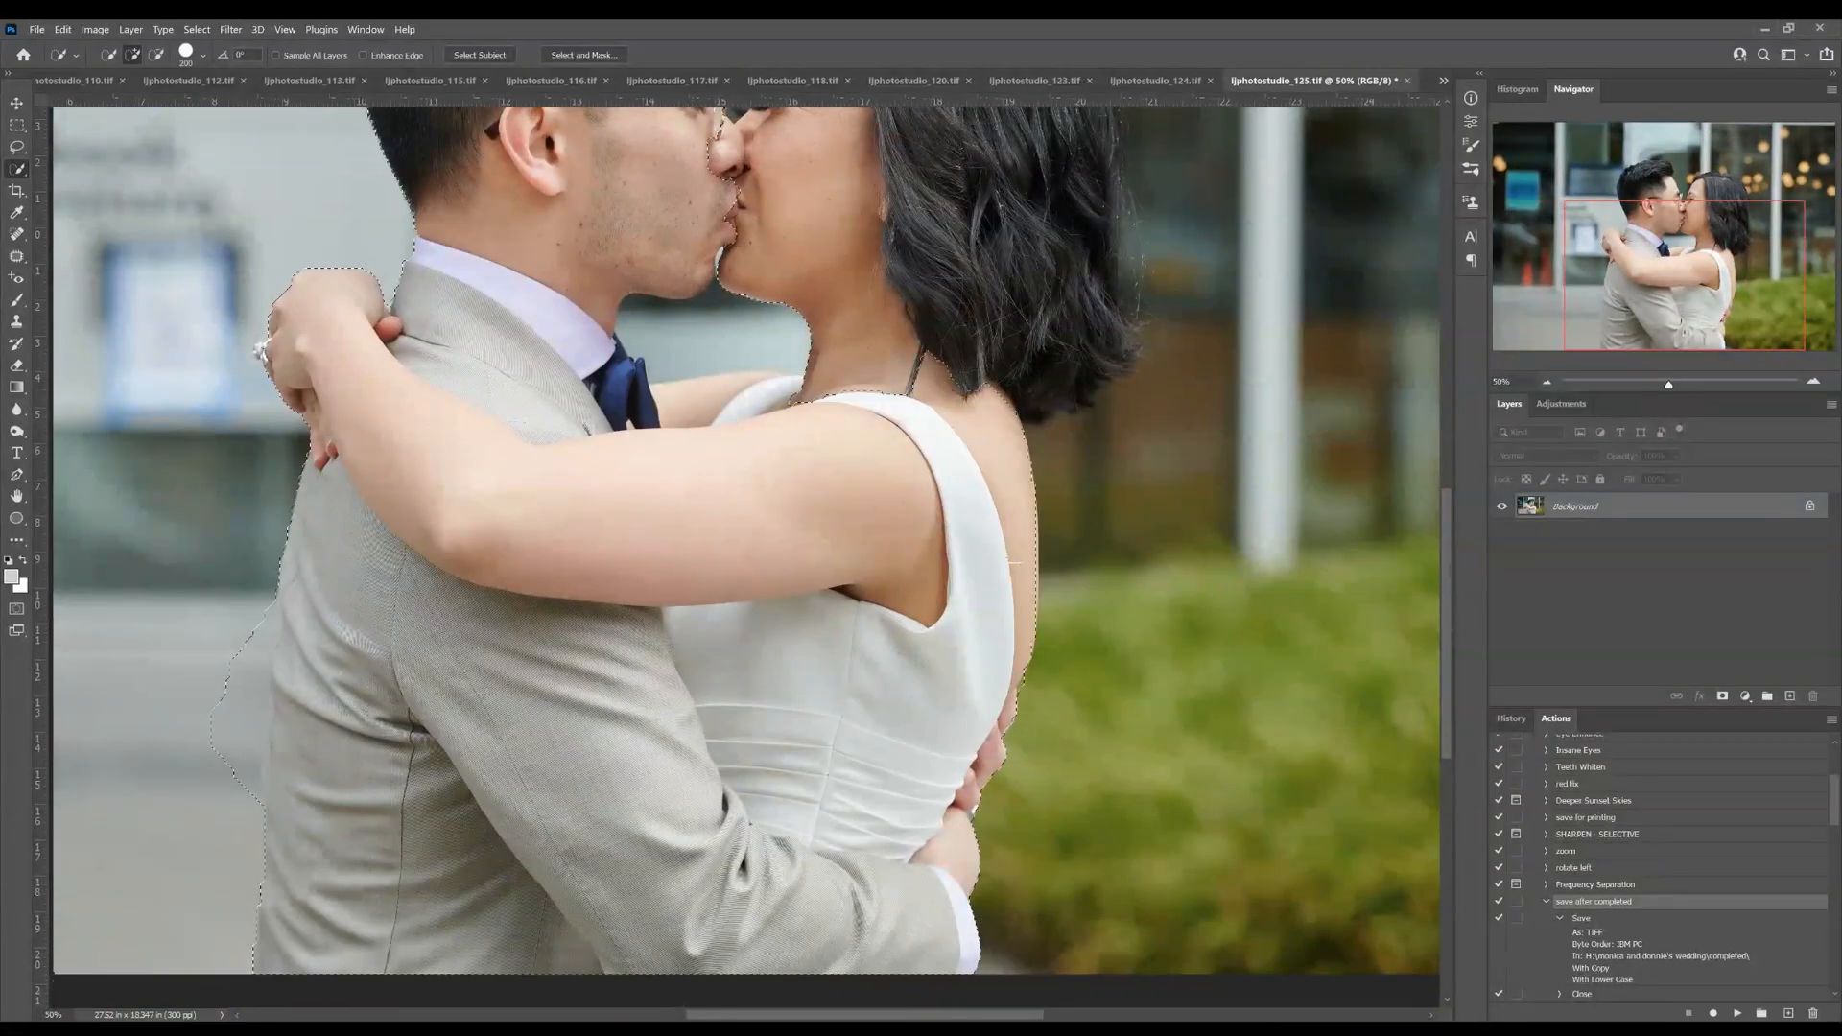
pyautogui.scroll(5, 867, 174)
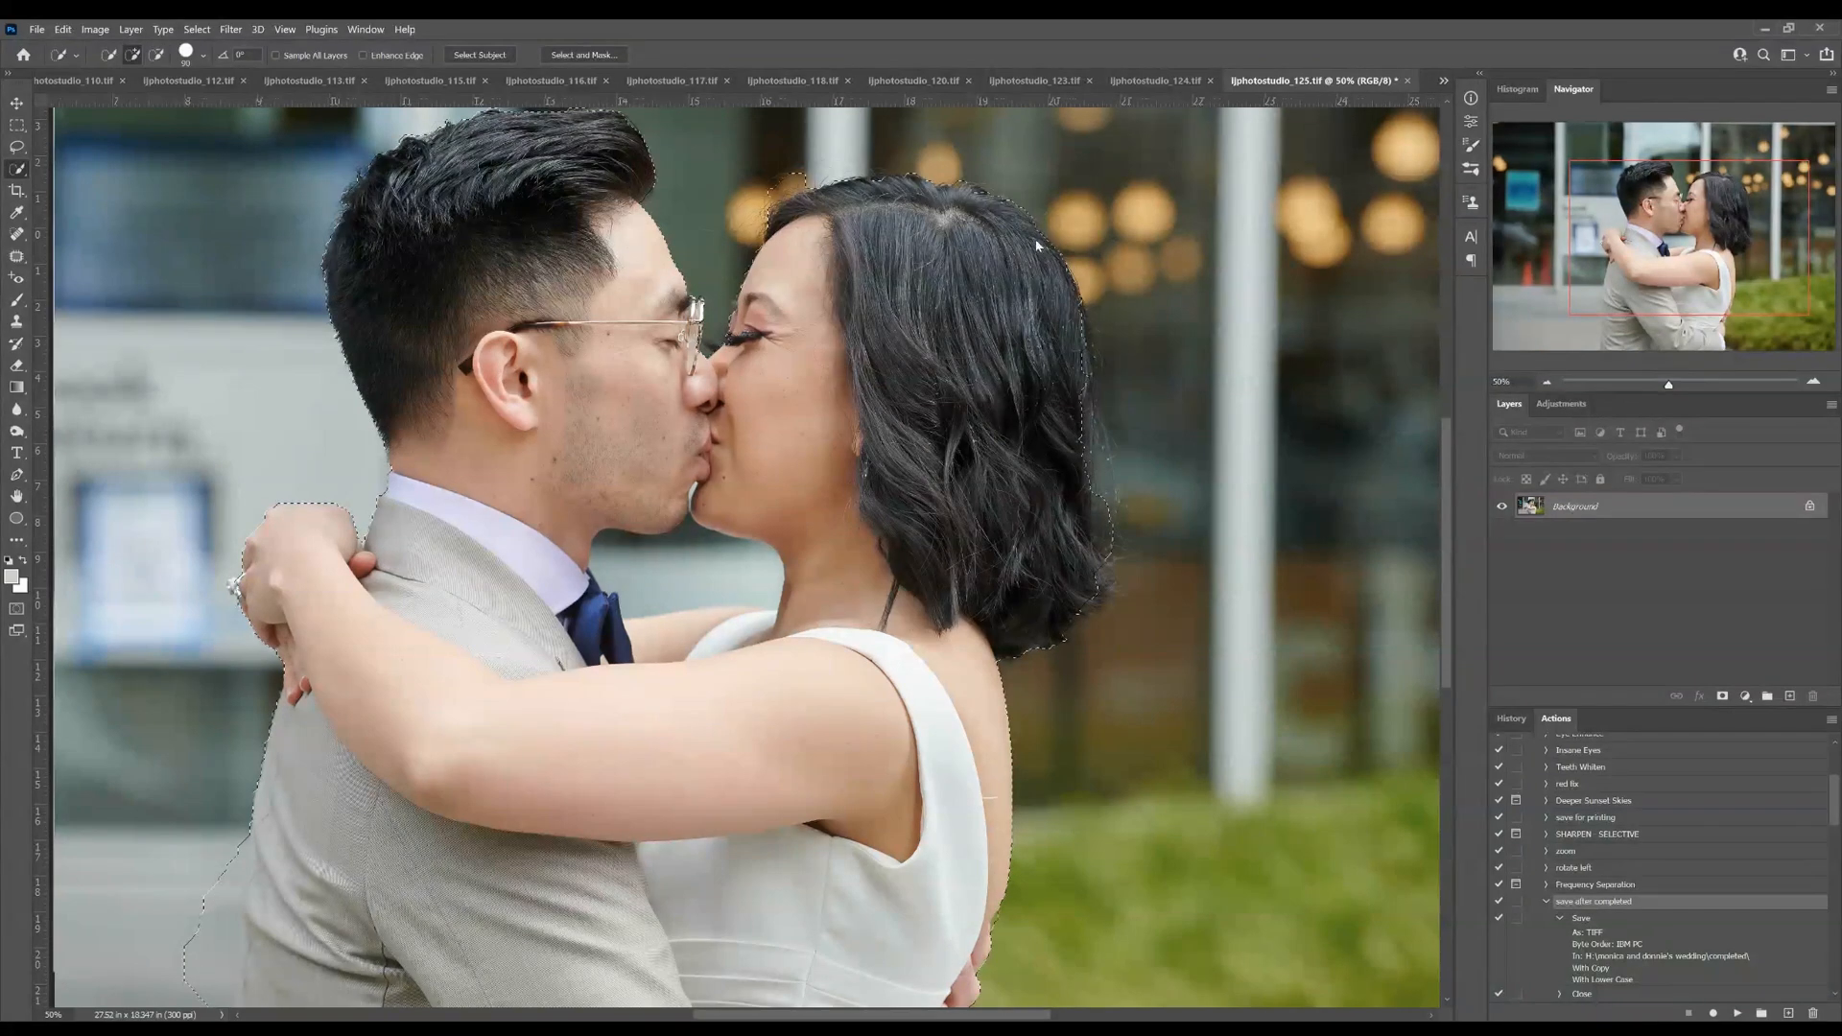
# Refine the selection with a smaller brush along the bride's hair and subtract the stray background behind the groom's jacket
pyautogui.press('[')
pyautogui.press('[')
pyautogui.moveTo(552, 453)
pyautogui.mouseDown()
pyautogui.moveTo(683, 299)
pyautogui.moveTo(795, 236)
pyautogui.mouseUp()
pyautogui.moveTo(470, 662)
pyautogui.mouseDown()
pyautogui.moveTo(537, 446)
pyautogui.moveTo(523, 551)
pyautogui.mouseUp()
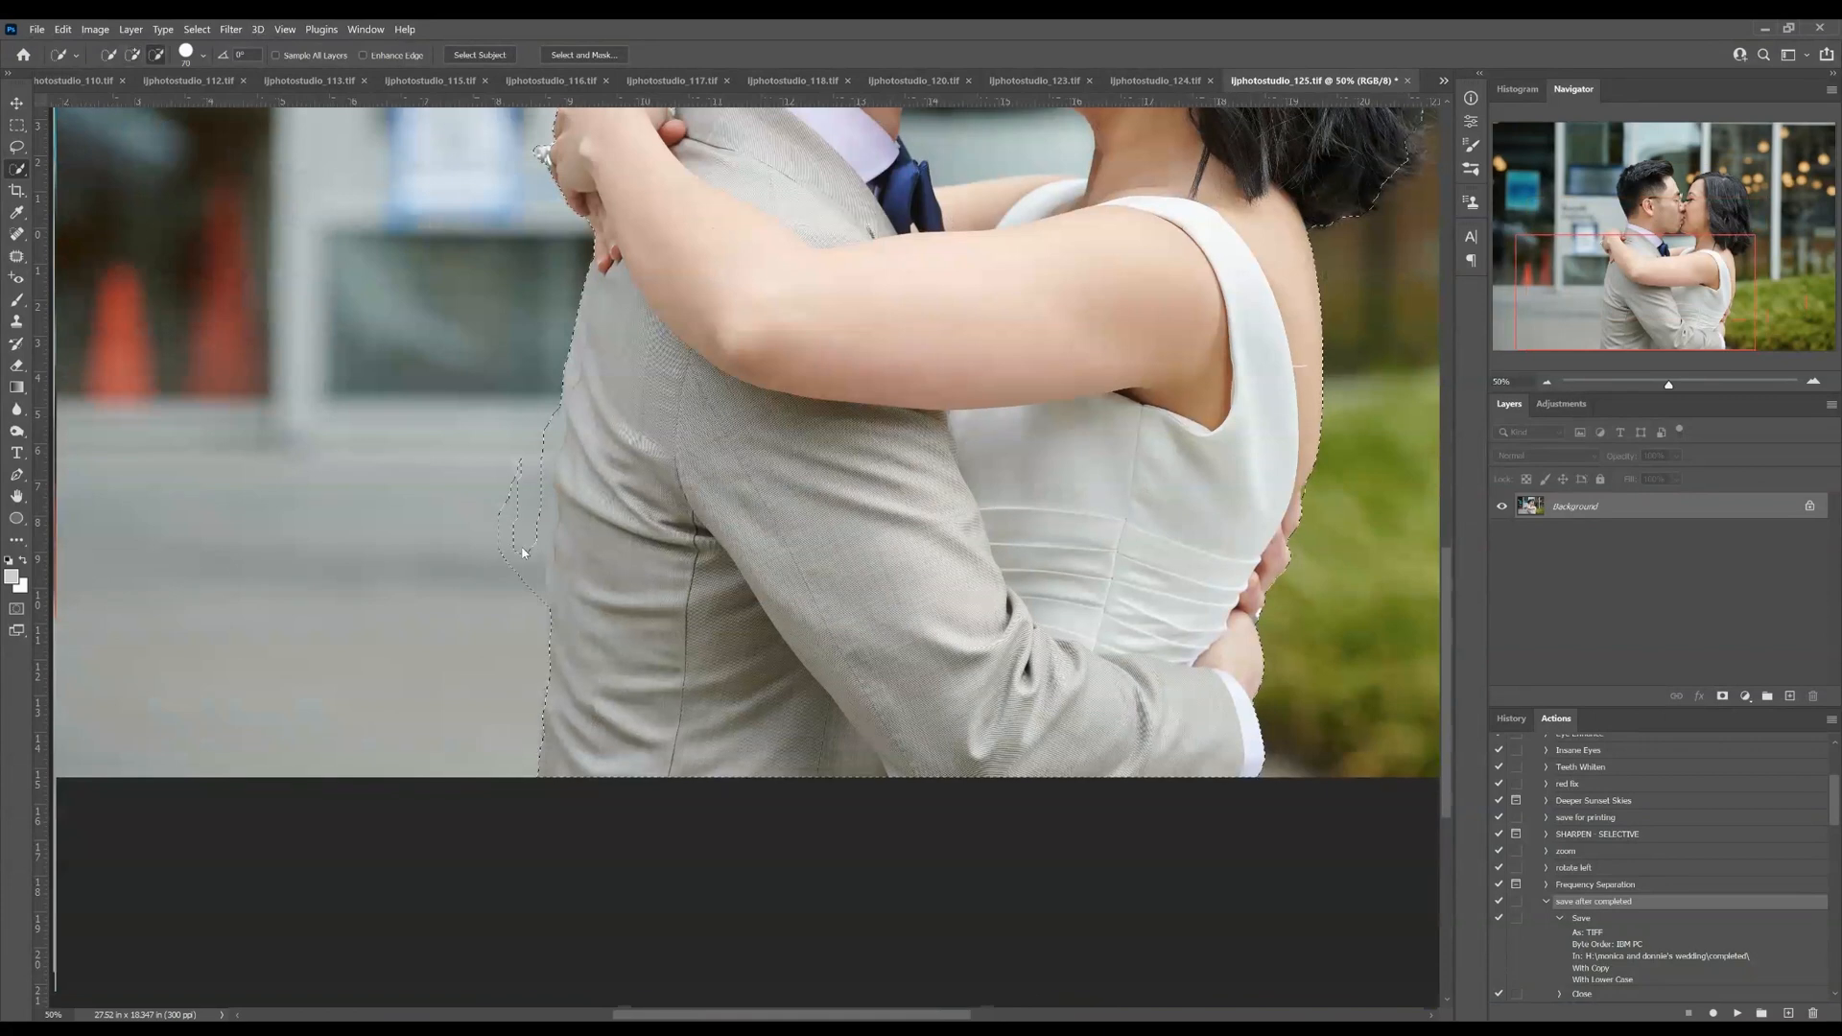
# Output the couple selection from Select and Mask as a copy of the background with a layer mask
pyautogui.click(547, 58)
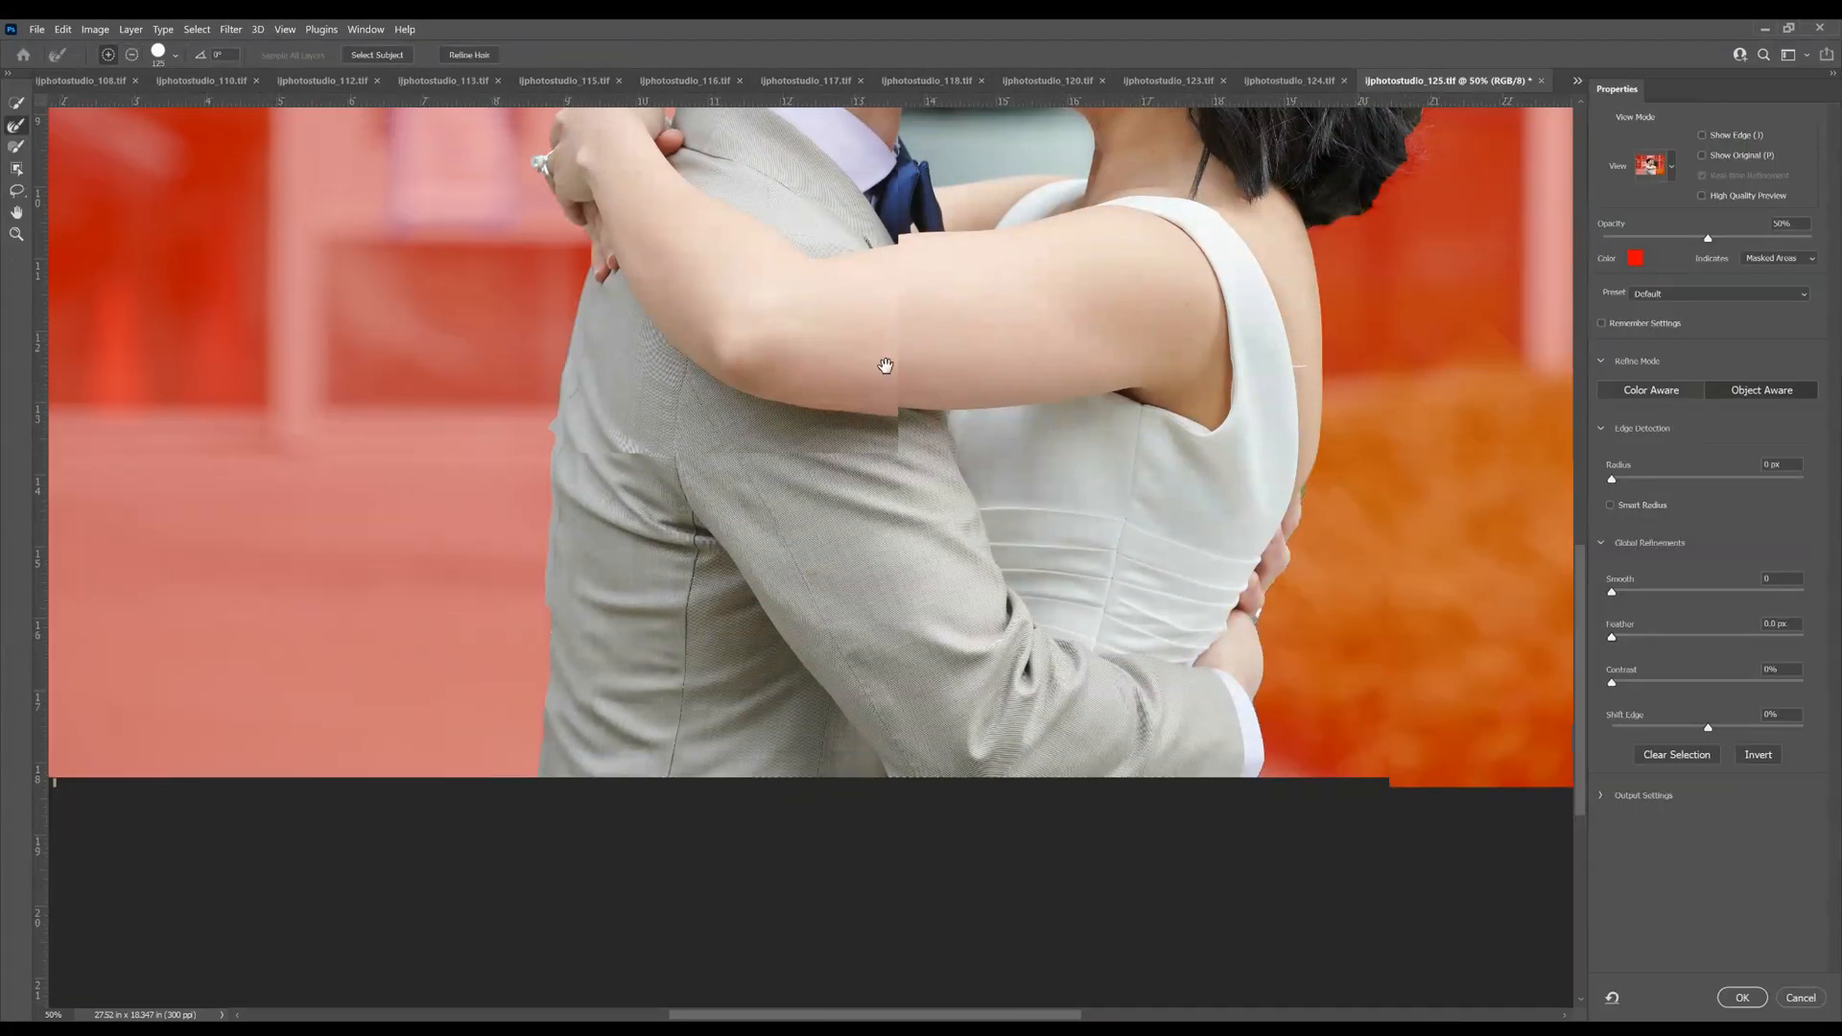
pyautogui.moveTo(886, 365); pyautogui.dragTo(815, 744)
pyautogui.press('Return')
pyautogui.hotkey('ctrl', '-')
pyautogui.hotkey('ctrl', '-')
pyautogui.hotkey('ctrl', '-')
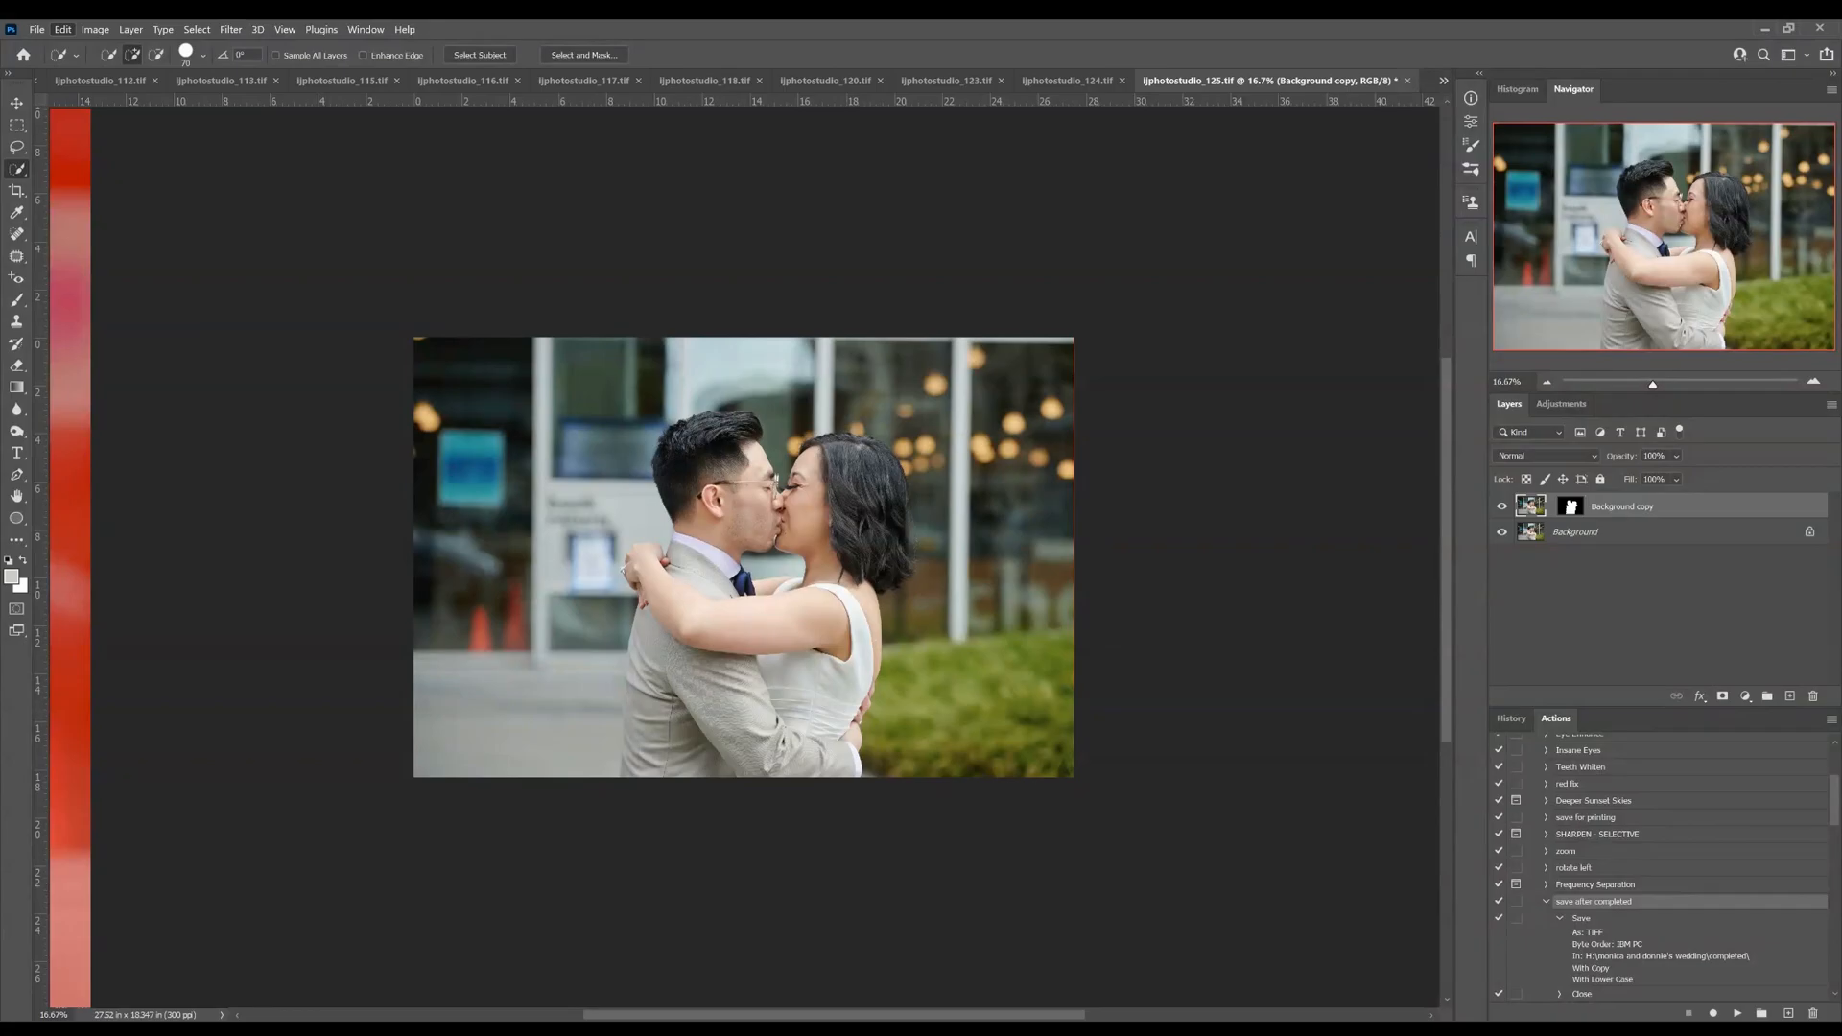
# Flip the masked background copy horizontally and invert its layer mask
pyautogui.hotkey('ctrl', 't')
pyautogui.rightClick(256, 377)
pyautogui.click(336, 668)
pyautogui.press('Return')
pyautogui.click(1567, 512)
pyautogui.hotkey('ctrl', 'i')
pyautogui.press('b')
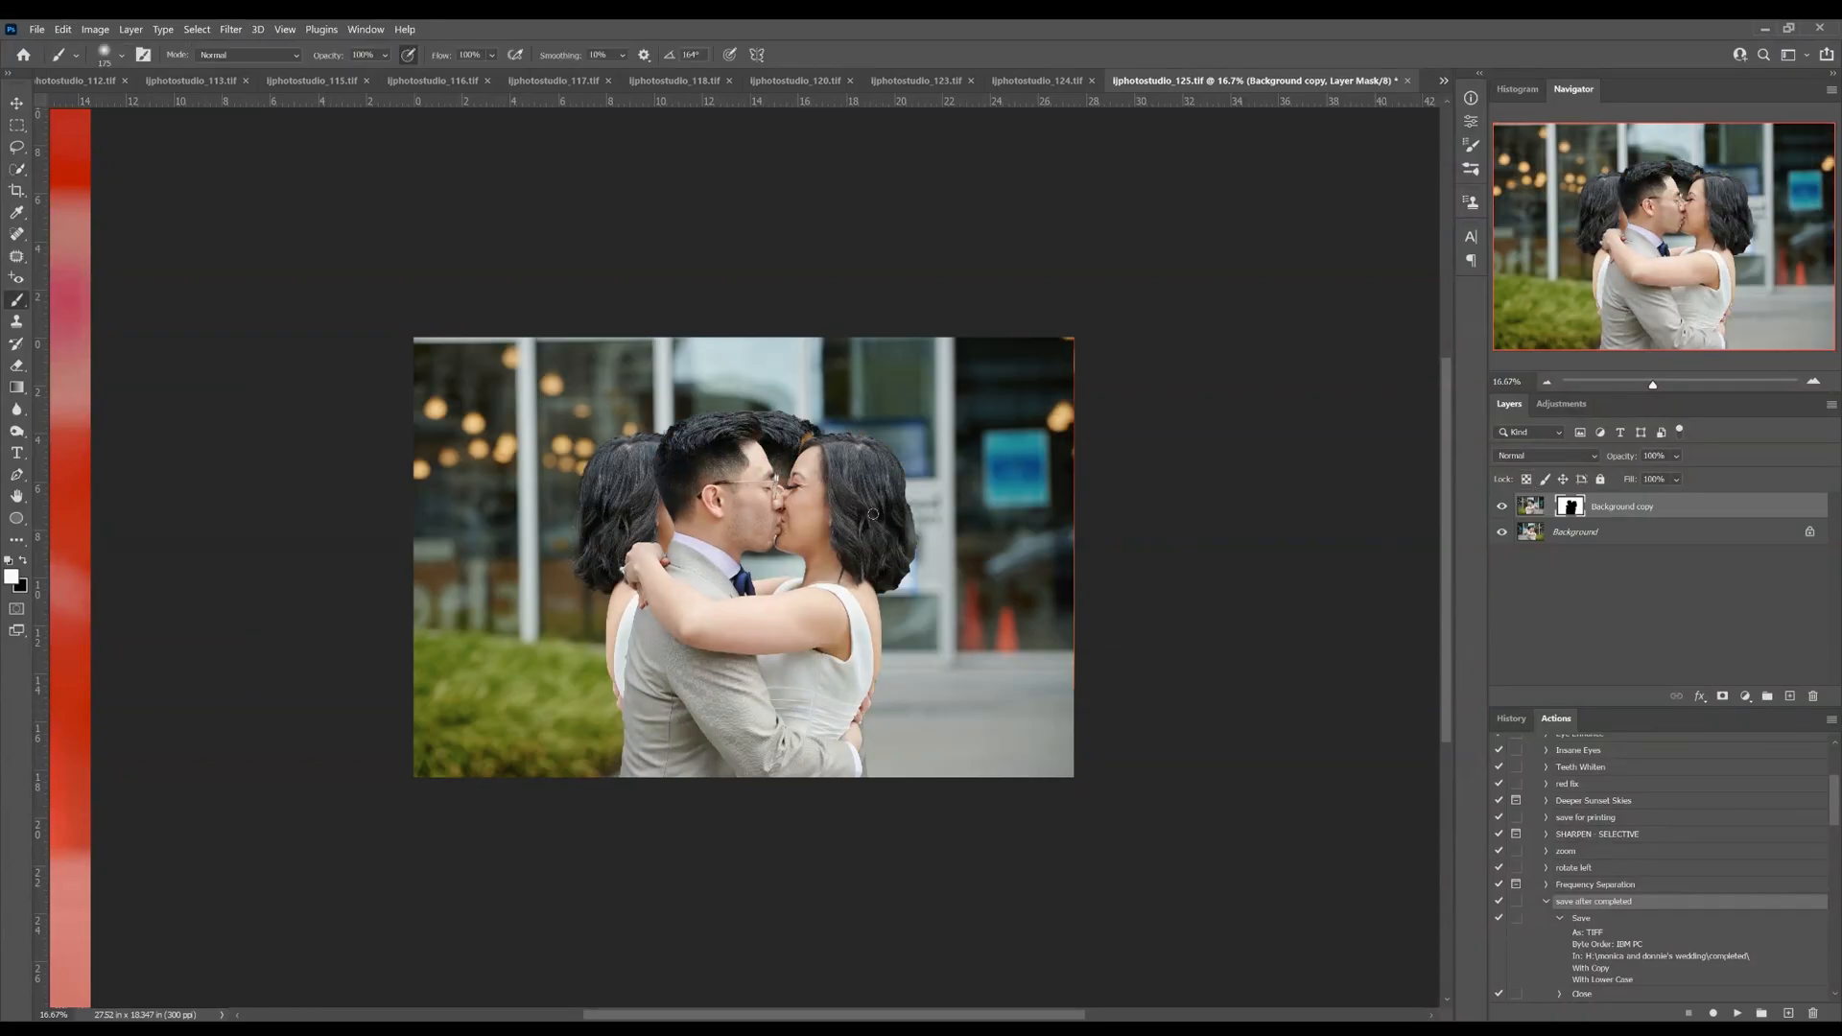
# Paint the copy's mask black over the bride's side to bring back the original background behind her
pyautogui.moveTo(830, 426)
pyautogui.mouseDown()
pyautogui.moveTo(874, 473)
pyautogui.moveTo(878, 555)
pyautogui.mouseUp()
pyautogui.hotkey('ctrl', 'z')
pyautogui.press('x')
pyautogui.moveTo(842, 451)
pyautogui.mouseDown()
pyautogui.moveTo(831, 360)
pyautogui.moveTo(795, 397)
pyautogui.moveTo(834, 341)
pyautogui.moveTo(1050, 409)
pyautogui.moveTo(964, 420)
pyautogui.moveTo(1048, 625)
pyautogui.moveTo(980, 613)
pyautogui.moveTo(901, 805)
pyautogui.moveTo(919, 576)
pyautogui.mouseUp()
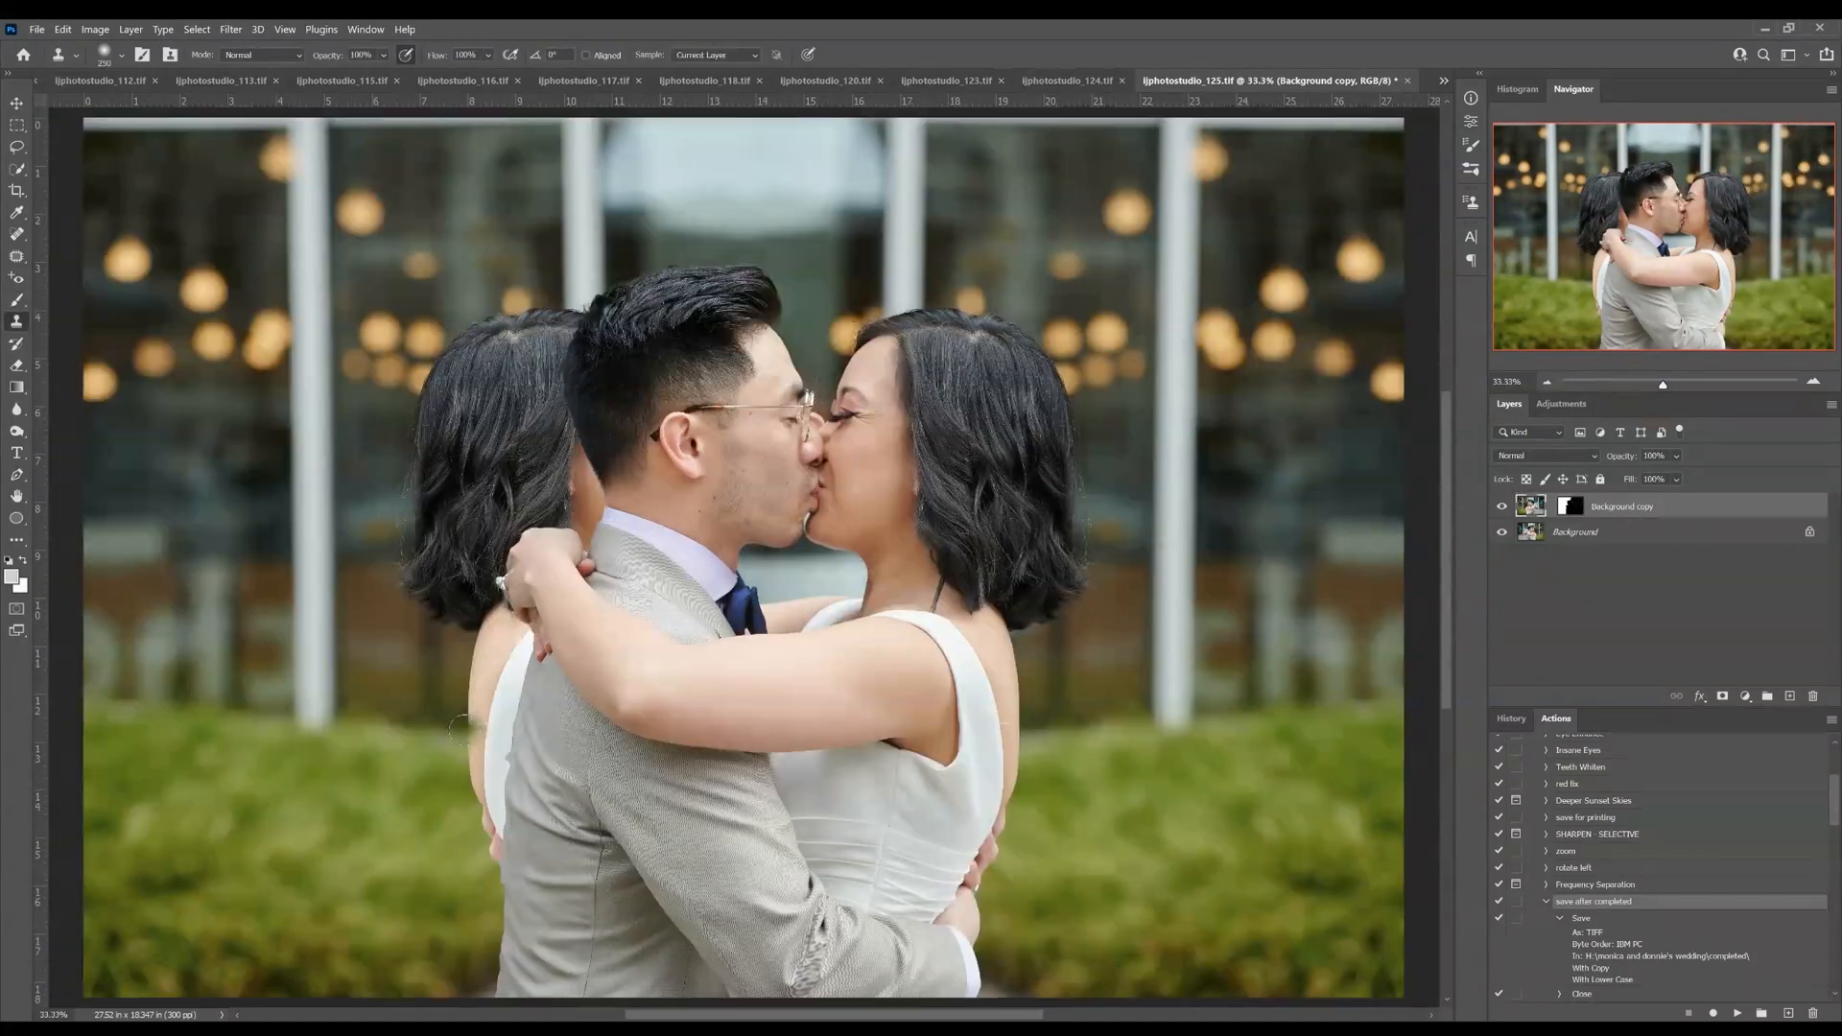
# Clone stamp hedge and window background over the mirrored bride's body behind the groom
pyautogui.moveTo(471, 729)
pyautogui.mouseDown()
pyautogui.moveTo(509, 723)
pyautogui.moveTo(457, 681)
pyautogui.moveTo(480, 659)
pyautogui.moveTo(488, 731)
pyautogui.moveTo(504, 732)
pyautogui.moveTo(498, 848)
pyautogui.moveTo(478, 757)
pyautogui.moveTo(478, 806)
pyautogui.mouseUp()
pyautogui.moveTo(499, 873); pyautogui.dragTo(477, 855)
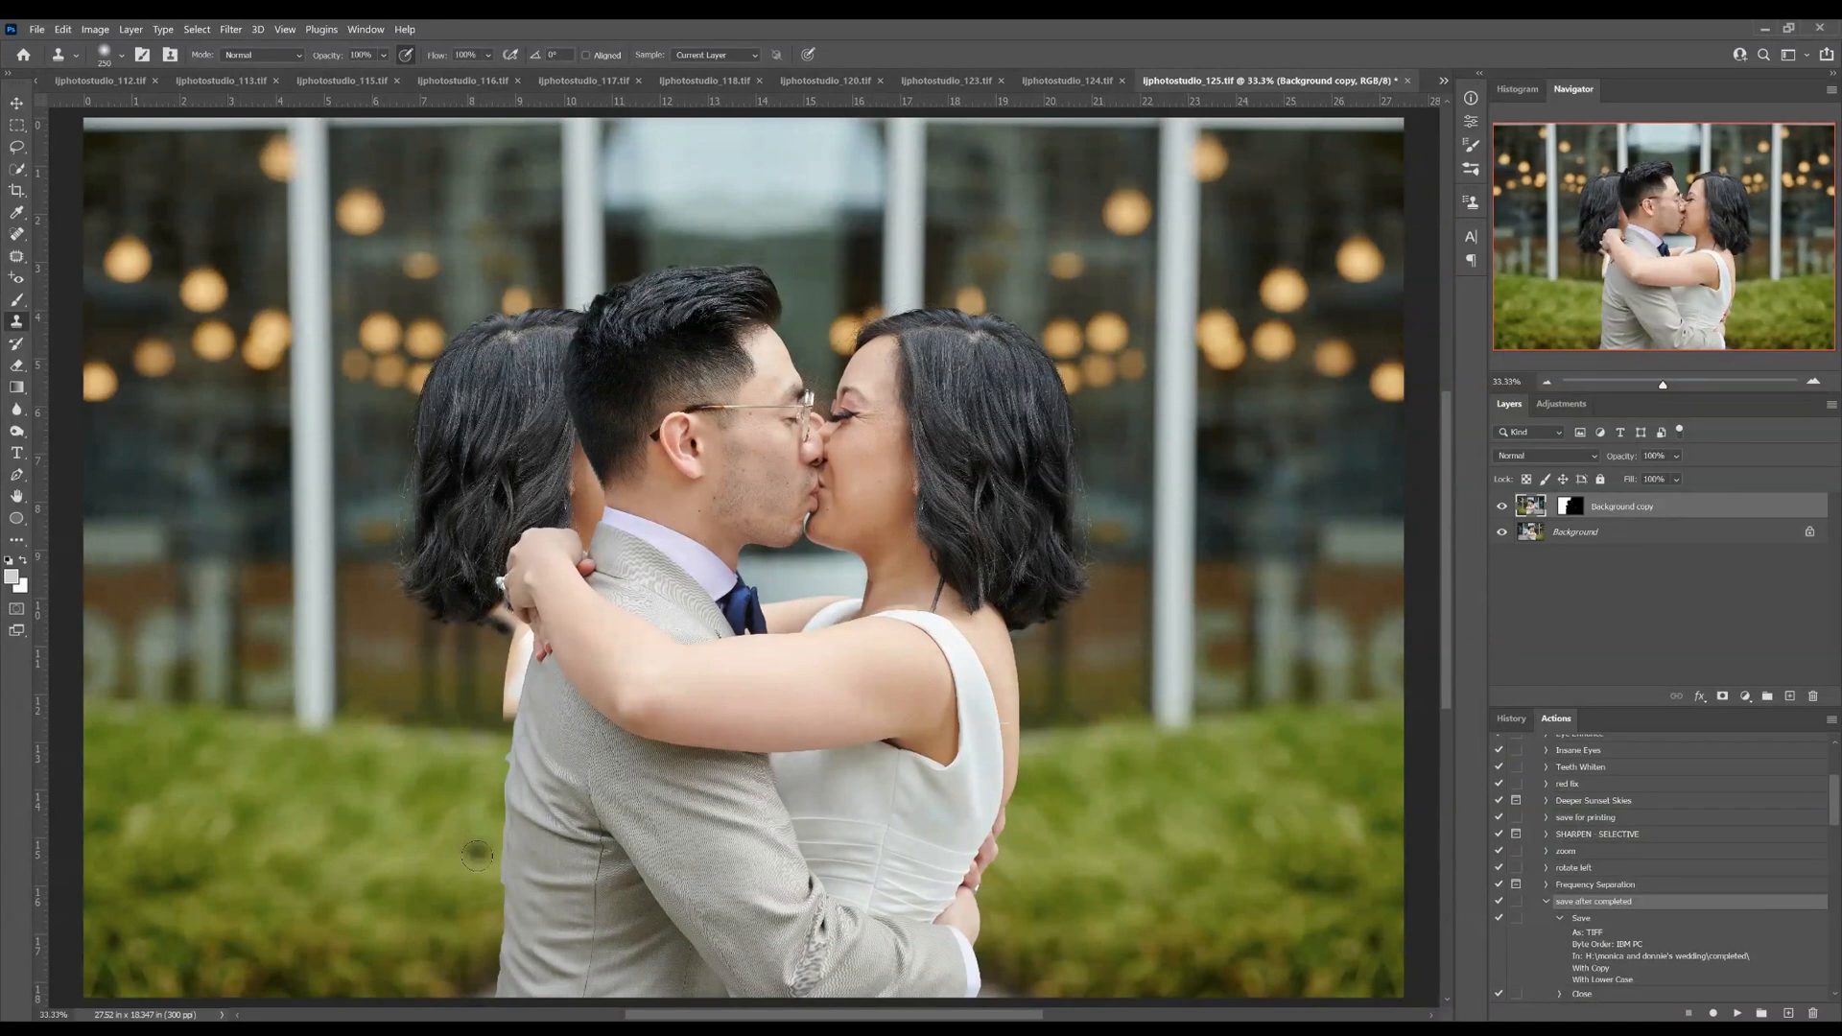
pyautogui.keyDown('alt'); pyautogui.click(417, 729); pyautogui.keyUp('alt')
pyautogui.moveTo(504, 717)
pyautogui.mouseDown()
pyautogui.moveTo(517, 643)
pyautogui.moveTo(504, 718)
pyautogui.moveTo(494, 610)
pyautogui.moveTo(434, 608)
pyautogui.moveTo(444, 624)
pyautogui.mouseUp()
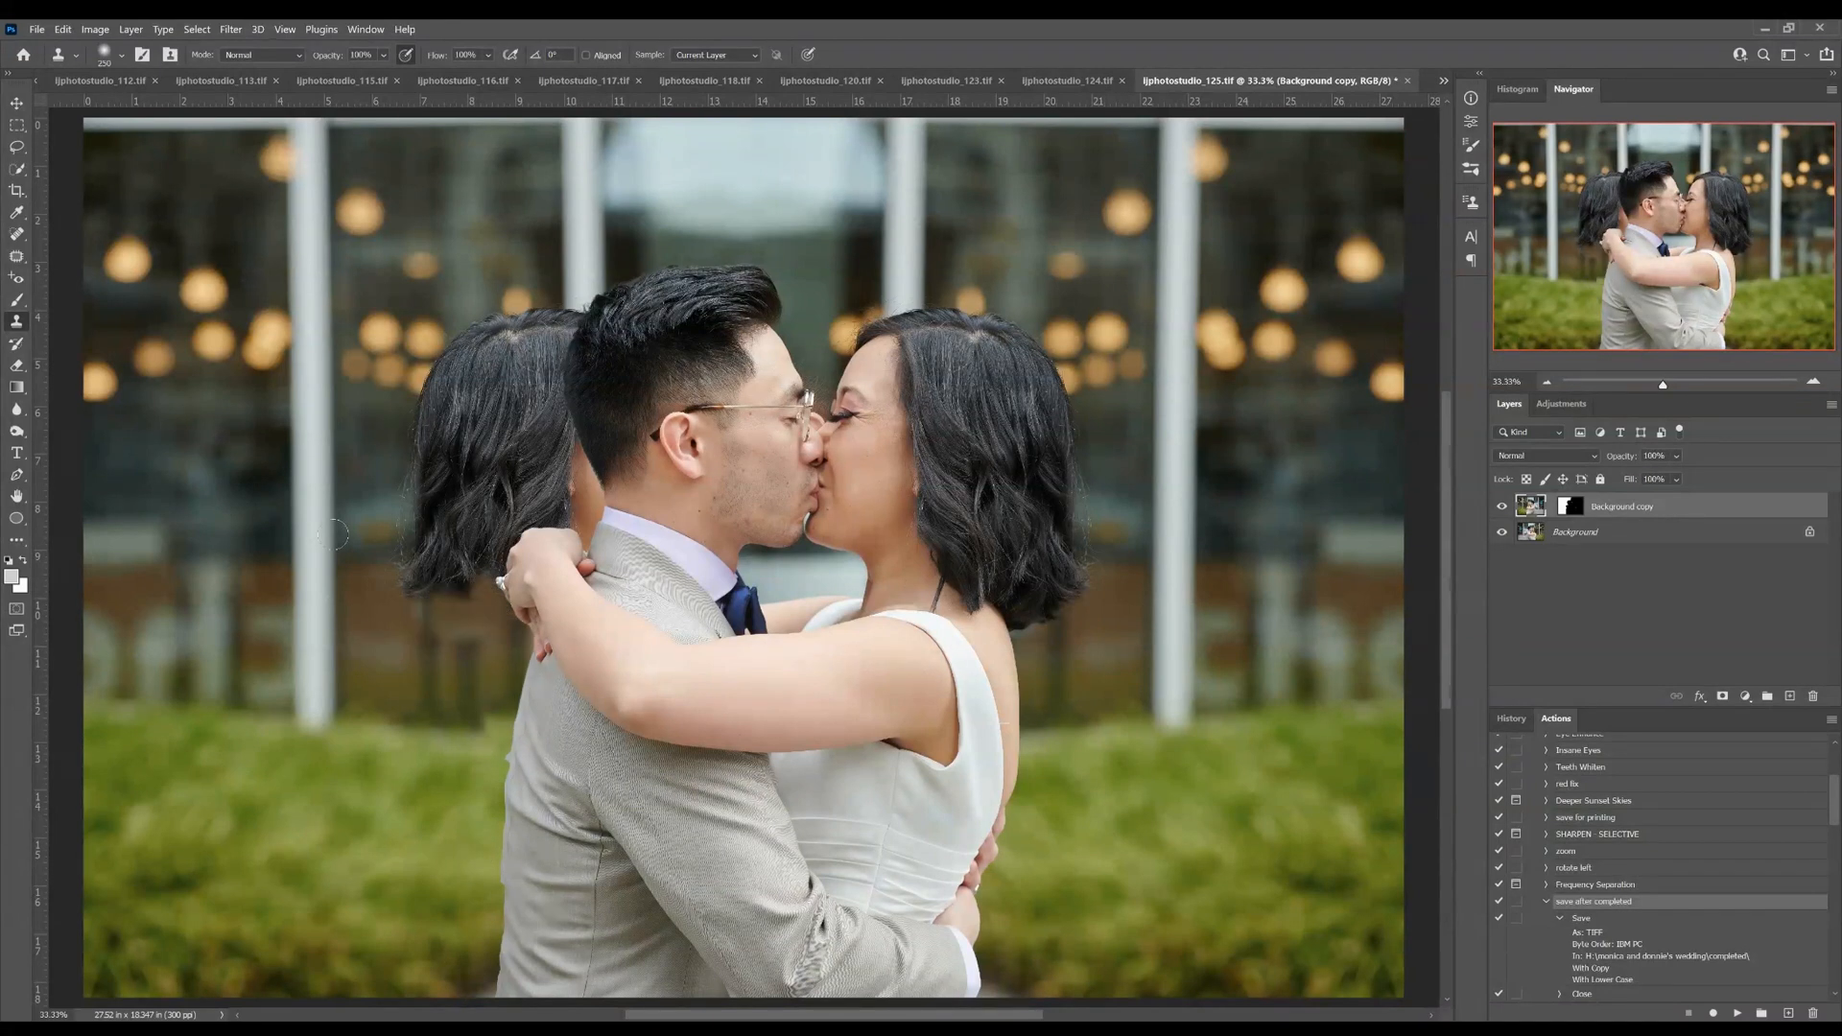
# Clone stamp the dark window and bokeh lights over the mirrored bride's hair behind the groom's head
pyautogui.moveTo(391, 557)
pyautogui.mouseDown()
pyautogui.moveTo(428, 564)
pyautogui.moveTo(420, 441)
pyautogui.moveTo(425, 572)
pyautogui.moveTo(494, 568)
pyautogui.moveTo(489, 542)
pyautogui.moveTo(544, 519)
pyautogui.moveTo(578, 537)
pyautogui.moveTo(592, 514)
pyautogui.moveTo(540, 333)
pyautogui.moveTo(434, 371)
pyautogui.moveTo(432, 403)
pyautogui.moveTo(509, 304)
pyautogui.moveTo(523, 490)
pyautogui.moveTo(456, 530)
pyautogui.moveTo(487, 383)
pyautogui.moveTo(479, 457)
pyautogui.moveTo(454, 448)
pyautogui.moveTo(513, 501)
pyautogui.moveTo(553, 501)
pyautogui.moveTo(501, 517)
pyautogui.moveTo(566, 505)
pyautogui.moveTo(472, 533)
pyautogui.moveTo(398, 480)
pyautogui.mouseUp()
pyautogui.keyDown('alt'); pyautogui.click(169, 451); pyautogui.keyUp('alt')
pyautogui.keyDown('alt'); pyautogui.click(293, 251); pyautogui.keyUp('alt')
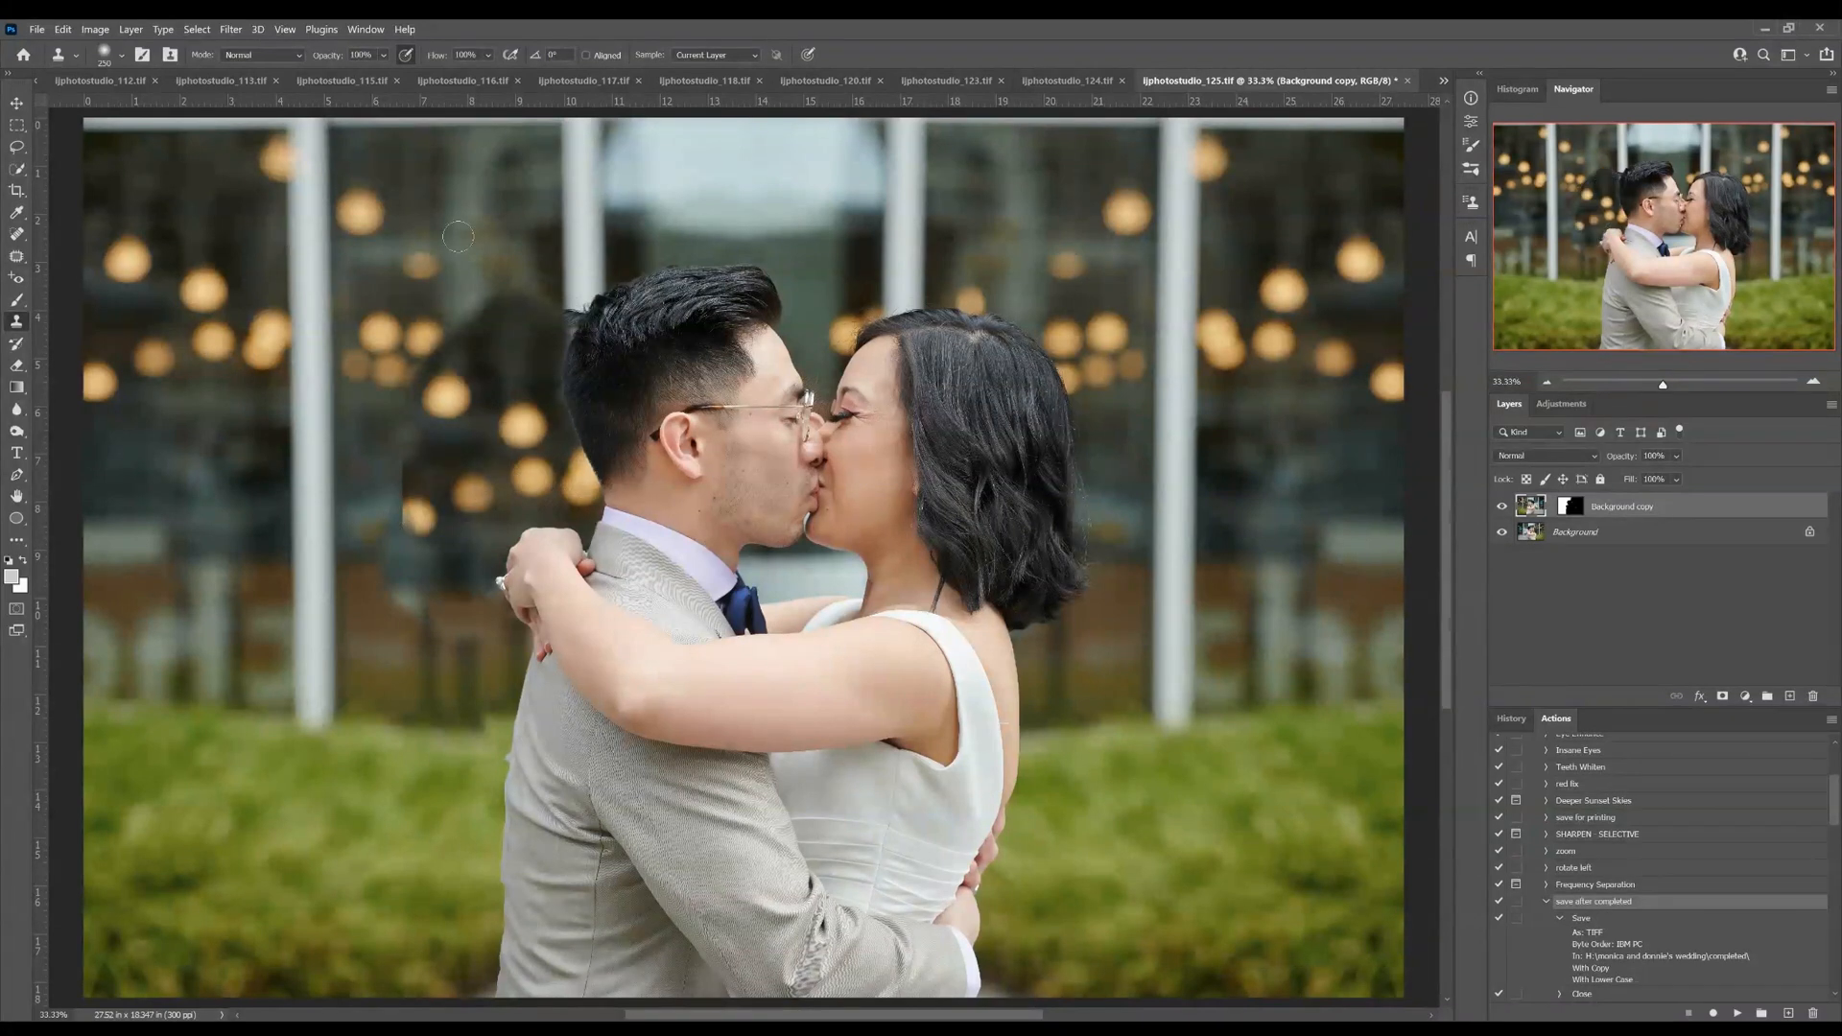
pyautogui.moveTo(555, 236)
pyautogui.mouseDown()
pyautogui.moveTo(581, 485)
pyautogui.moveTo(594, 474)
pyautogui.moveTo(574, 480)
pyautogui.moveTo(548, 333)
pyautogui.moveTo(509, 357)
pyautogui.moveTo(530, 326)
pyautogui.moveTo(472, 318)
pyautogui.moveTo(515, 284)
pyautogui.moveTo(495, 271)
pyautogui.moveTo(522, 148)
pyautogui.moveTo(482, 145)
pyautogui.mouseUp()
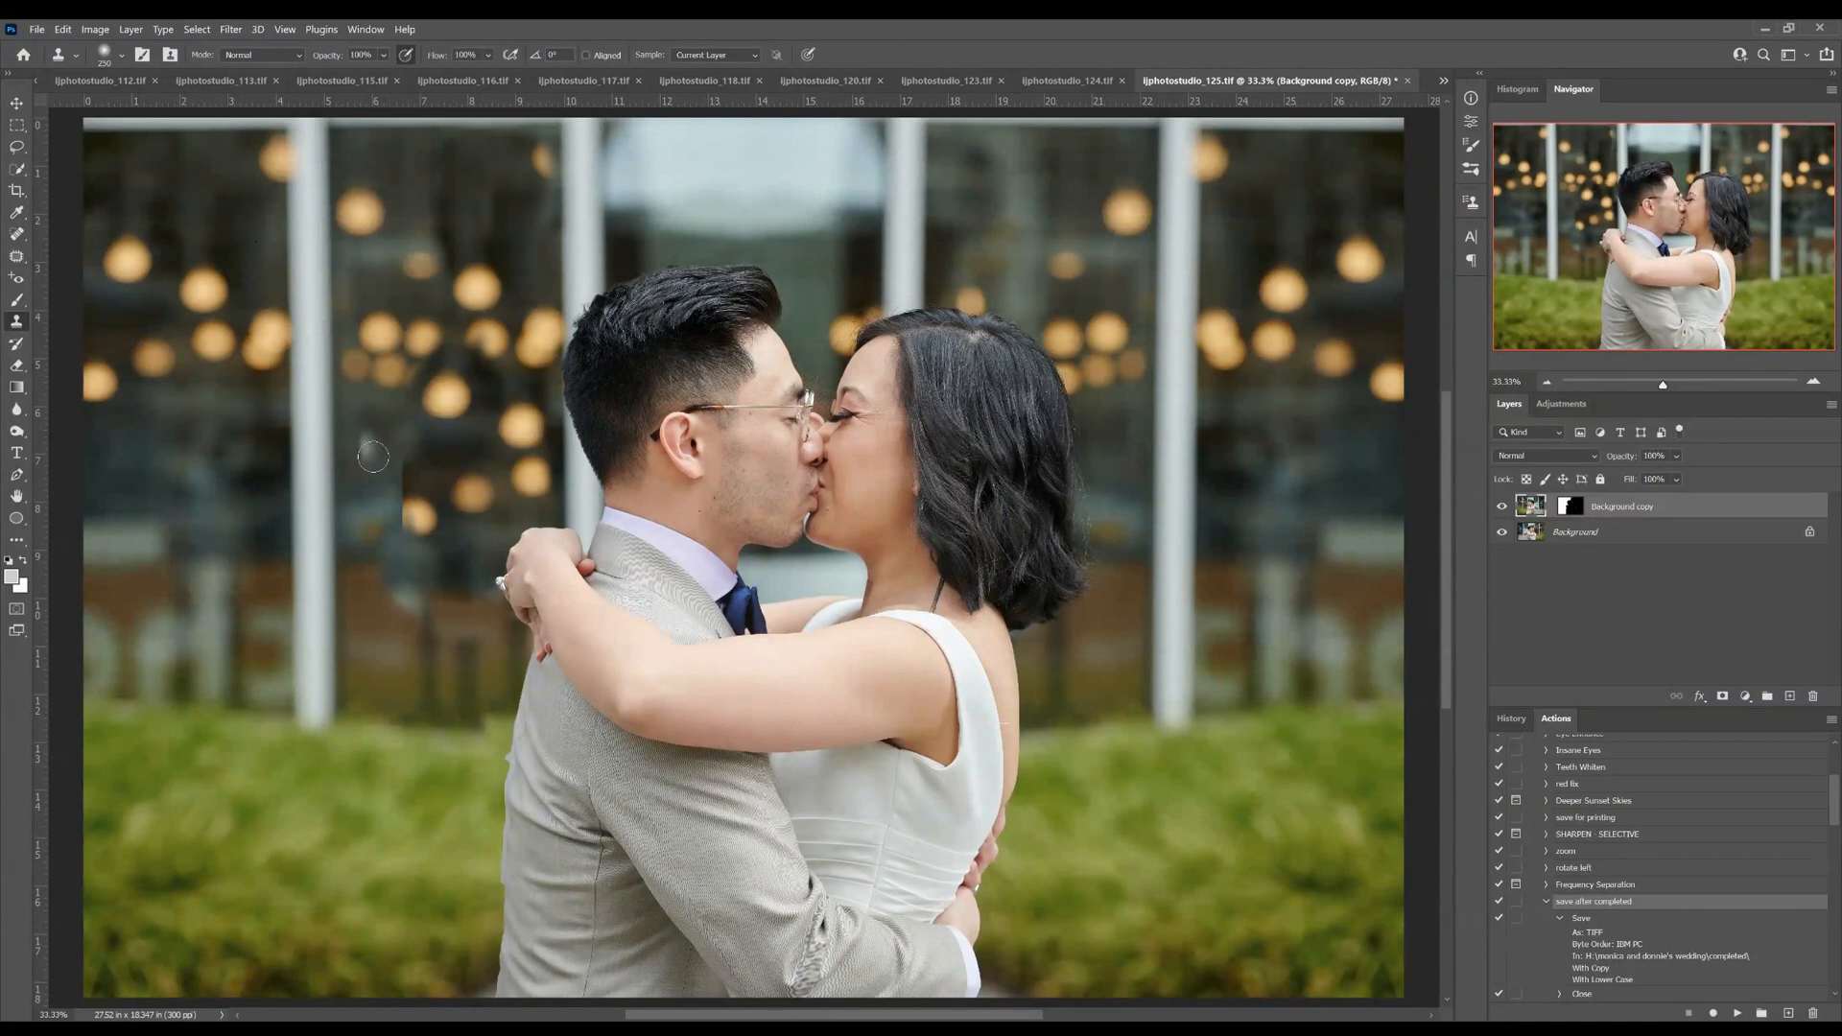
# Blend the cloned window area behind the groom's head with the Healing Brush
pyautogui.press('j')
pyautogui.hotkey('shift', 'j')
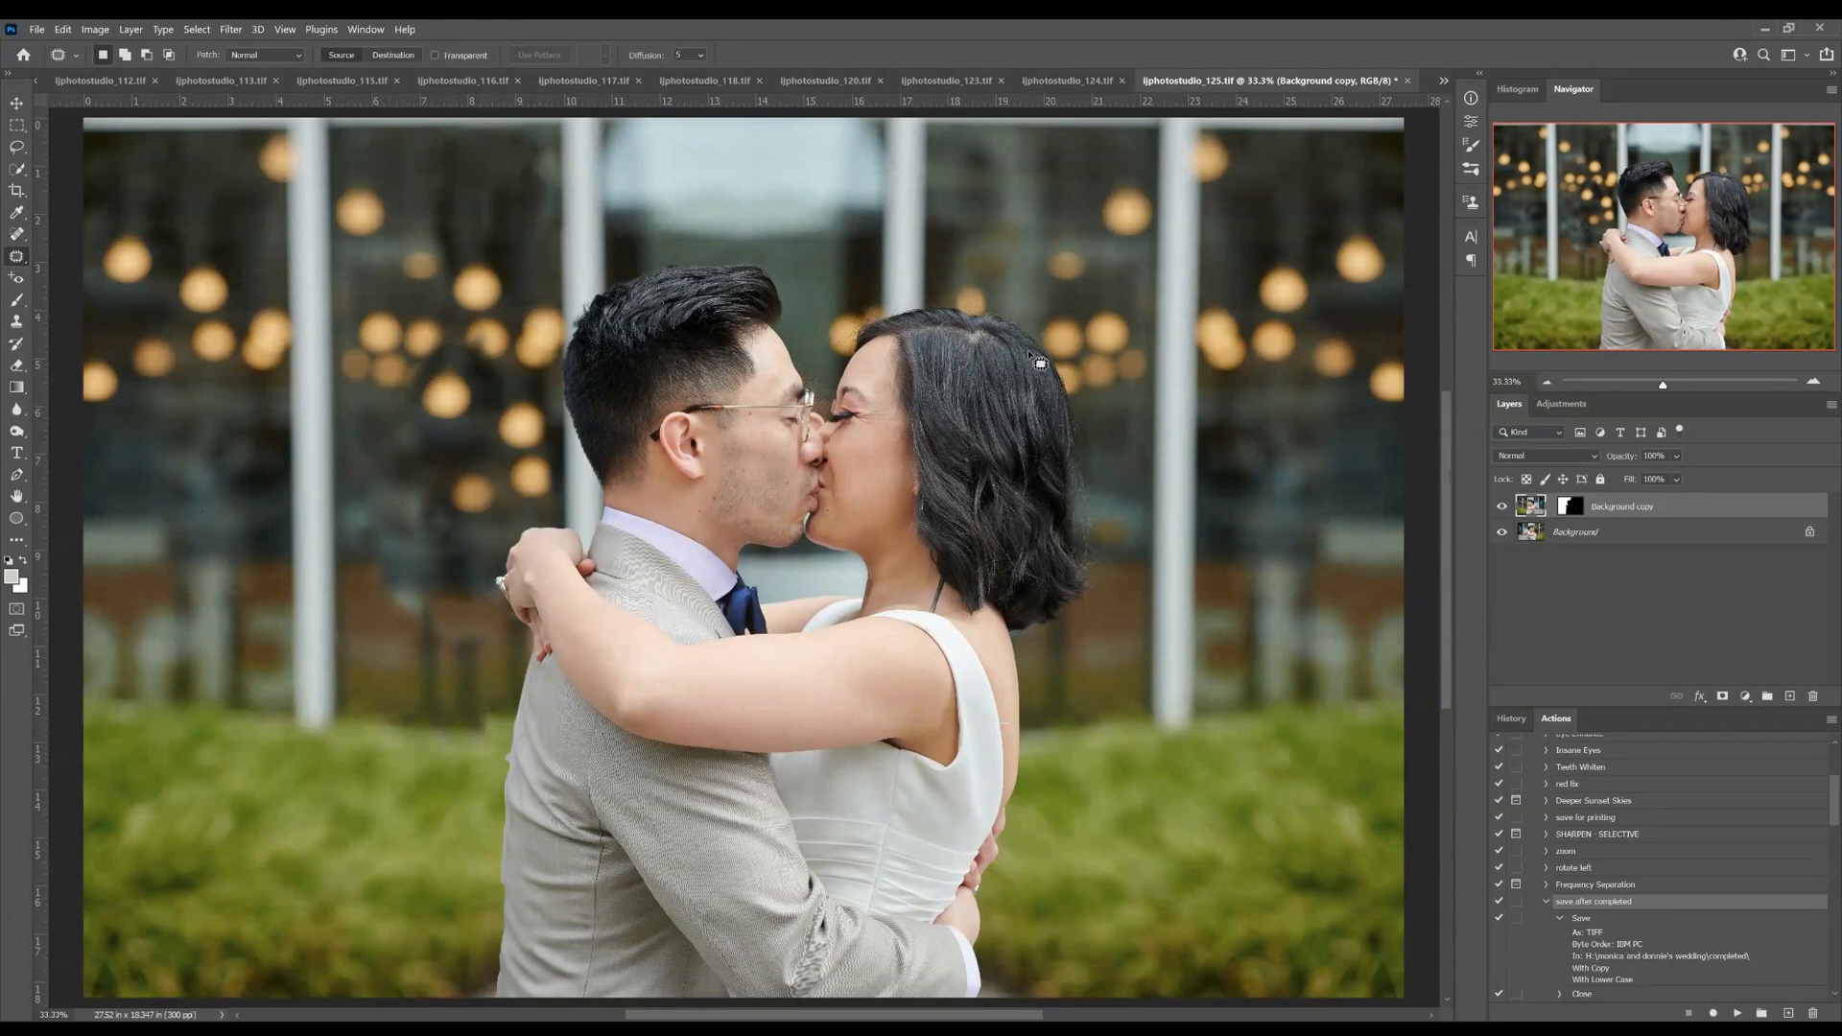
pyautogui.press('s')
pyautogui.click(16, 233)
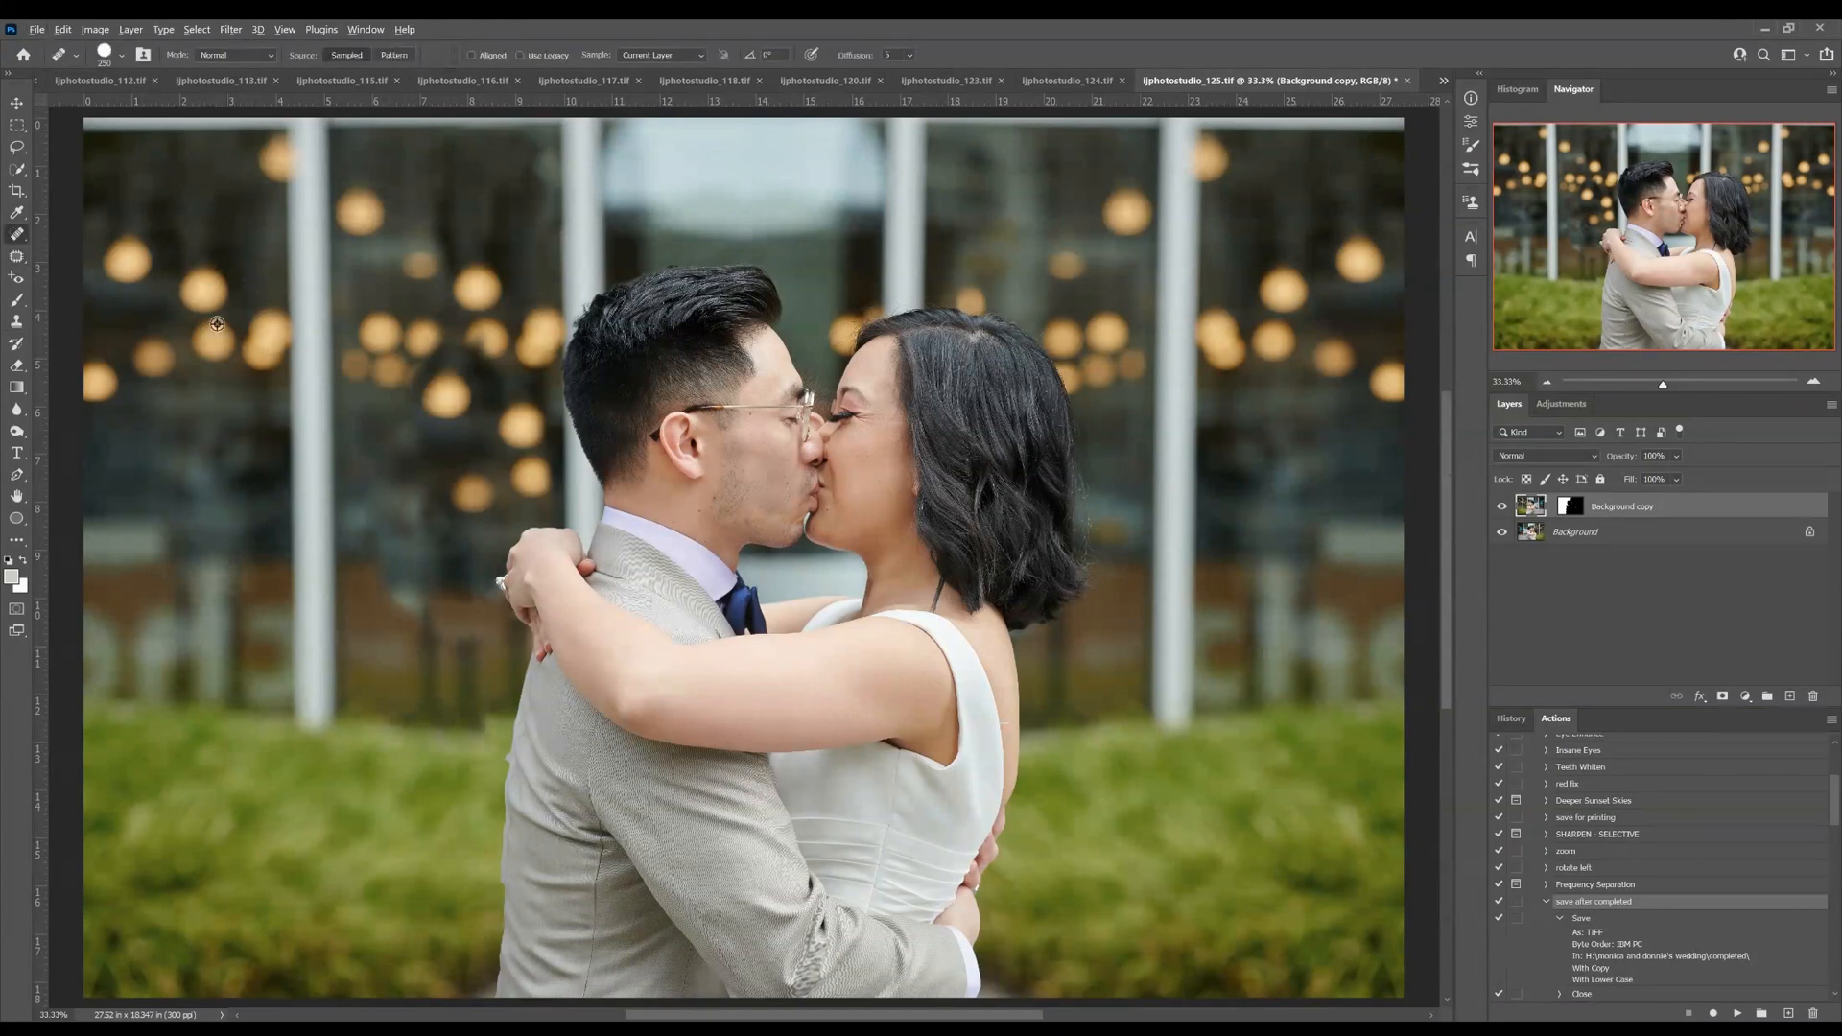
pyautogui.moveTo(430, 365)
pyautogui.mouseDown()
pyautogui.moveTo(443, 389)
pyautogui.moveTo(485, 382)
pyautogui.moveTo(472, 343)
pyautogui.moveTo(496, 328)
pyautogui.mouseUp()
# Restore part of the healed lights with the History Brush from an earlier state and clone stamp the neighbouring window area
pyautogui.press('y')
pyautogui.click(1511, 719)
pyautogui.click(1500, 972)
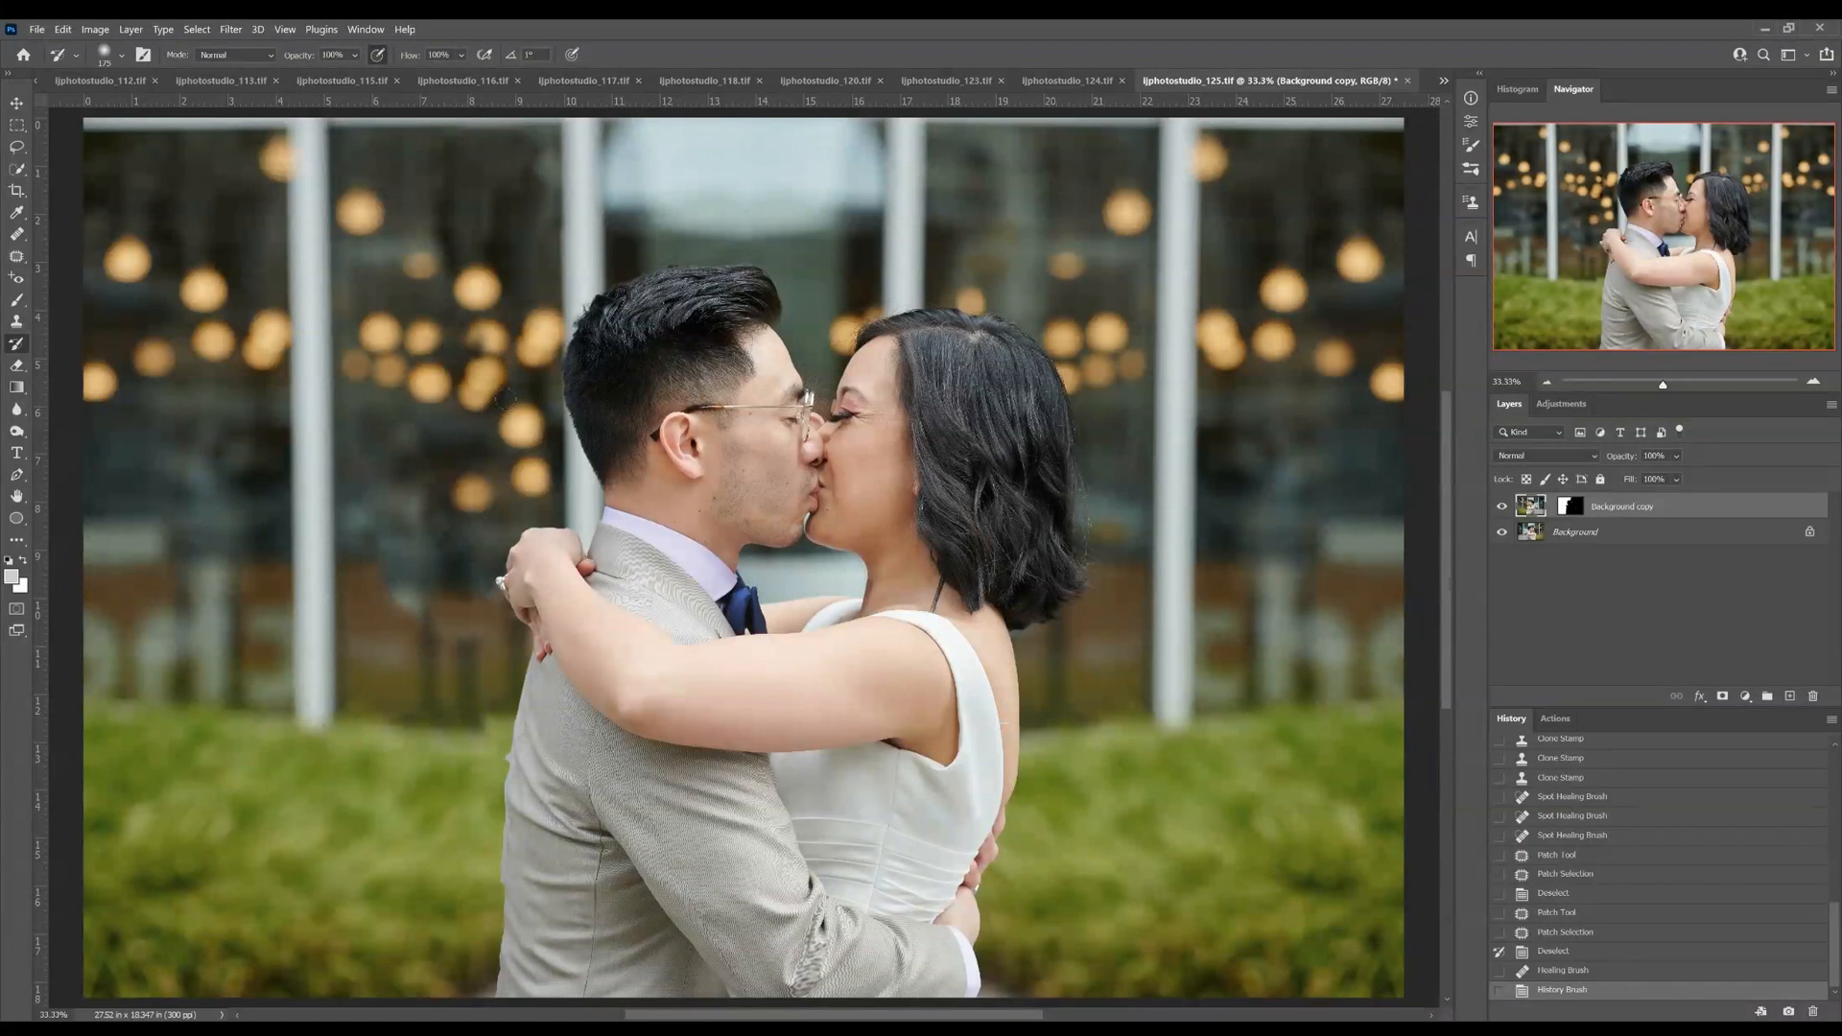
pyautogui.moveTo(501, 393)
pyautogui.mouseDown()
pyautogui.moveTo(489, 405)
pyautogui.moveTo(499, 370)
pyautogui.moveTo(480, 350)
pyautogui.moveTo(471, 393)
pyautogui.moveTo(476, 346)
pyautogui.mouseUp()
pyautogui.press('s')
pyautogui.keyDown('alt'); pyautogui.click(472, 491); pyautogui.keyUp('alt')
pyautogui.press('Left')
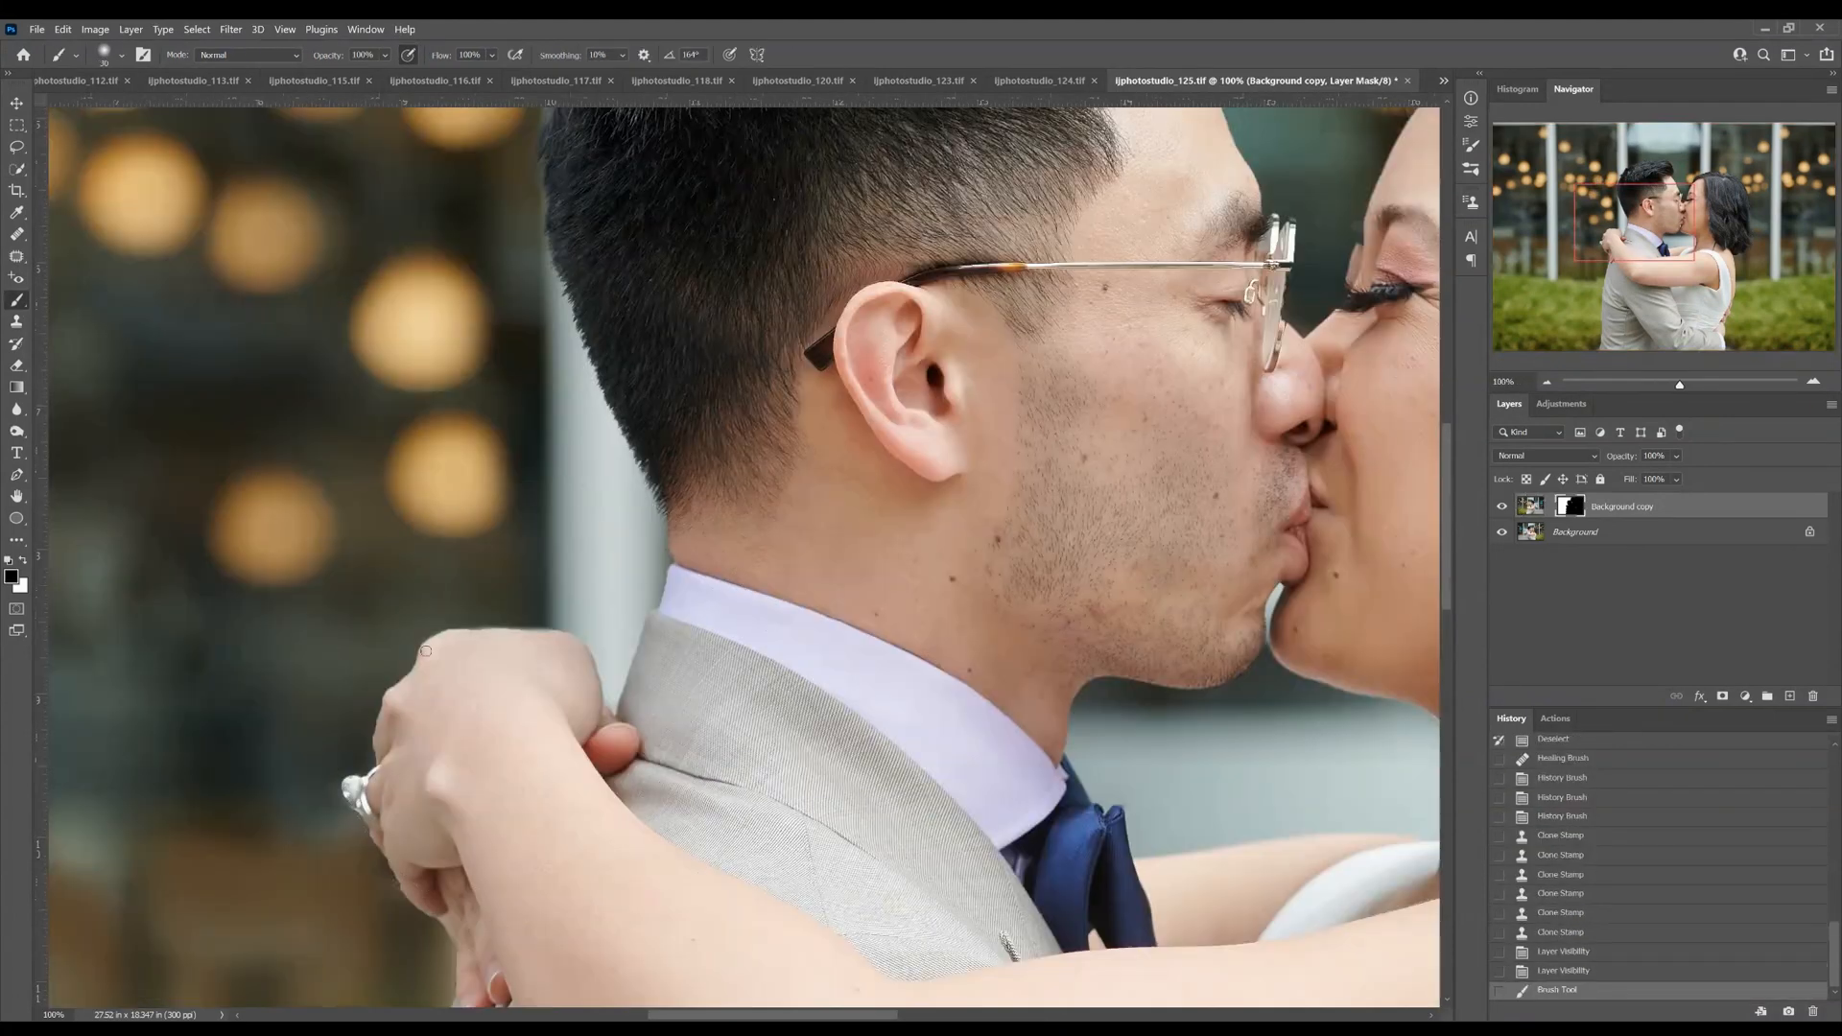
# Retouch the copy's mask along the upper edge of the bride's hand with a smaller brush
pyautogui.moveTo(384, 762); pyautogui.dragTo(376, 721)
pyautogui.hotkey('ctrl', 'z')
pyautogui.press('[')
pyautogui.press('[')
pyautogui.press('[')
pyautogui.press('[')
pyautogui.press('[')
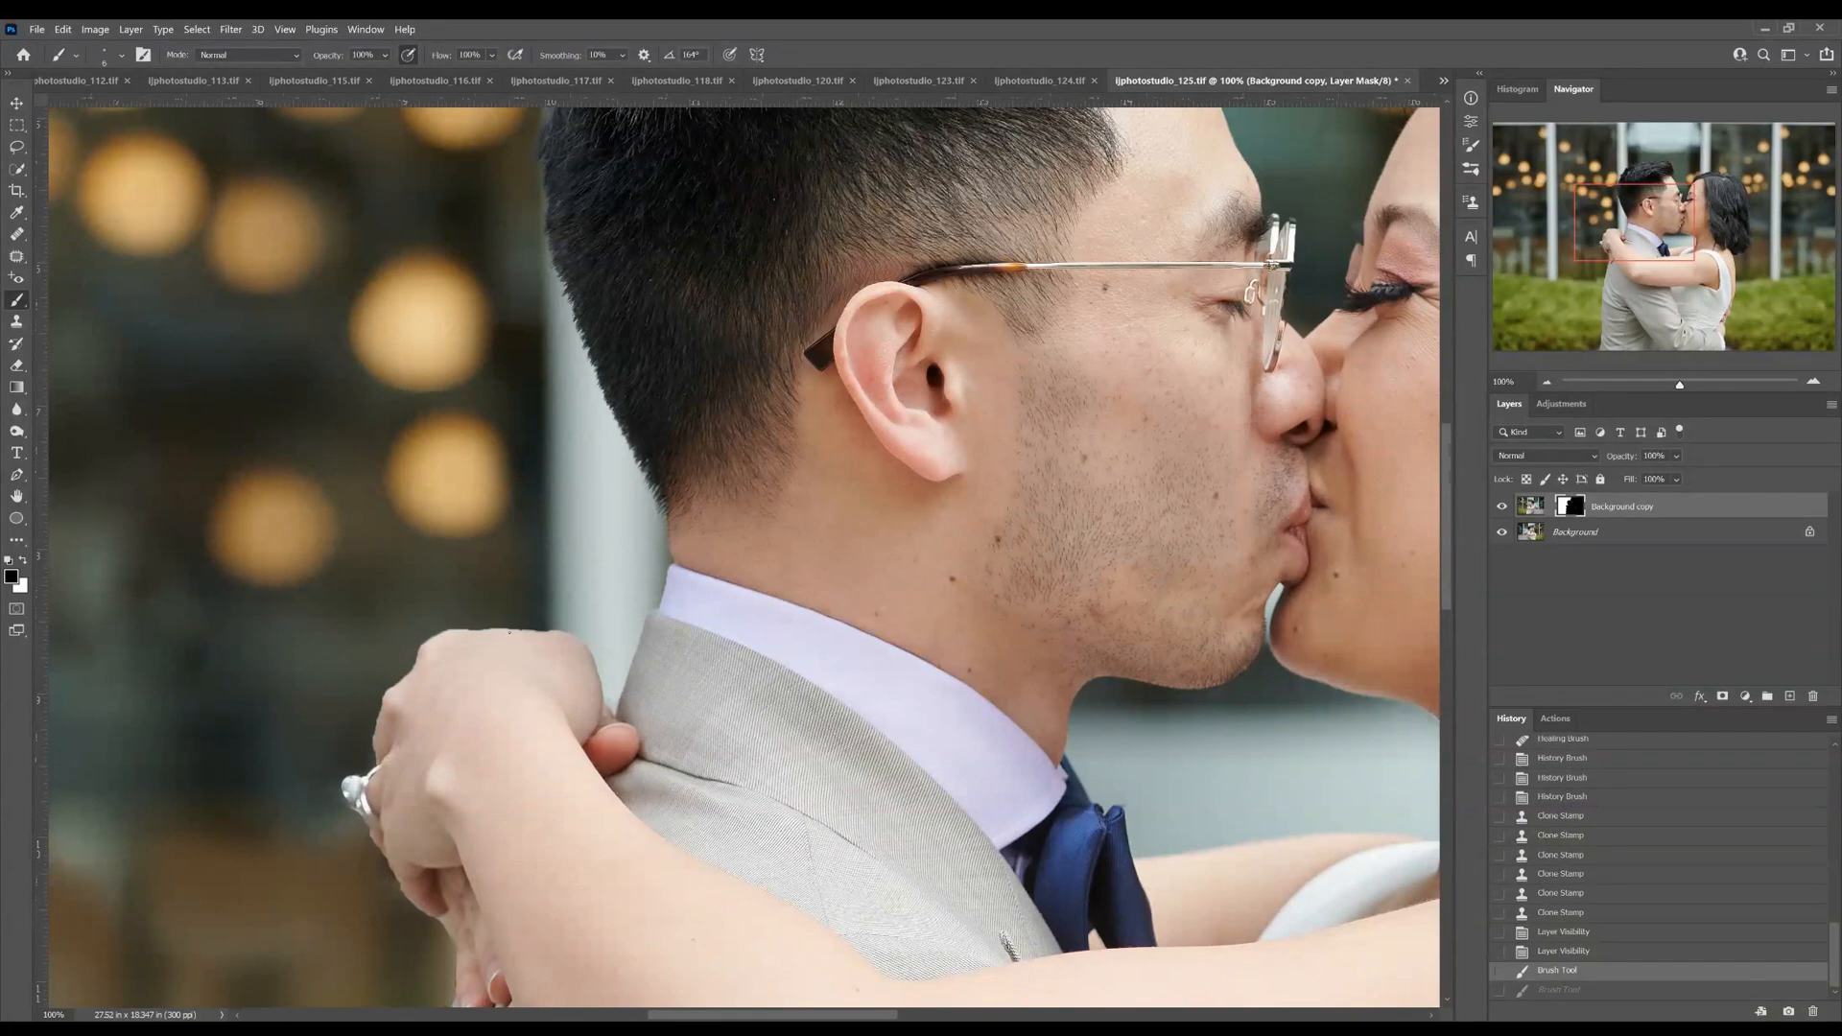
pyautogui.moveTo(432, 645); pyautogui.dragTo(443, 636)
pyautogui.hotkey('ctrl', 'z')
pyautogui.moveTo(578, 641); pyautogui.dragTo(603, 697)
# Refine the copy's mask with black and white strokes along the bride's knuckles and around her ring
pyautogui.hotkey('ctrl', '+')
pyautogui.moveTo(656, 624); pyautogui.dragTo(1125, 442)
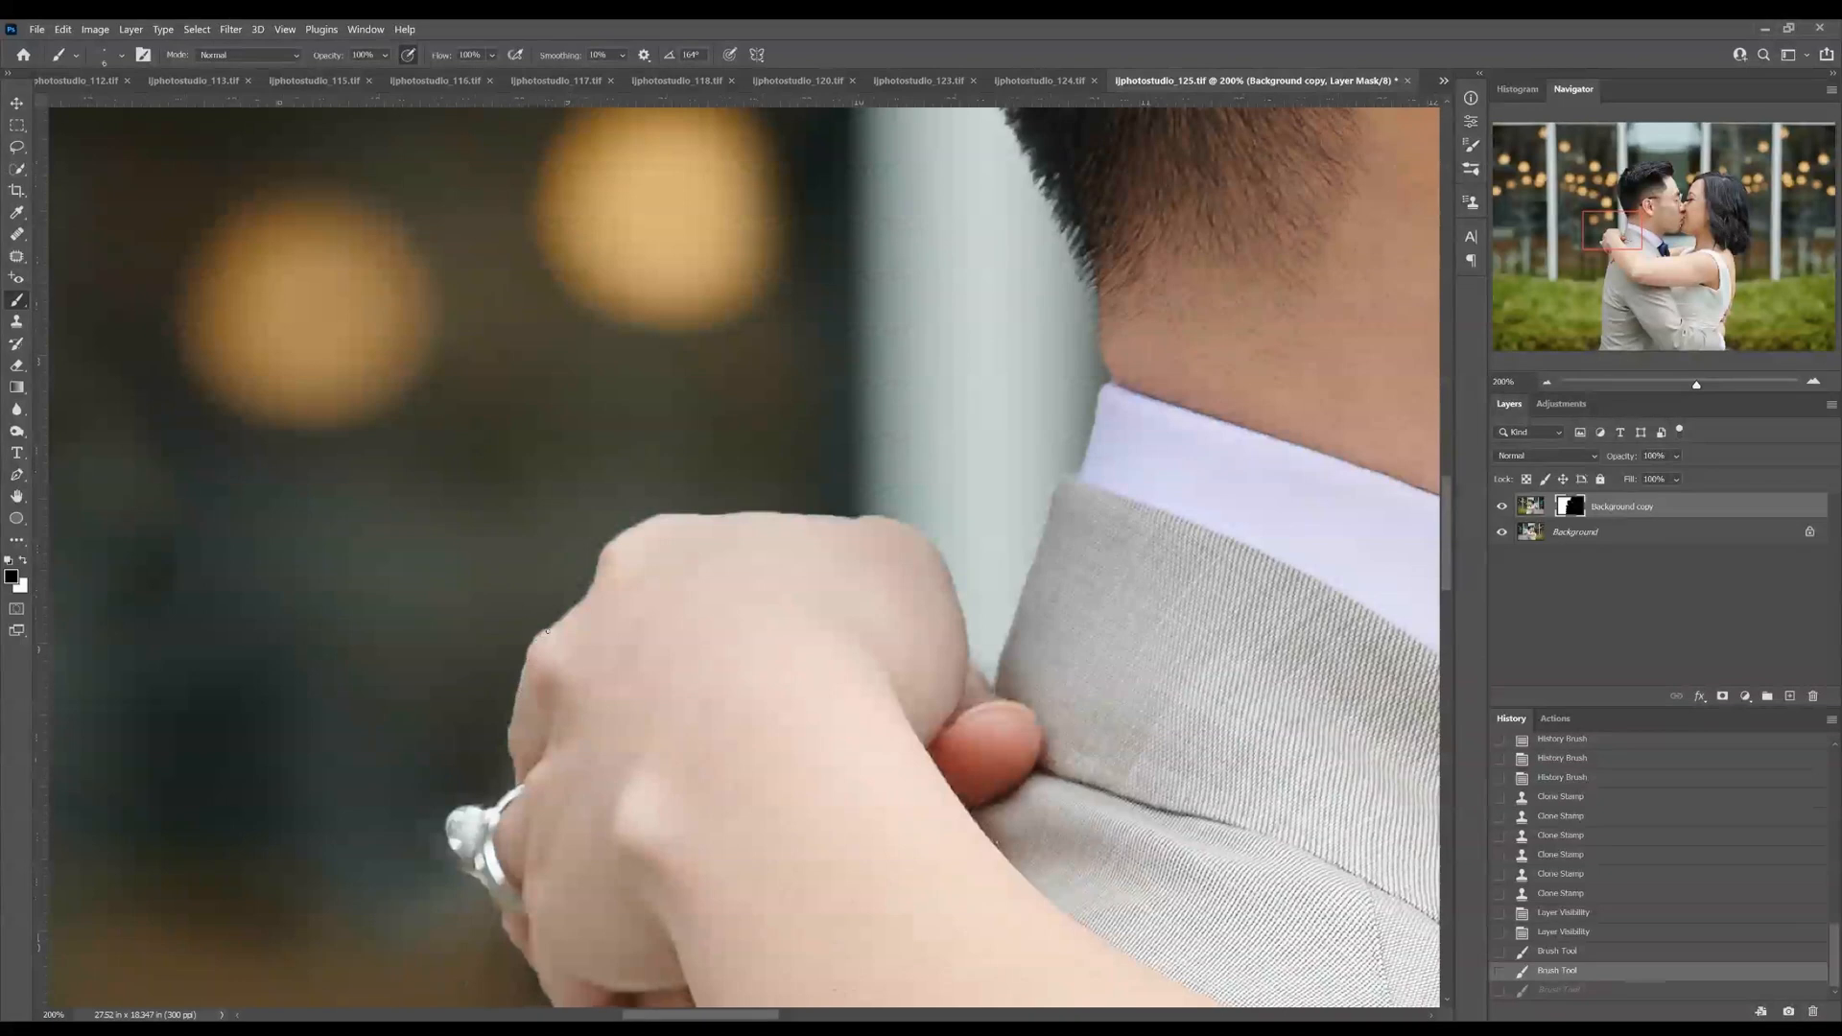
pyautogui.moveTo(547, 632); pyautogui.dragTo(518, 671)
pyautogui.press('x')
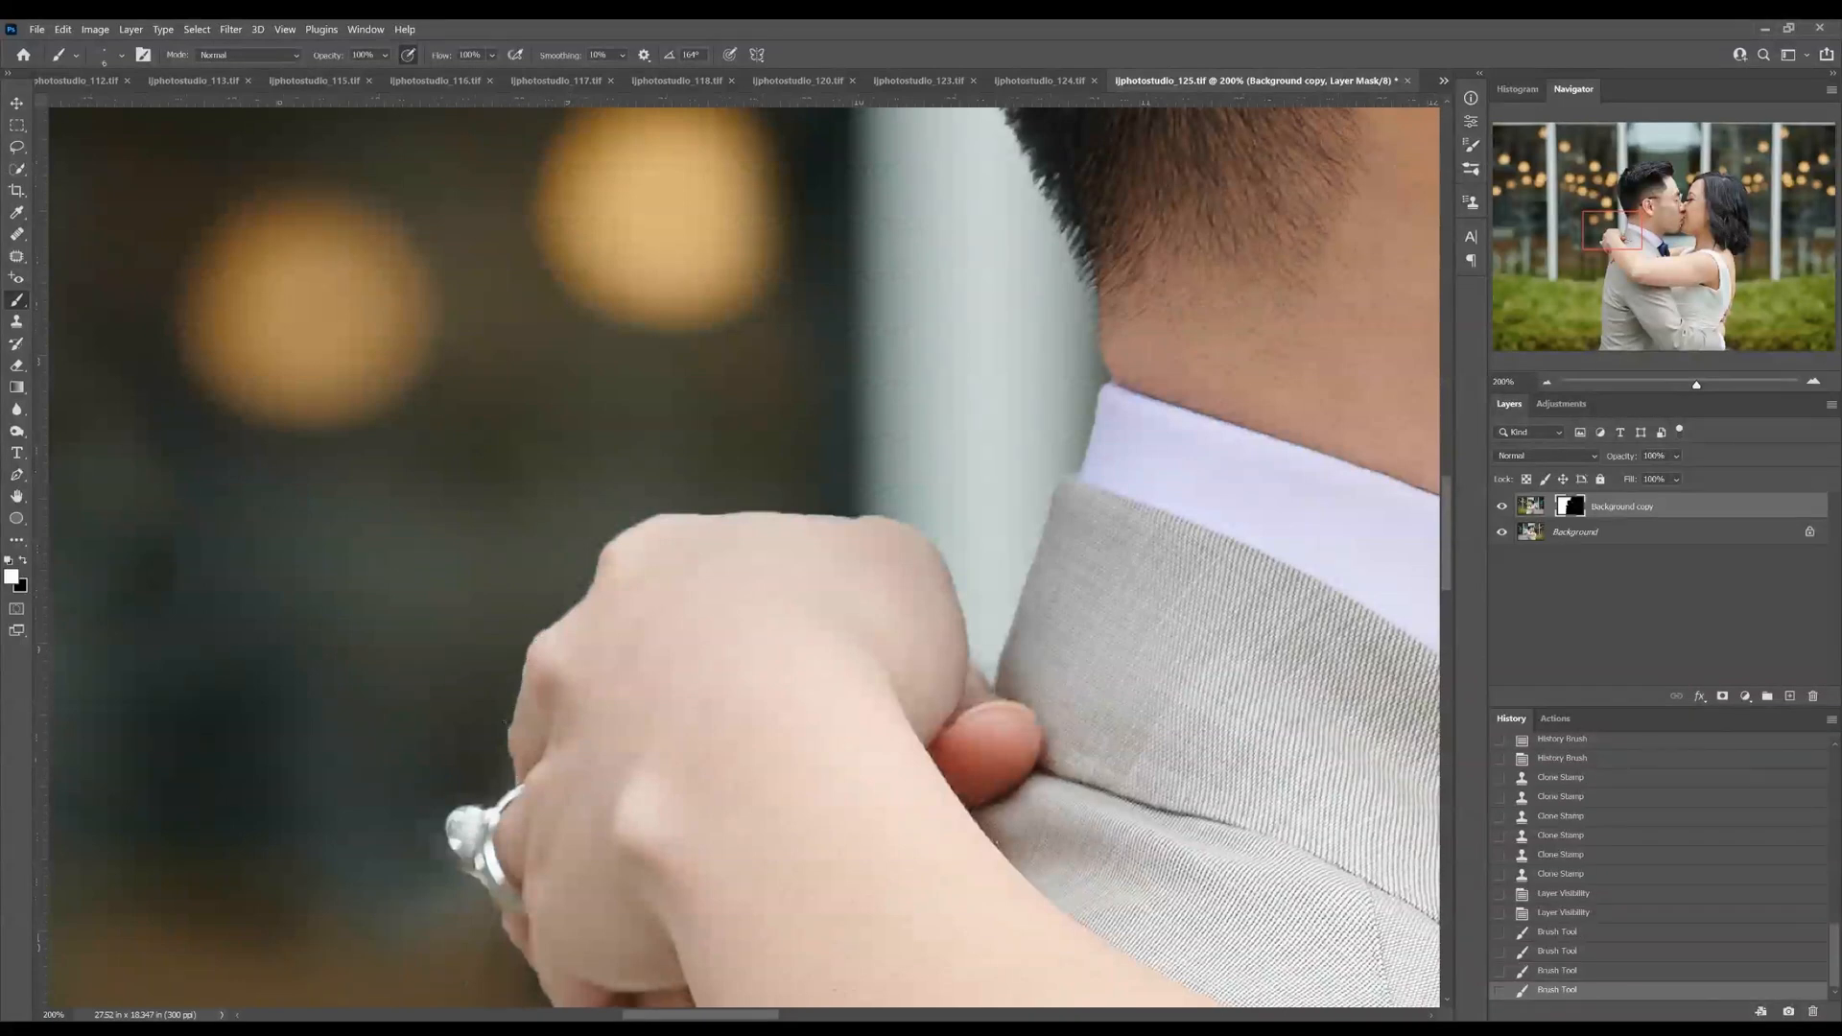
pyautogui.press('x')
pyautogui.moveTo(488, 888)
pyautogui.mouseDown()
pyautogui.moveTo(461, 868)
pyautogui.moveTo(503, 824)
pyautogui.moveTo(485, 798)
pyautogui.moveTo(443, 864)
pyautogui.moveTo(460, 896)
pyautogui.mouseUp()
pyautogui.press('x')
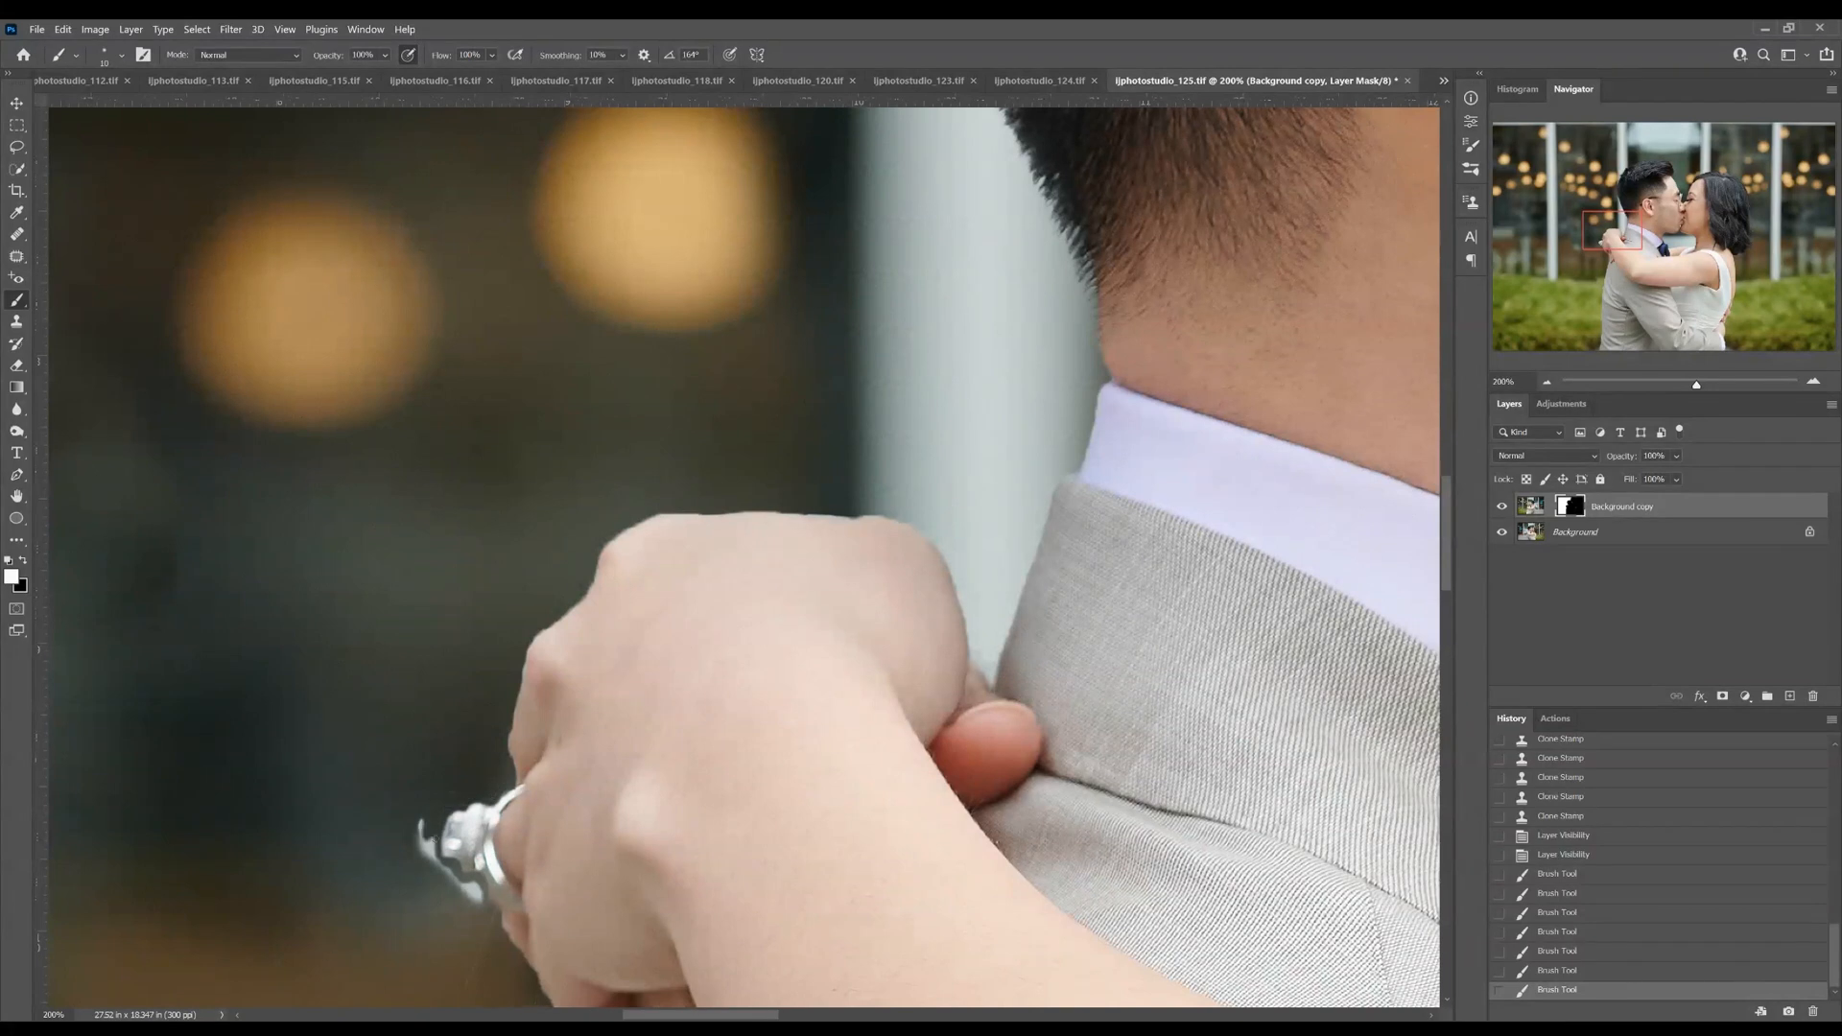
pyautogui.moveTo(454, 902); pyautogui.dragTo(452, 691)
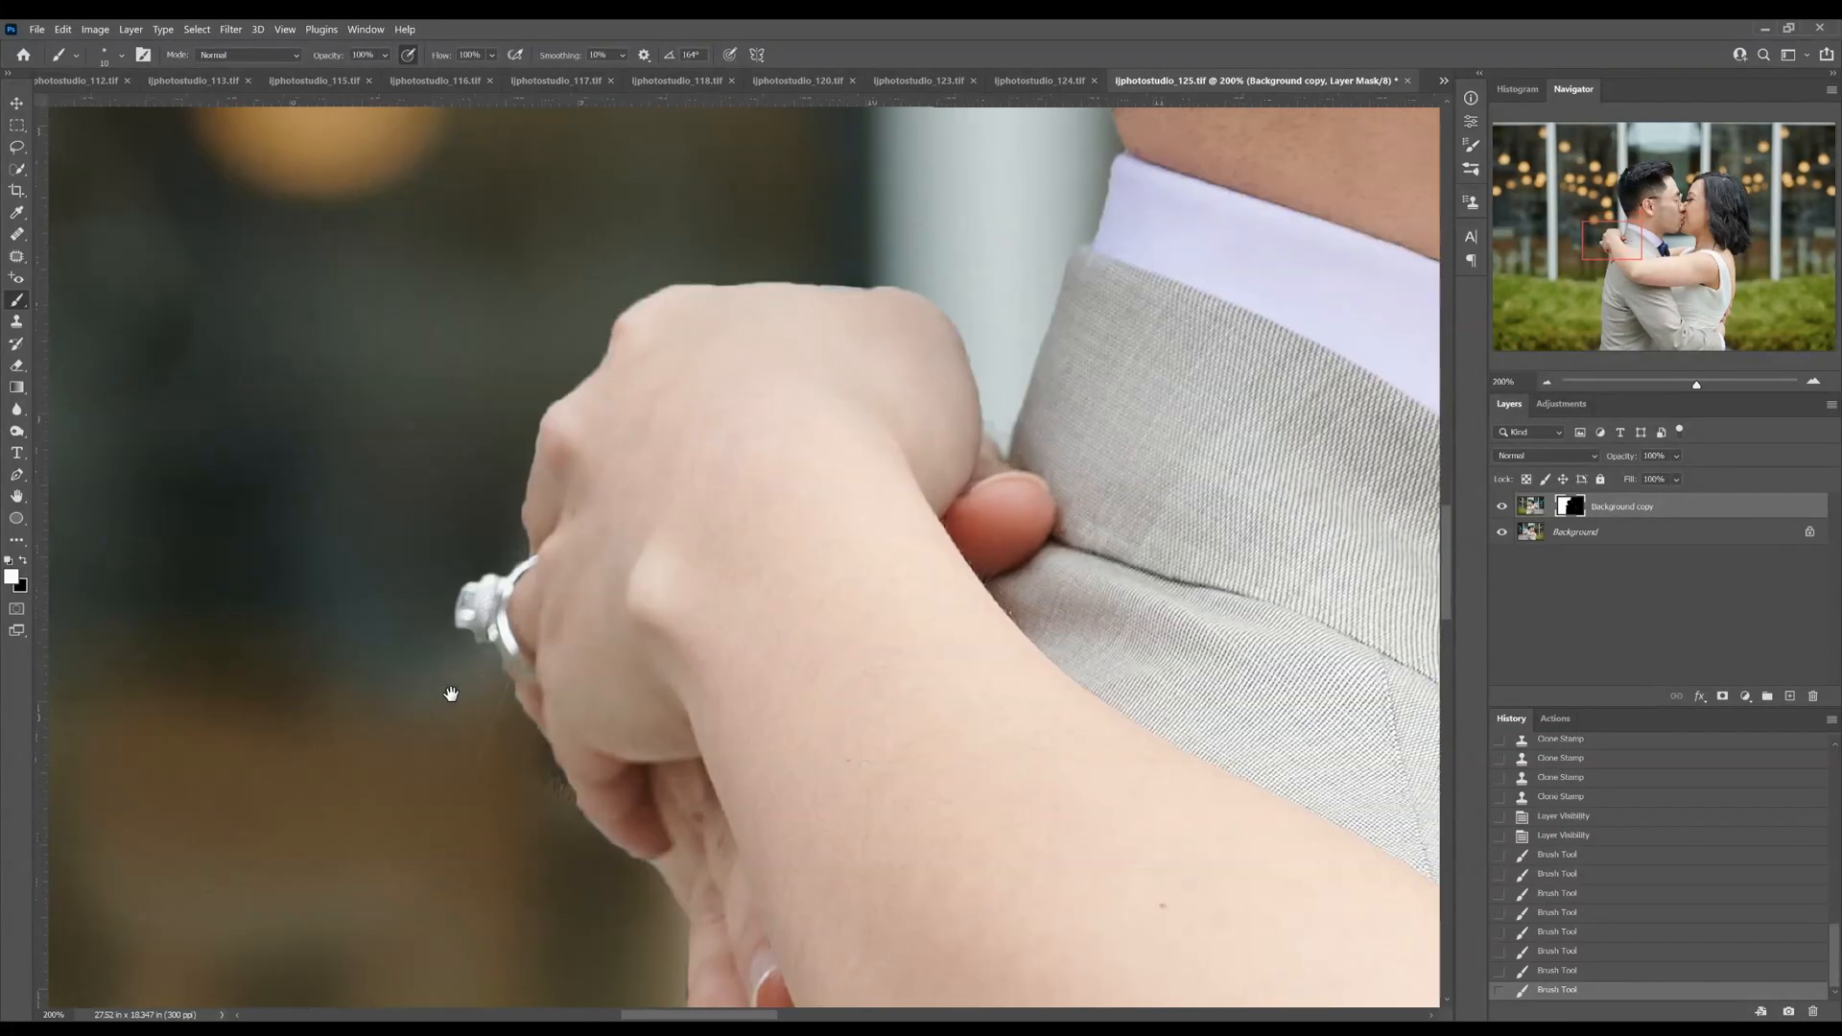
# Paint the copy's mask along the fingers below the ring and undo the last stroke
pyautogui.moveTo(564, 806); pyautogui.dragTo(566, 808)
pyautogui.press('x')
pyautogui.moveTo(553, 779); pyautogui.dragTo(572, 809)
pyautogui.hotkey('ctrl', 'z')
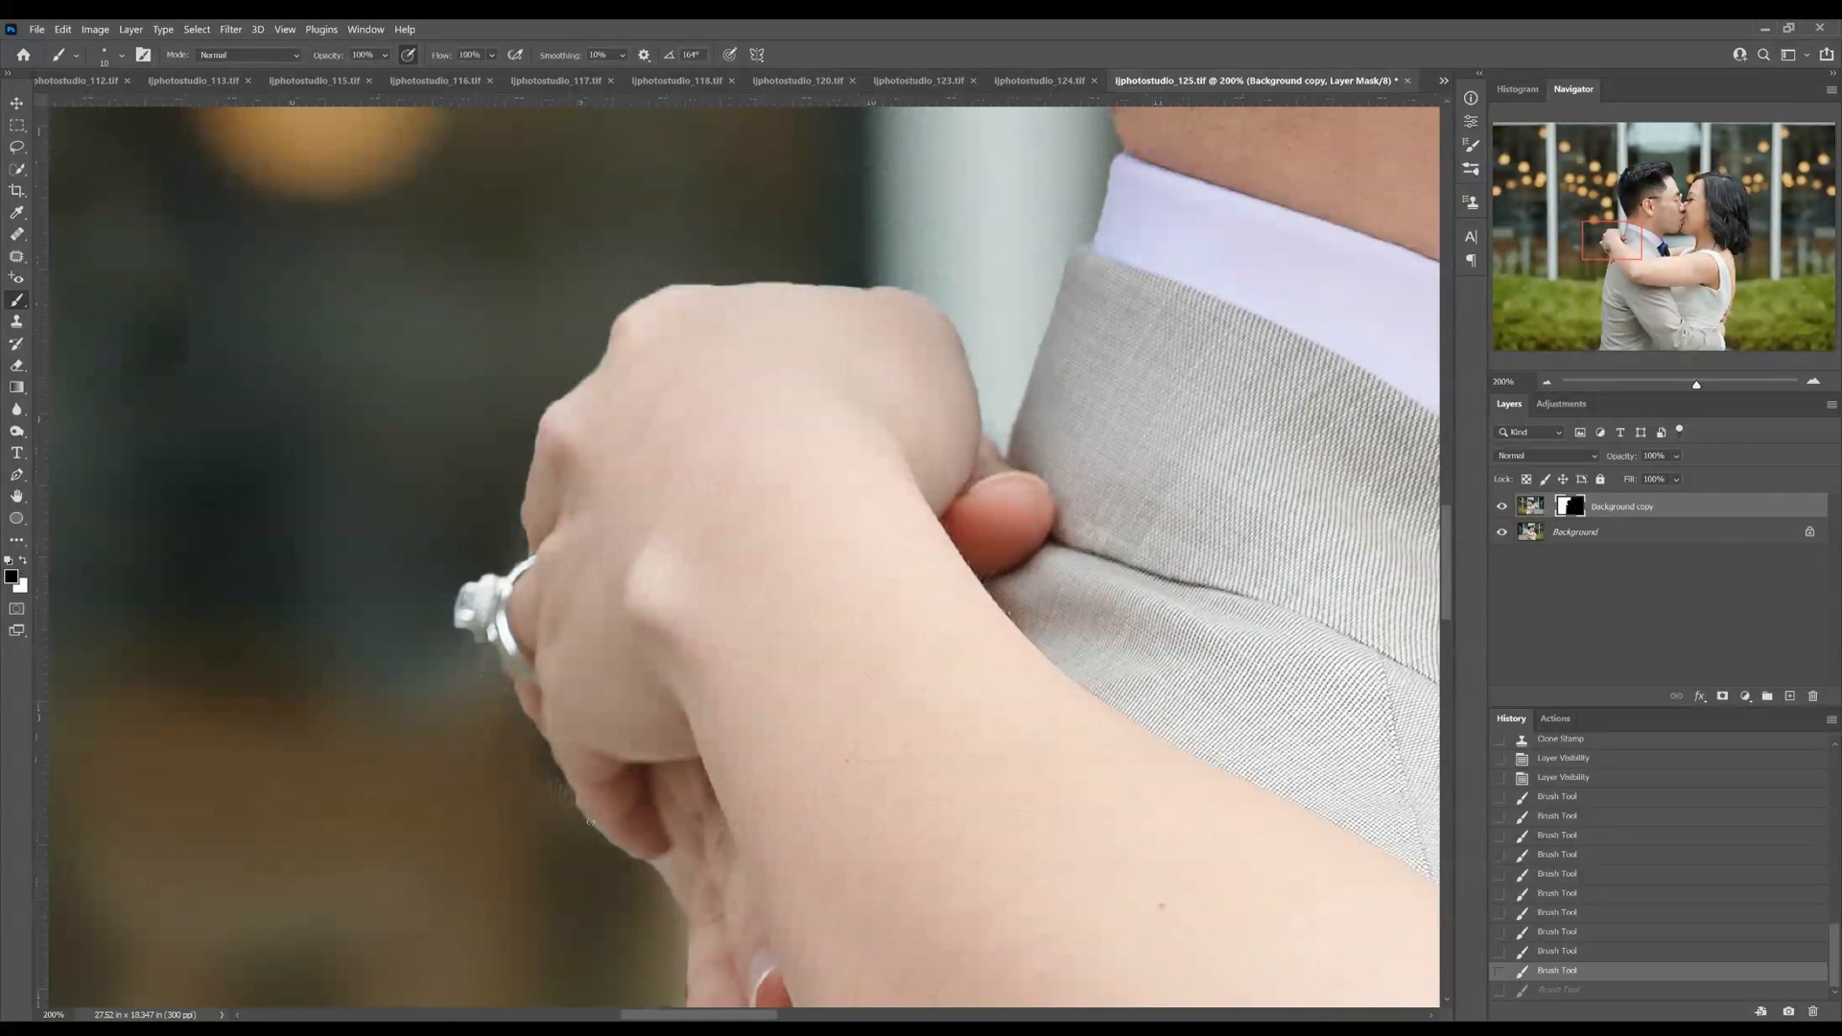
# Clone stamp clean background on the copy layer over the smudge beside the bride's lower fingers
pyautogui.click(1531, 505)
pyautogui.press('s')
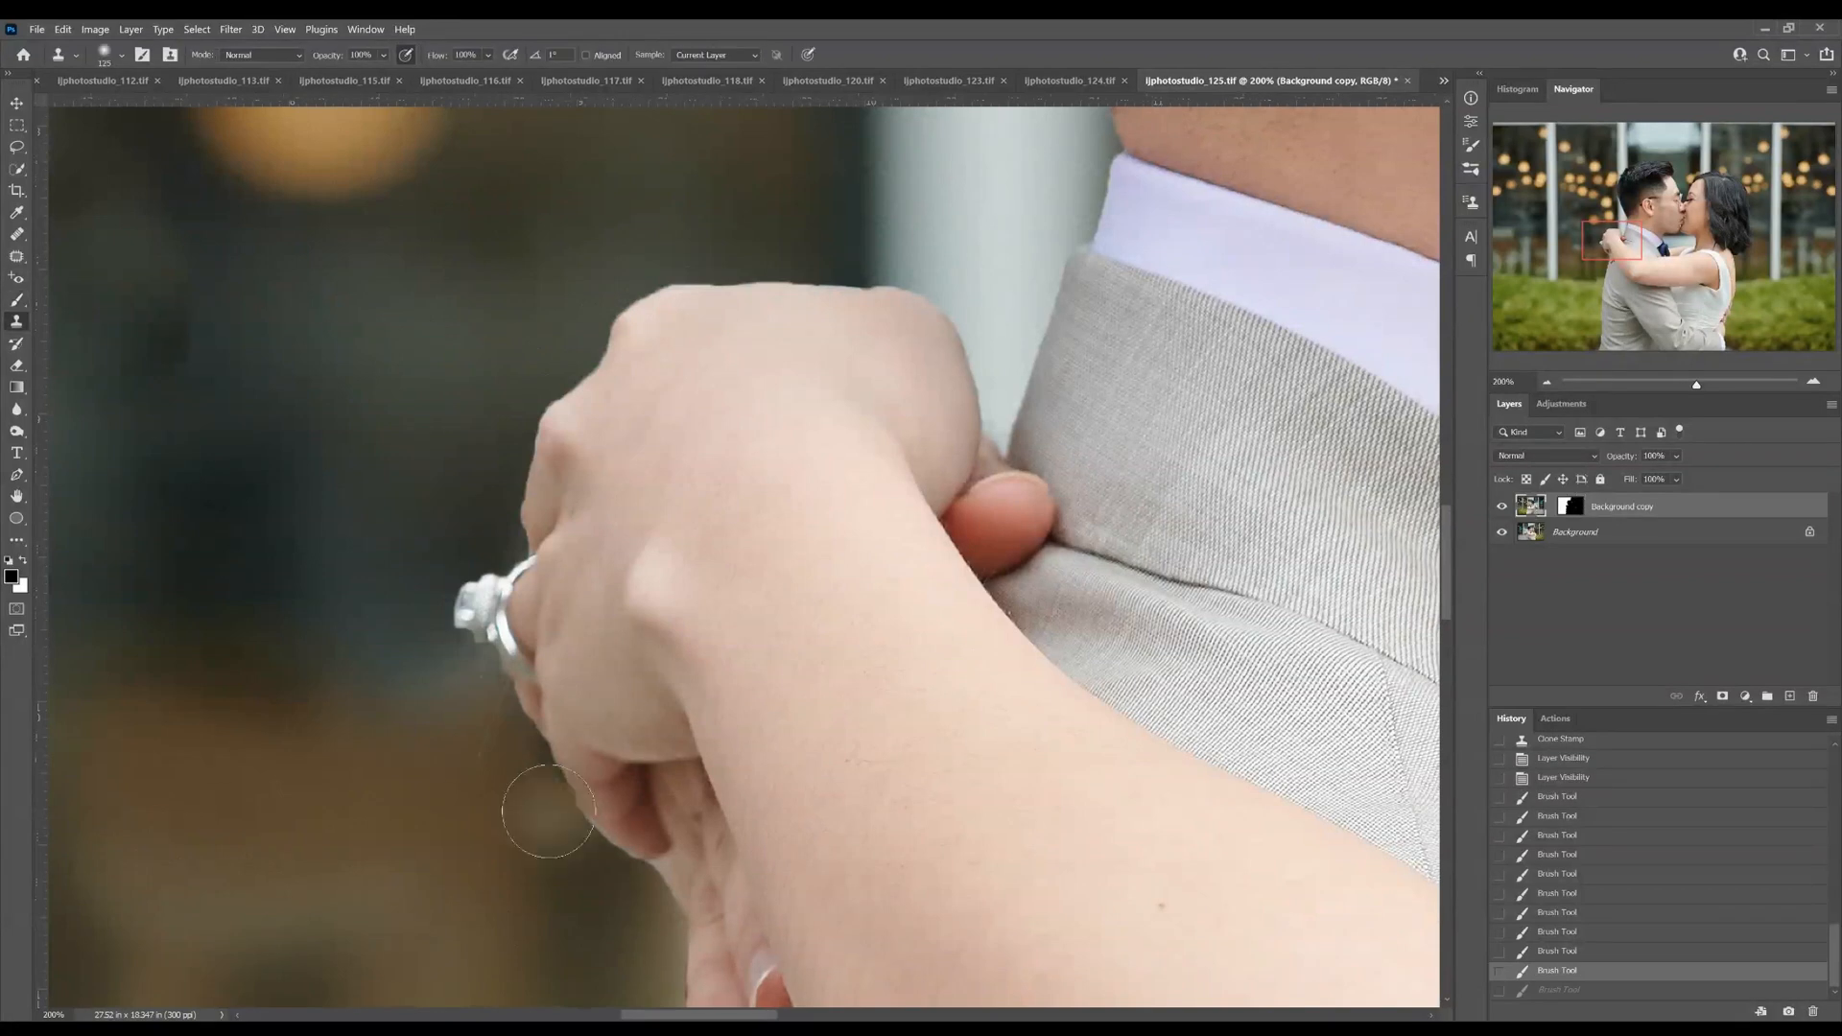
pyautogui.moveTo(535, 744)
pyautogui.mouseDown()
pyautogui.moveTo(589, 851)
pyautogui.moveTo(656, 450)
pyautogui.mouseUp()
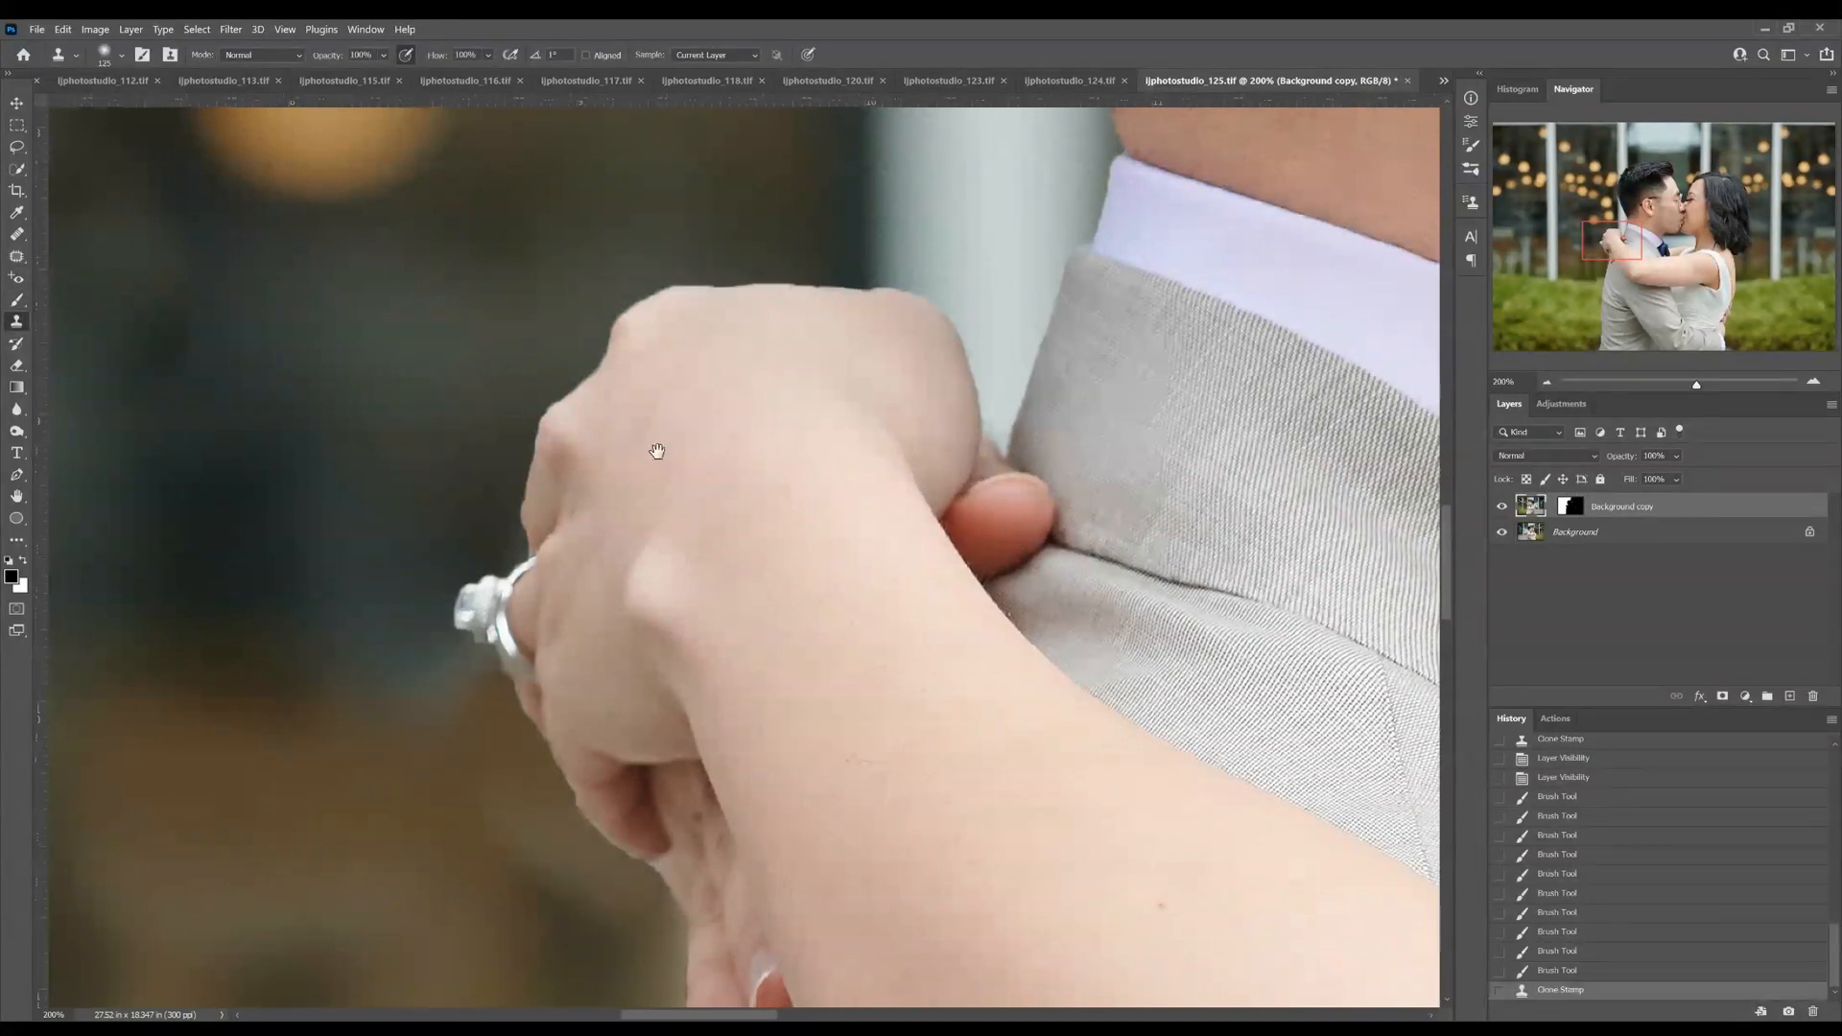
# Remove the bump sticking out of the jacket's back edge by retouching the copy's mask with a smaller brush
pyautogui.moveTo(655, 686)
pyautogui.mouseDown()
pyautogui.moveTo(676, 355)
pyautogui.moveTo(699, 403)
pyautogui.mouseUp()
pyautogui.click(1571, 508)
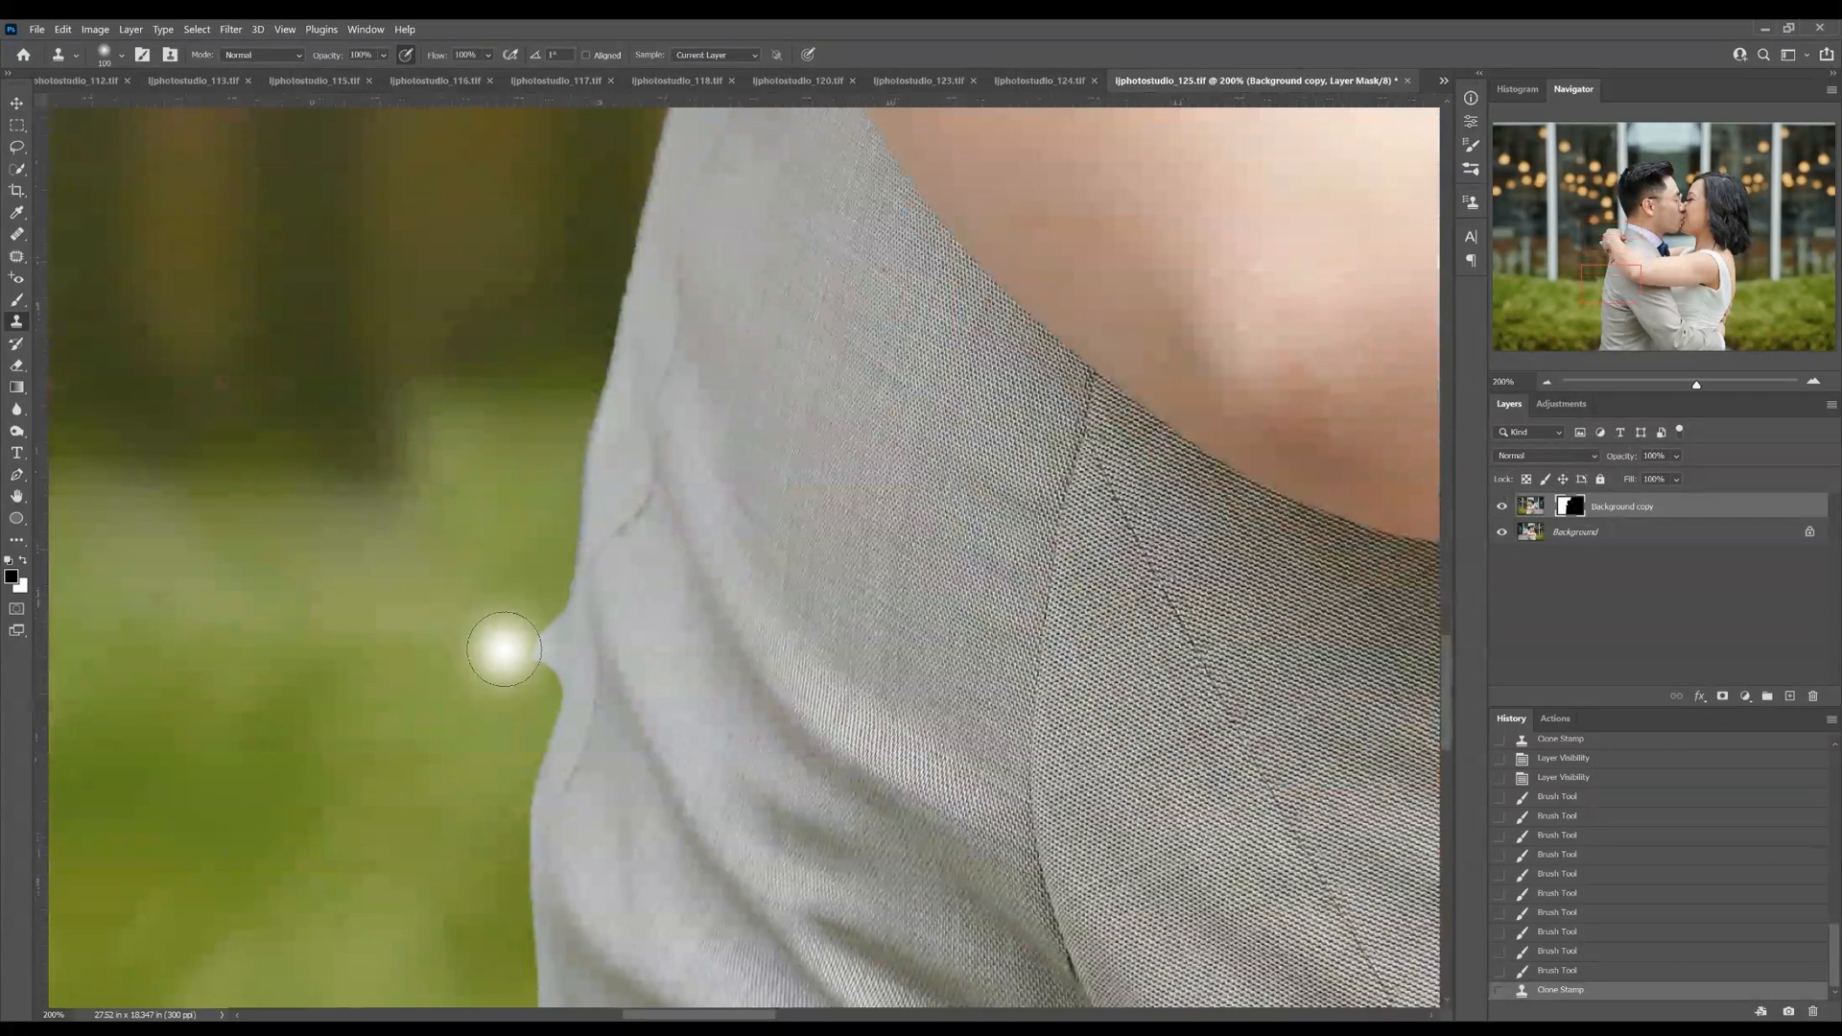
pyautogui.press('[')
pyautogui.press('[')
pyautogui.press('[')
pyautogui.press('[')
pyautogui.press('[')
pyautogui.press('[')
pyautogui.press('[')
pyautogui.press('[')
pyautogui.keyDown('alt'); pyautogui.click(425, 645); pyautogui.keyUp('alt')
pyautogui.moveTo(541, 666); pyautogui.dragTo(543, 563)
pyautogui.press('b')
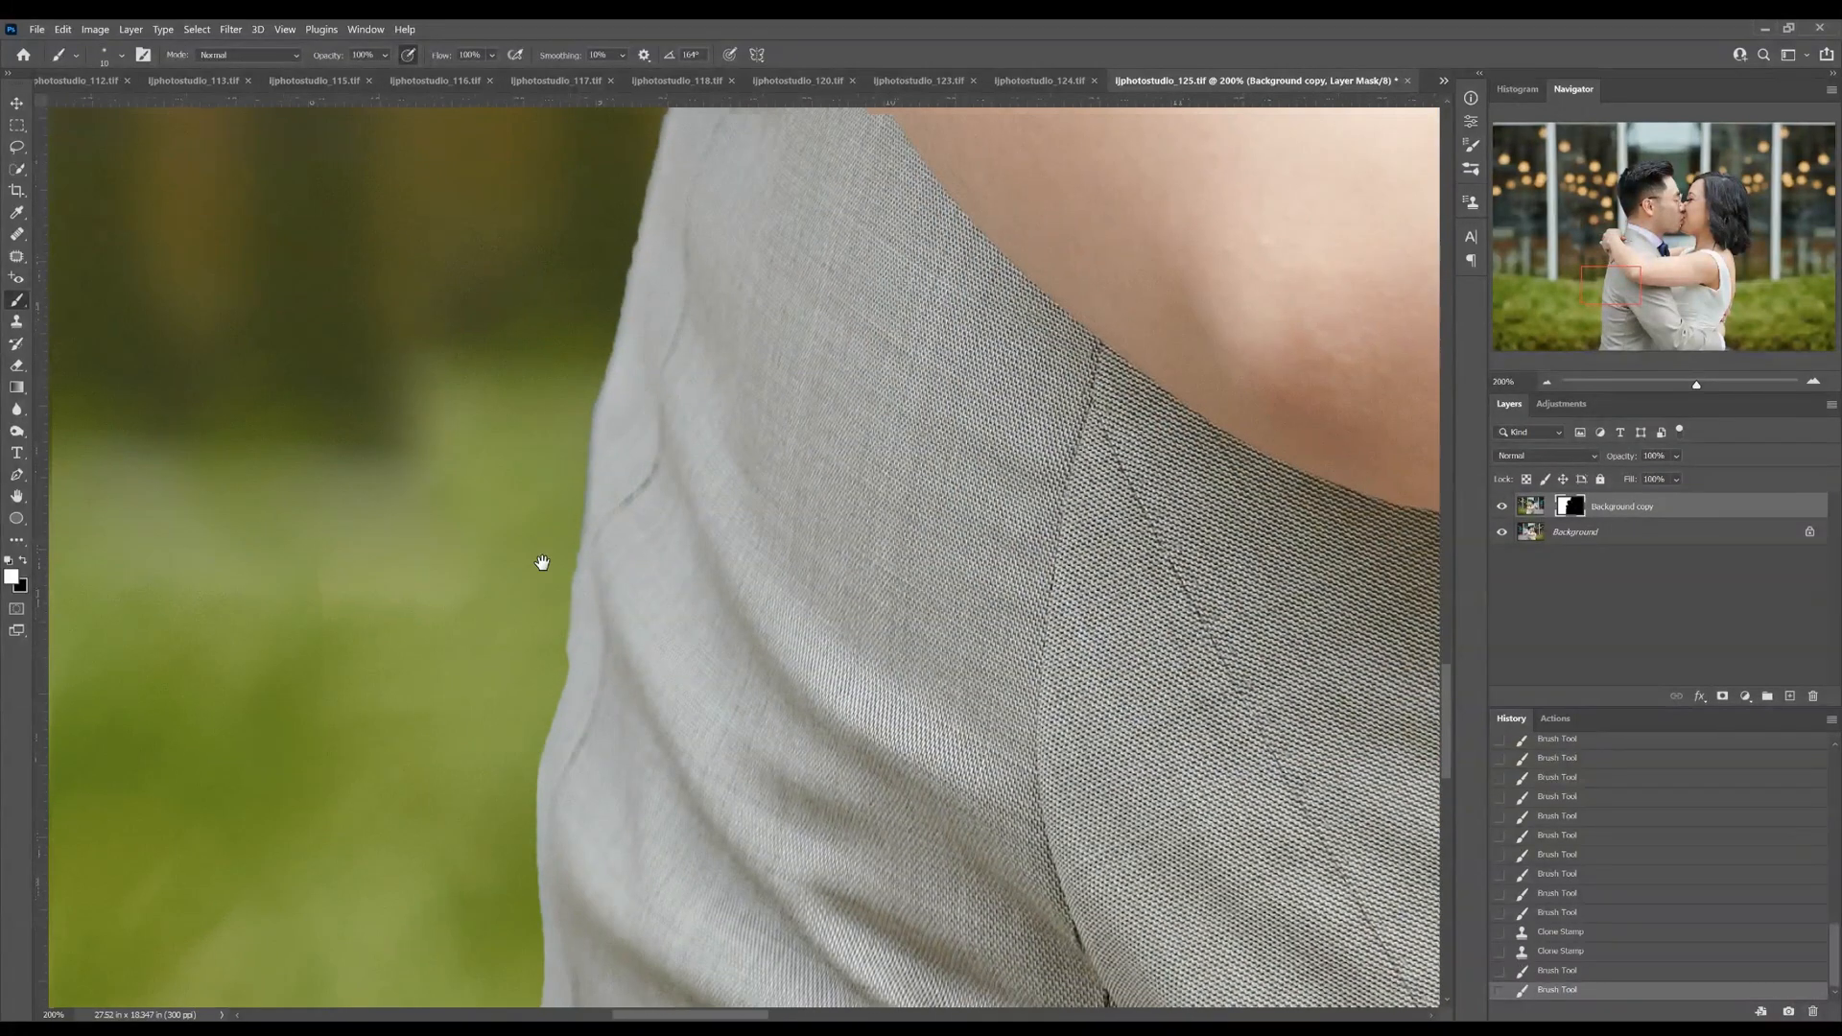
# Clean up the copy's mask along the jacket's back edge down to the bottom of the photo
pyautogui.scroll(-5, 542, 563)
pyautogui.moveTo(624, 323)
pyautogui.mouseDown()
pyautogui.moveTo(642, 403)
pyautogui.moveTo(615, 645)
pyautogui.moveTo(586, 648)
pyautogui.moveTo(594, 708)
pyautogui.moveTo(618, 488)
pyautogui.mouseUp()
pyautogui.moveTo(624, 341); pyautogui.dragTo(619, 408)
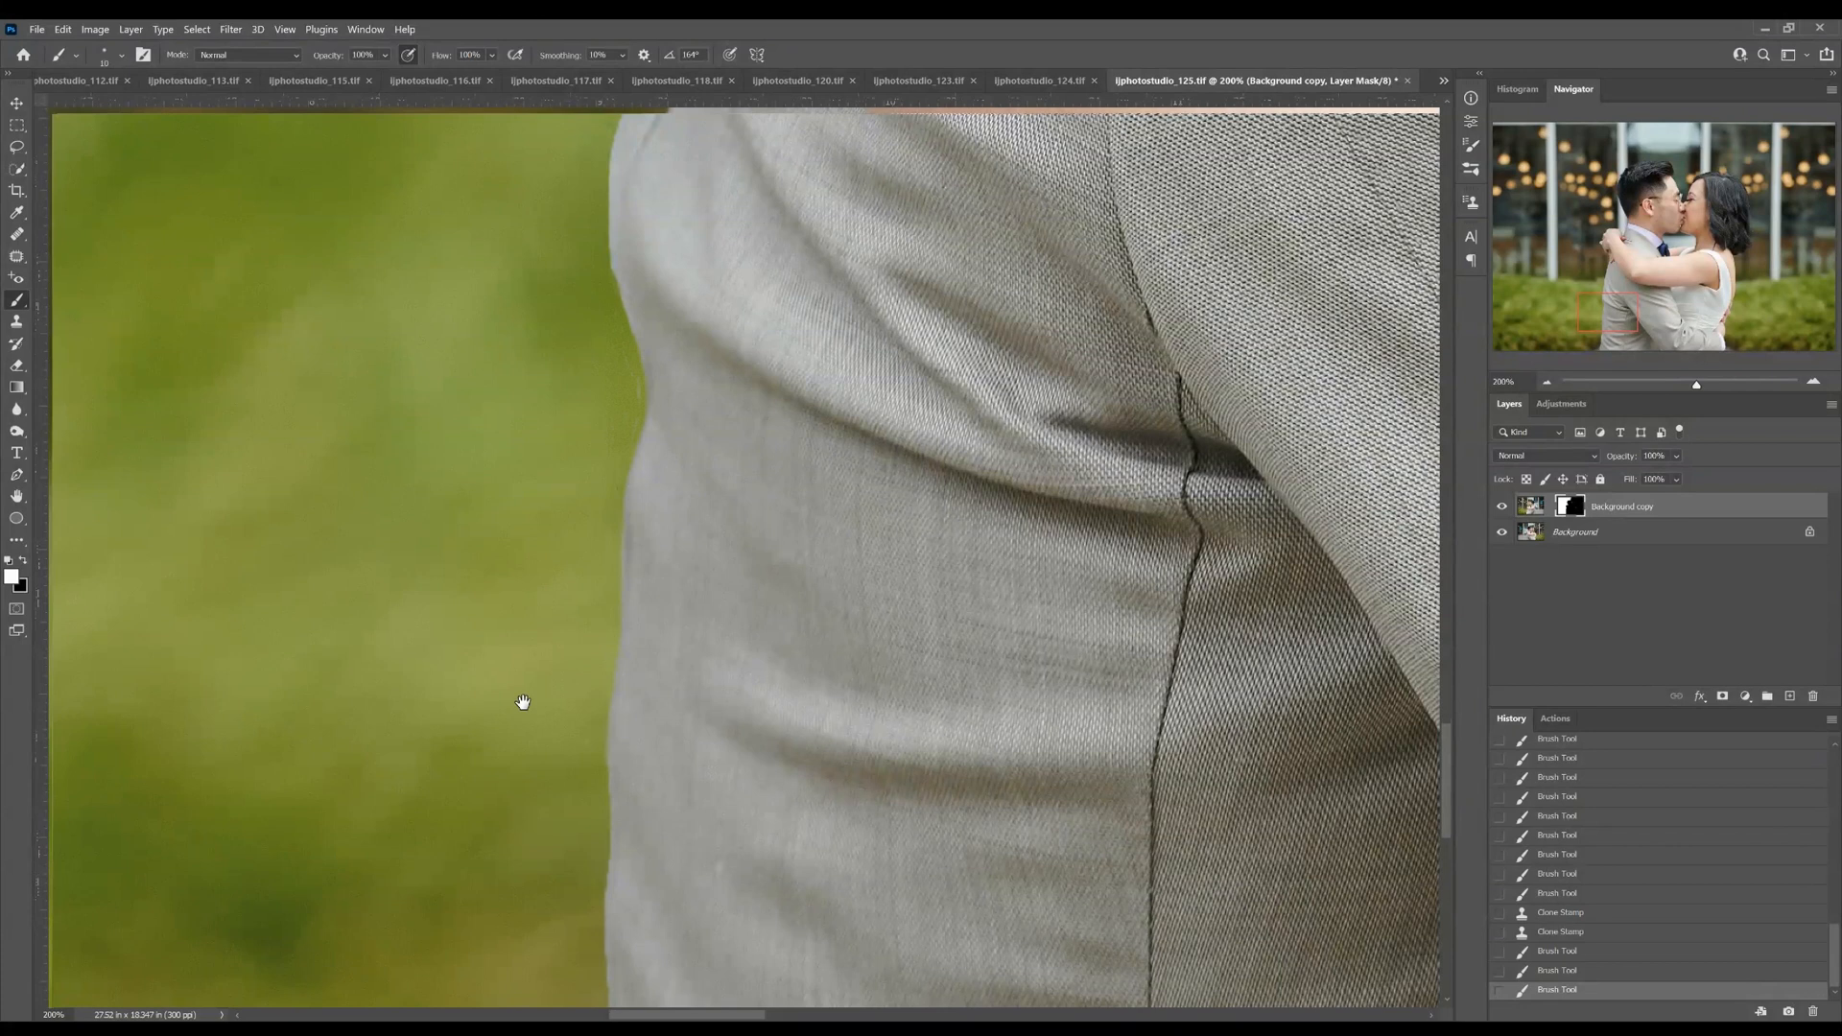
pyautogui.moveTo(522, 703); pyautogui.dragTo(556, 440)
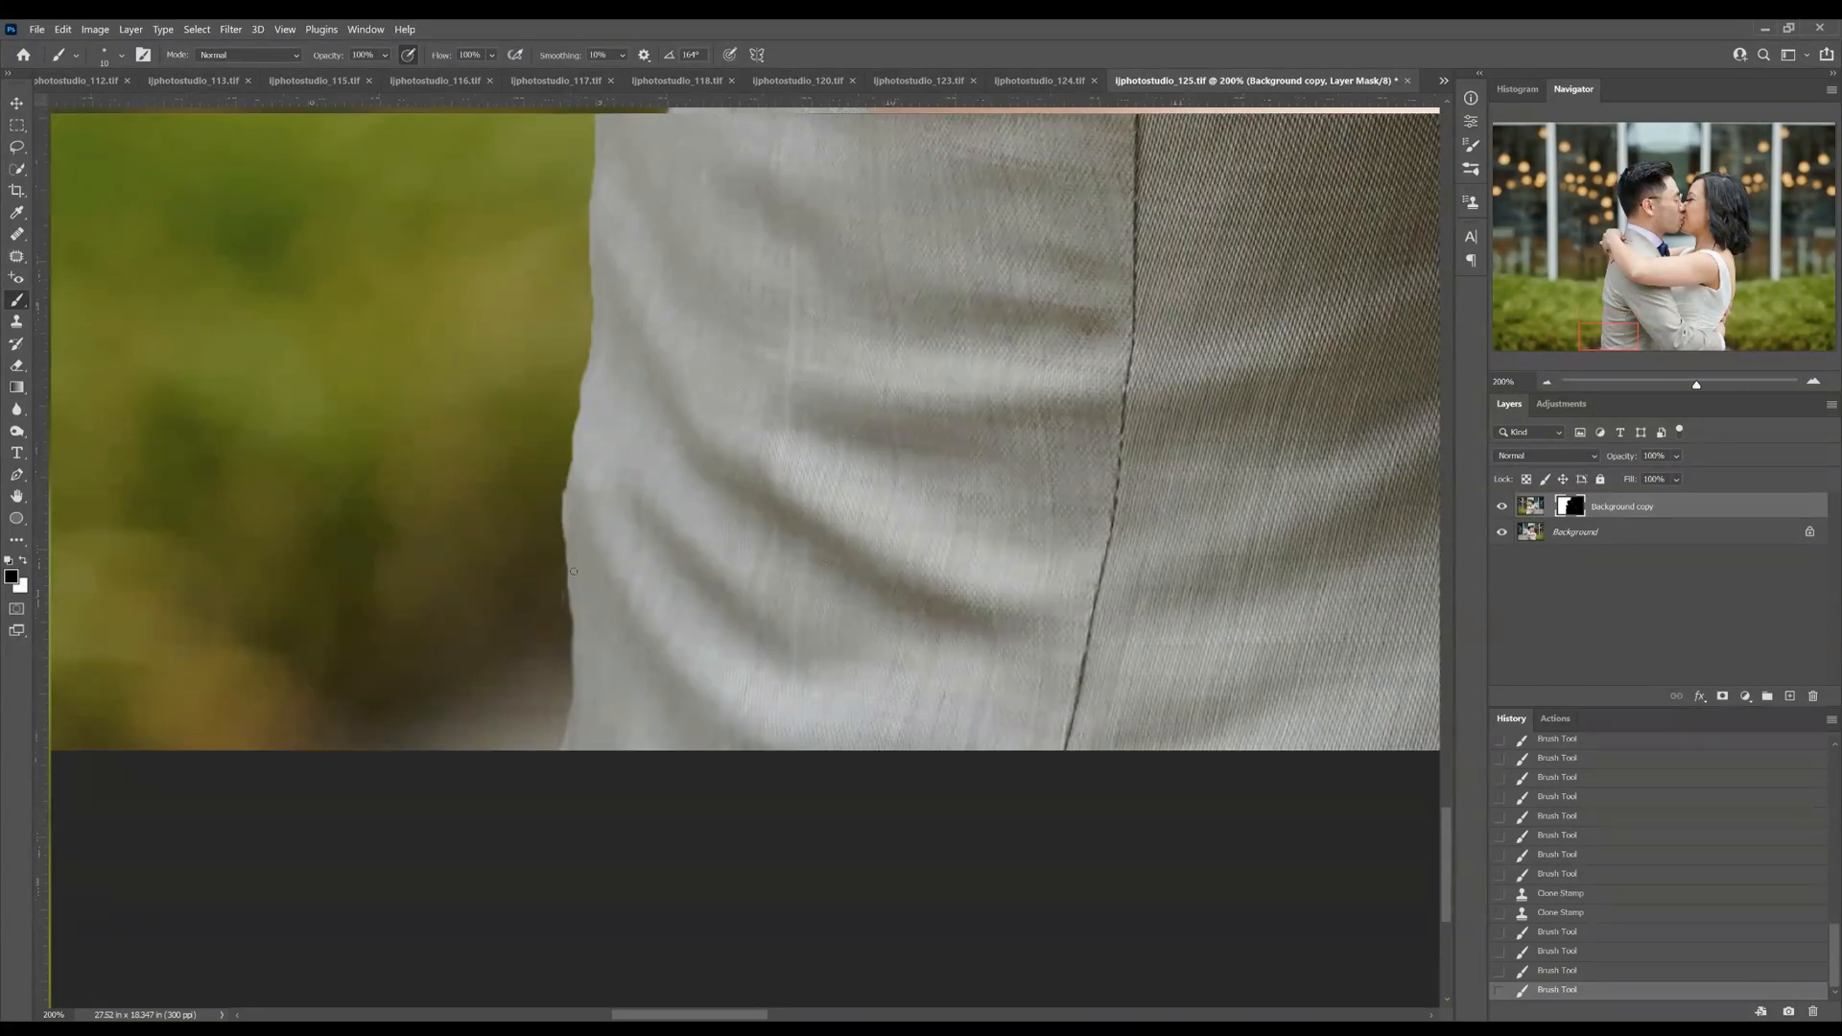
pyautogui.hotkey('ctrl', '-')
pyautogui.hotkey('ctrl', '-')
pyautogui.hotkey('ctrl', '-')
pyautogui.hotkey('ctrl', '-')
pyautogui.hotkey('ctrl', '-')
pyautogui.hotkey('ctrl', '-')
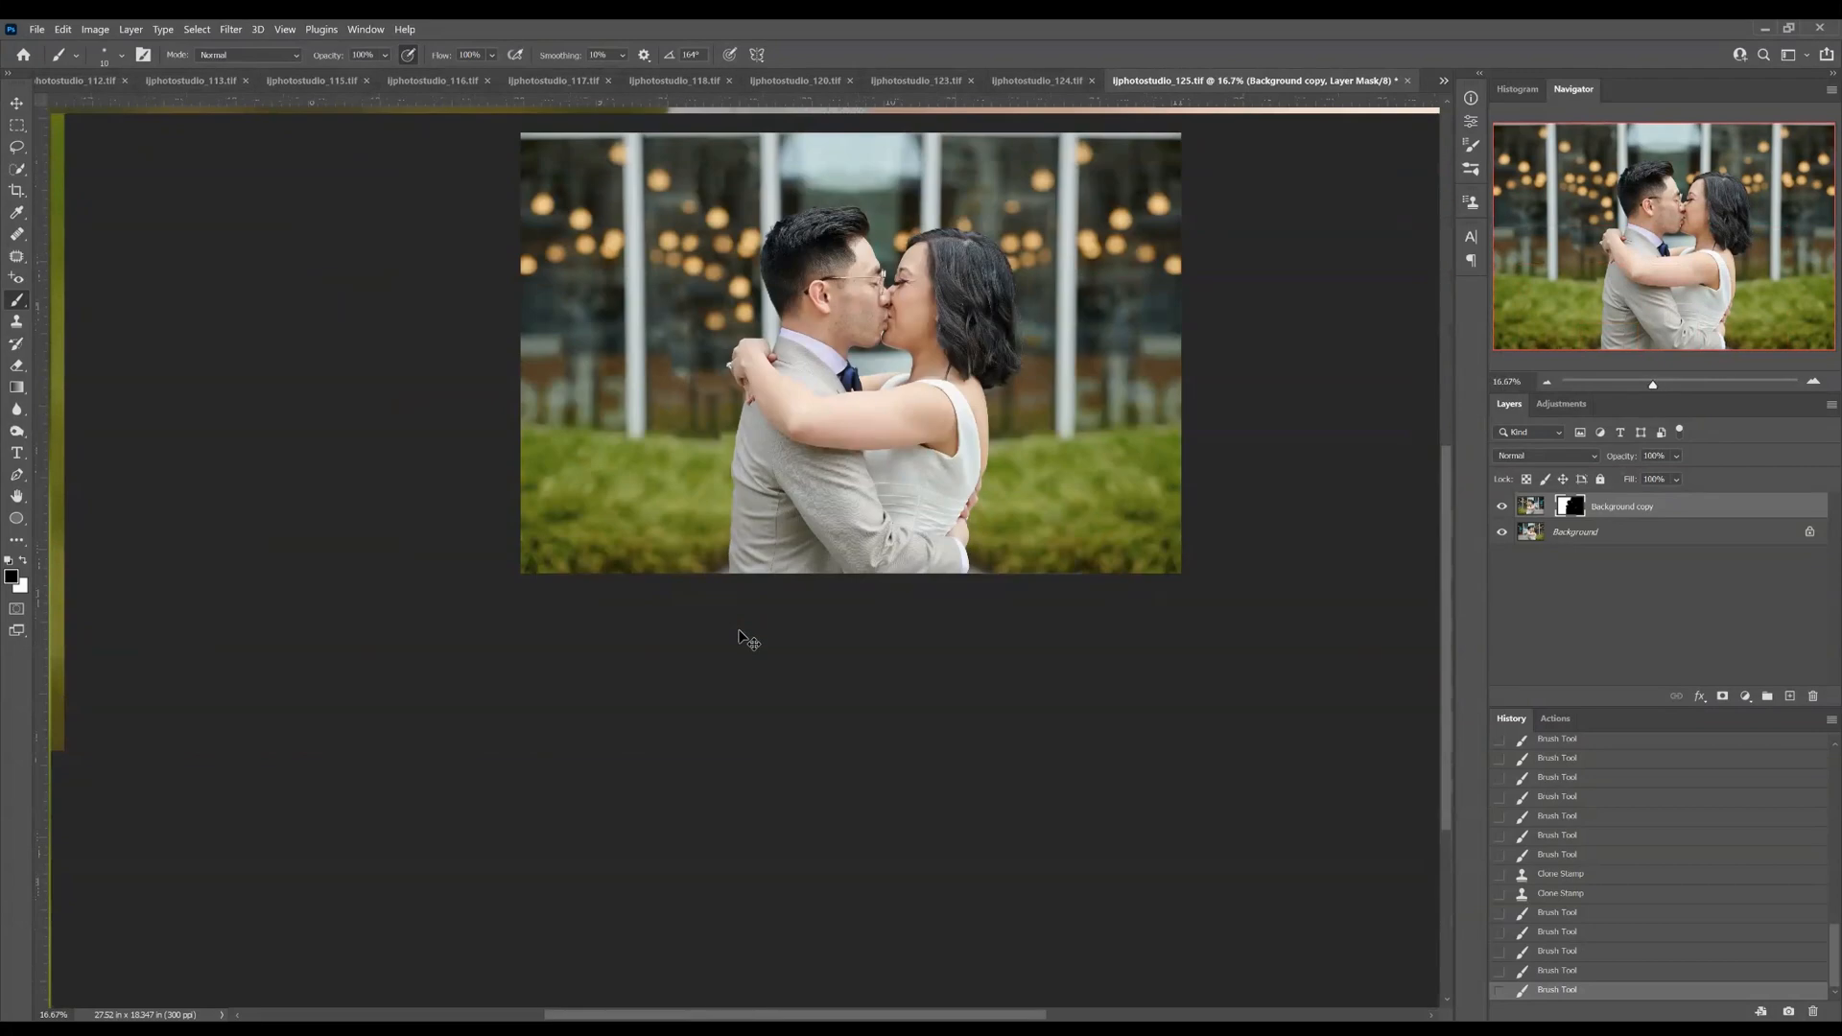
# Hide the original Background layer and touch up the copy's mask around the gap between the couple's faces
pyautogui.hotkey('ctrl', '+')
pyautogui.hotkey('ctrl', '+')
pyautogui.hotkey('ctrl', '+')
pyautogui.hotkey('ctrl', '+')
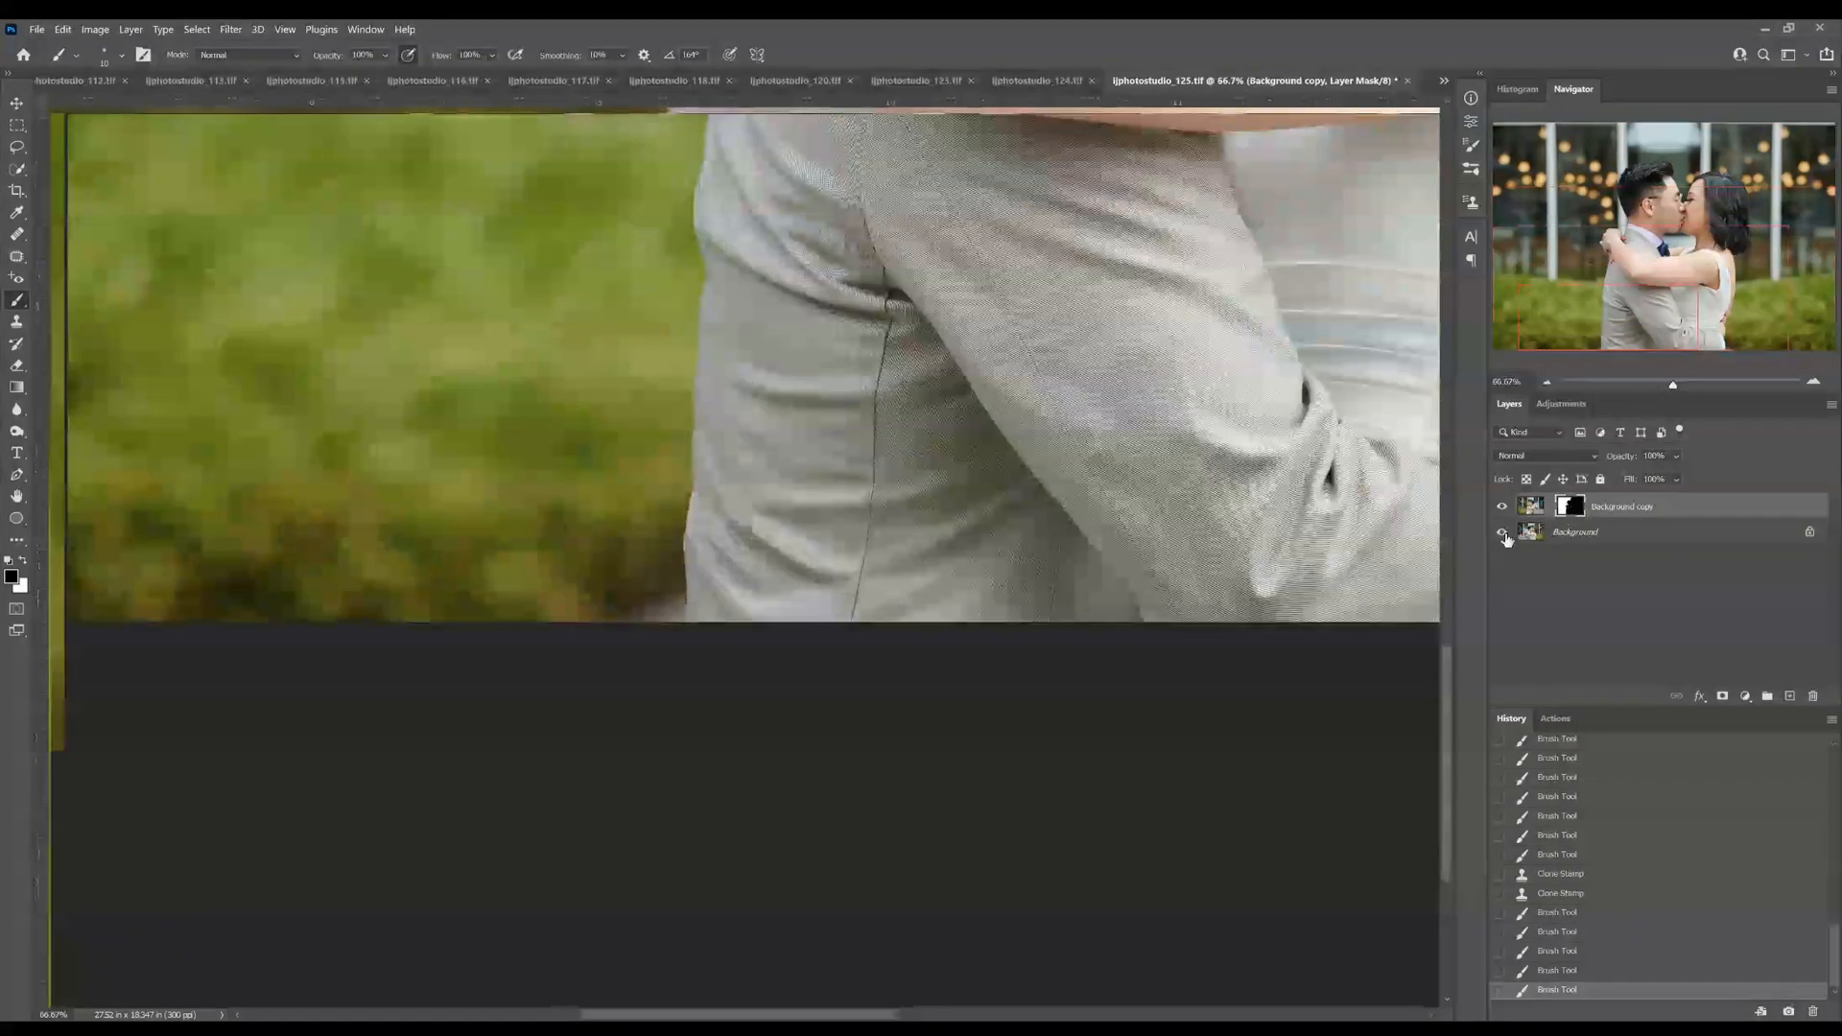
pyautogui.click(1502, 531)
pyautogui.moveTo(1703, 220); pyautogui.dragTo(1685, 199)
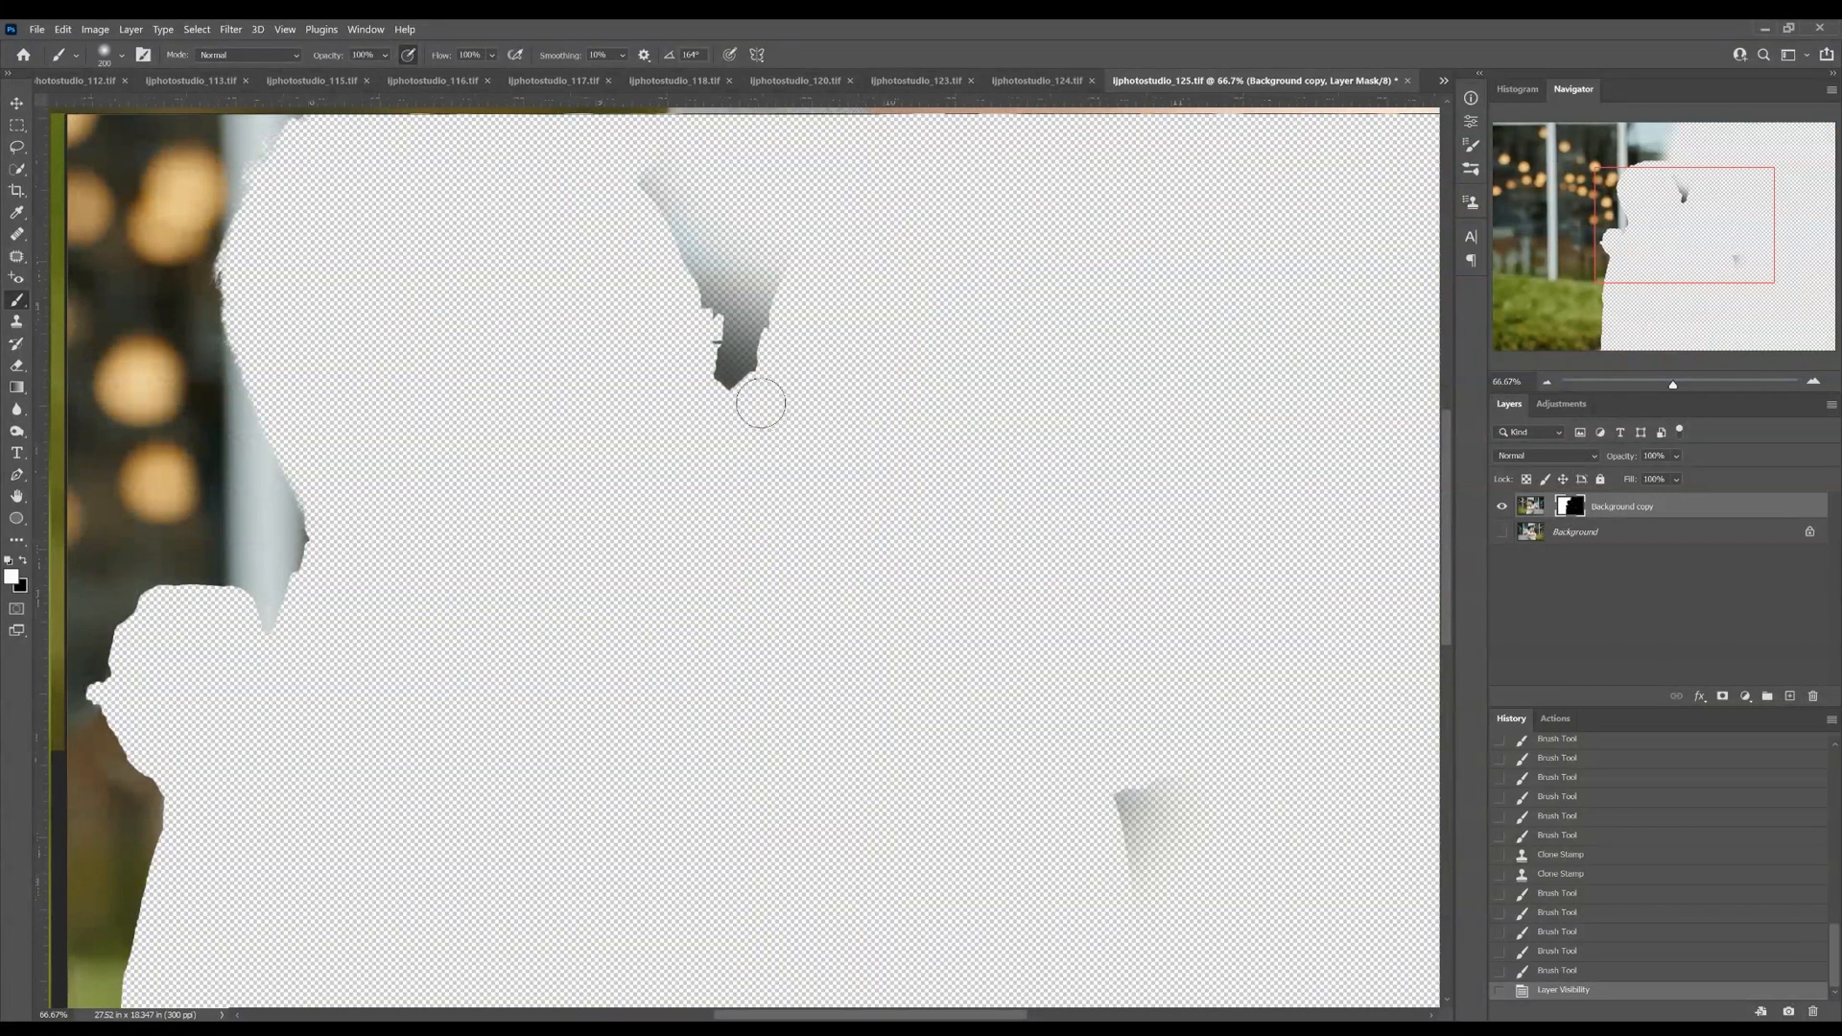
pyautogui.moveTo(761, 403)
pyautogui.mouseDown()
pyautogui.moveTo(713, 314)
pyautogui.moveTo(761, 227)
pyautogui.mouseUp()
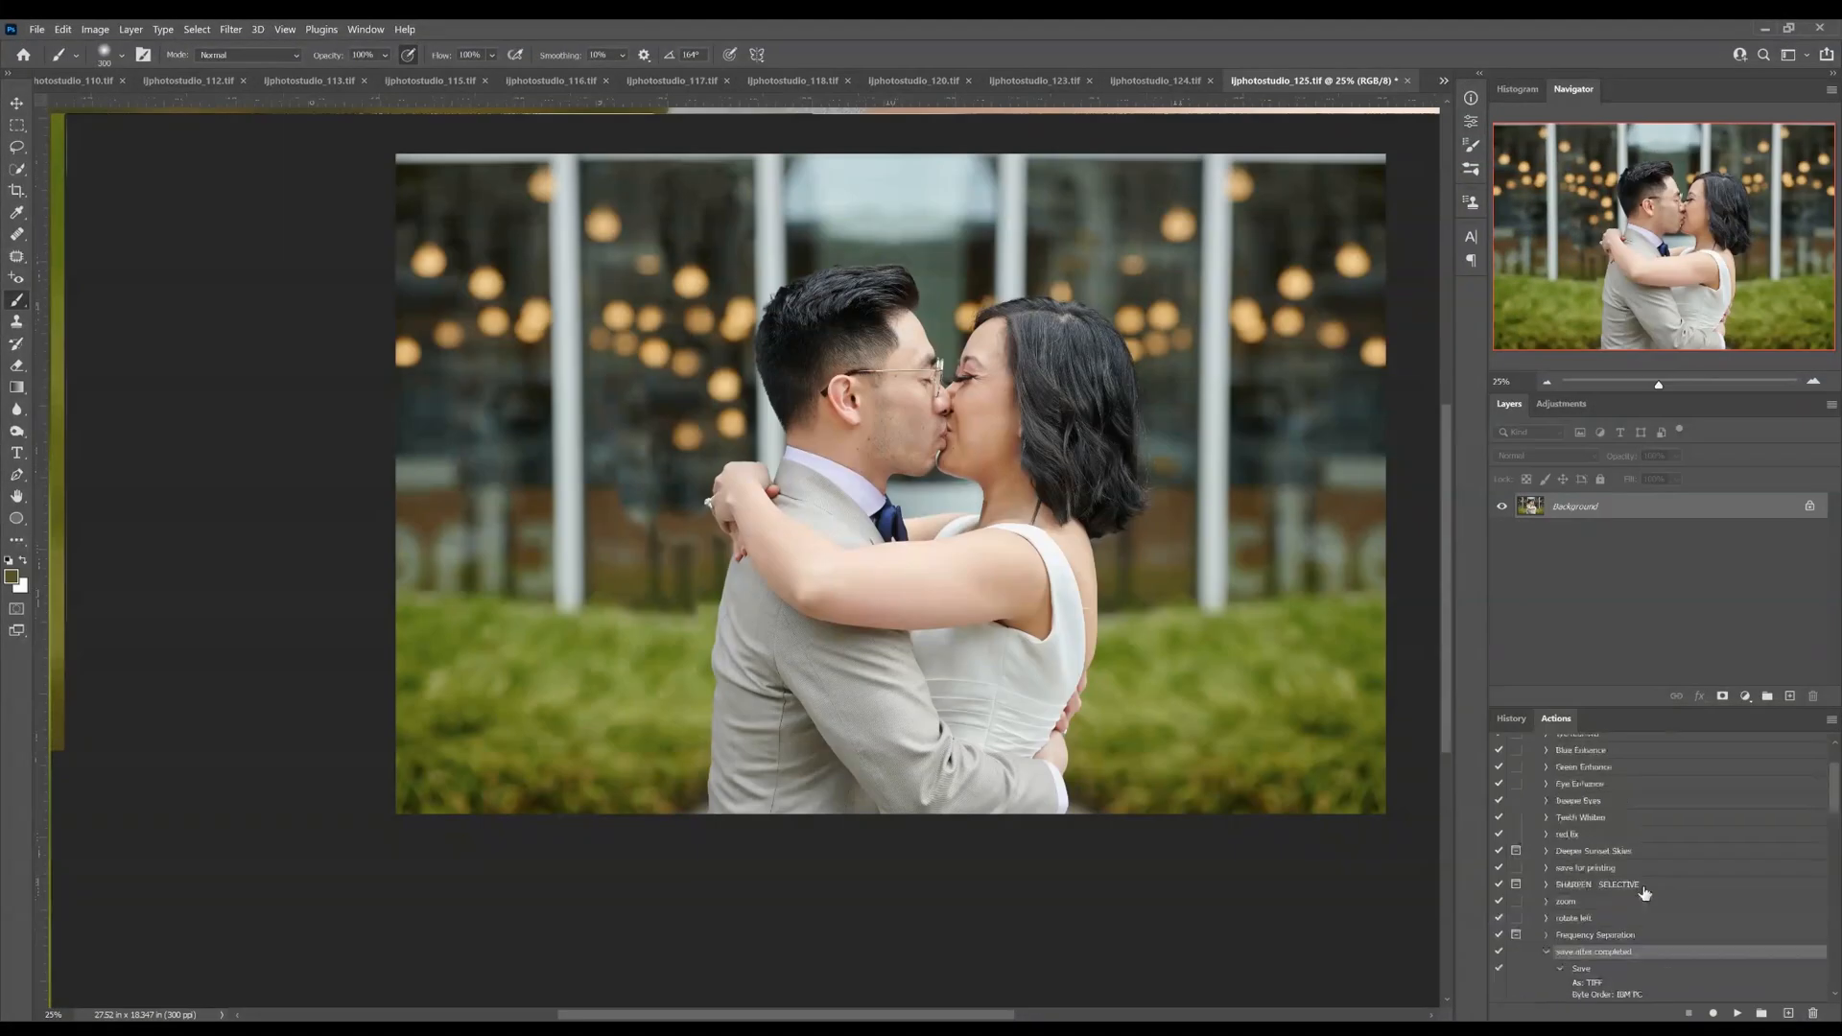
# Start placing an embedded image and browse to the Light Overlays folder inside Documents > overlays
pyautogui.scroll(3, 1644, 892)
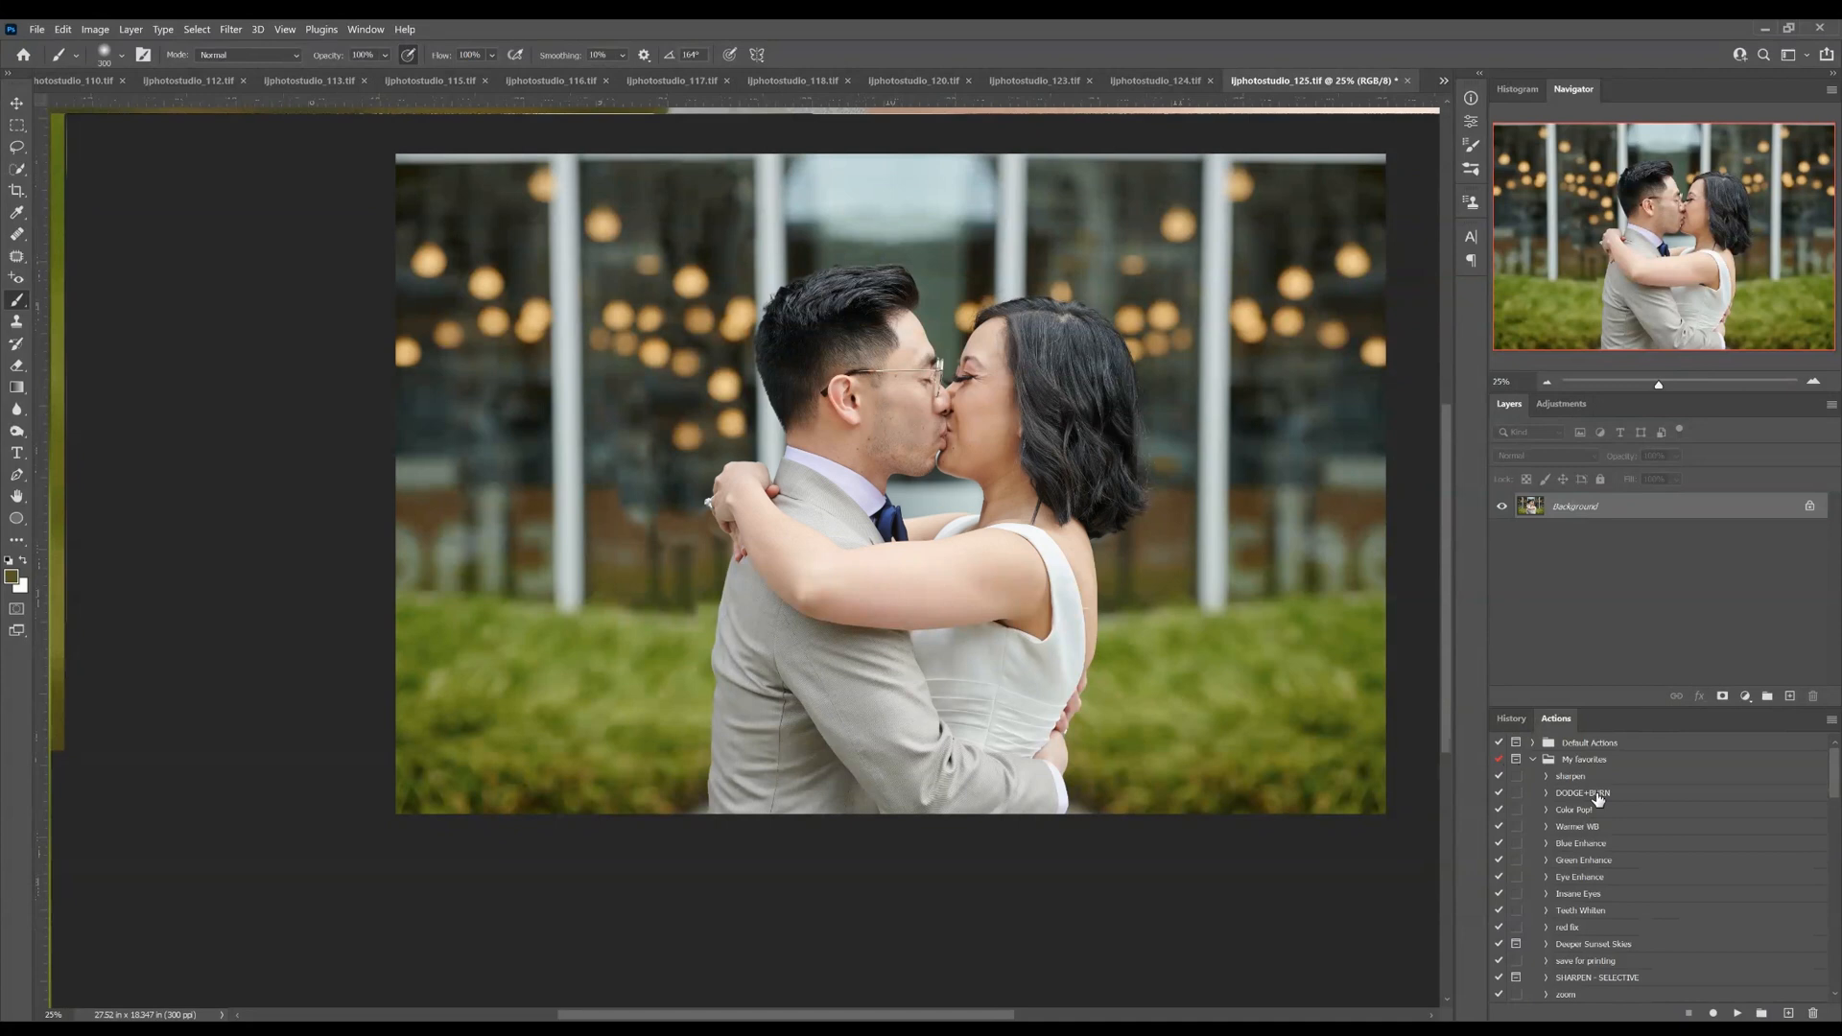
pyautogui.click(36, 30)
pyautogui.click(103, 369)
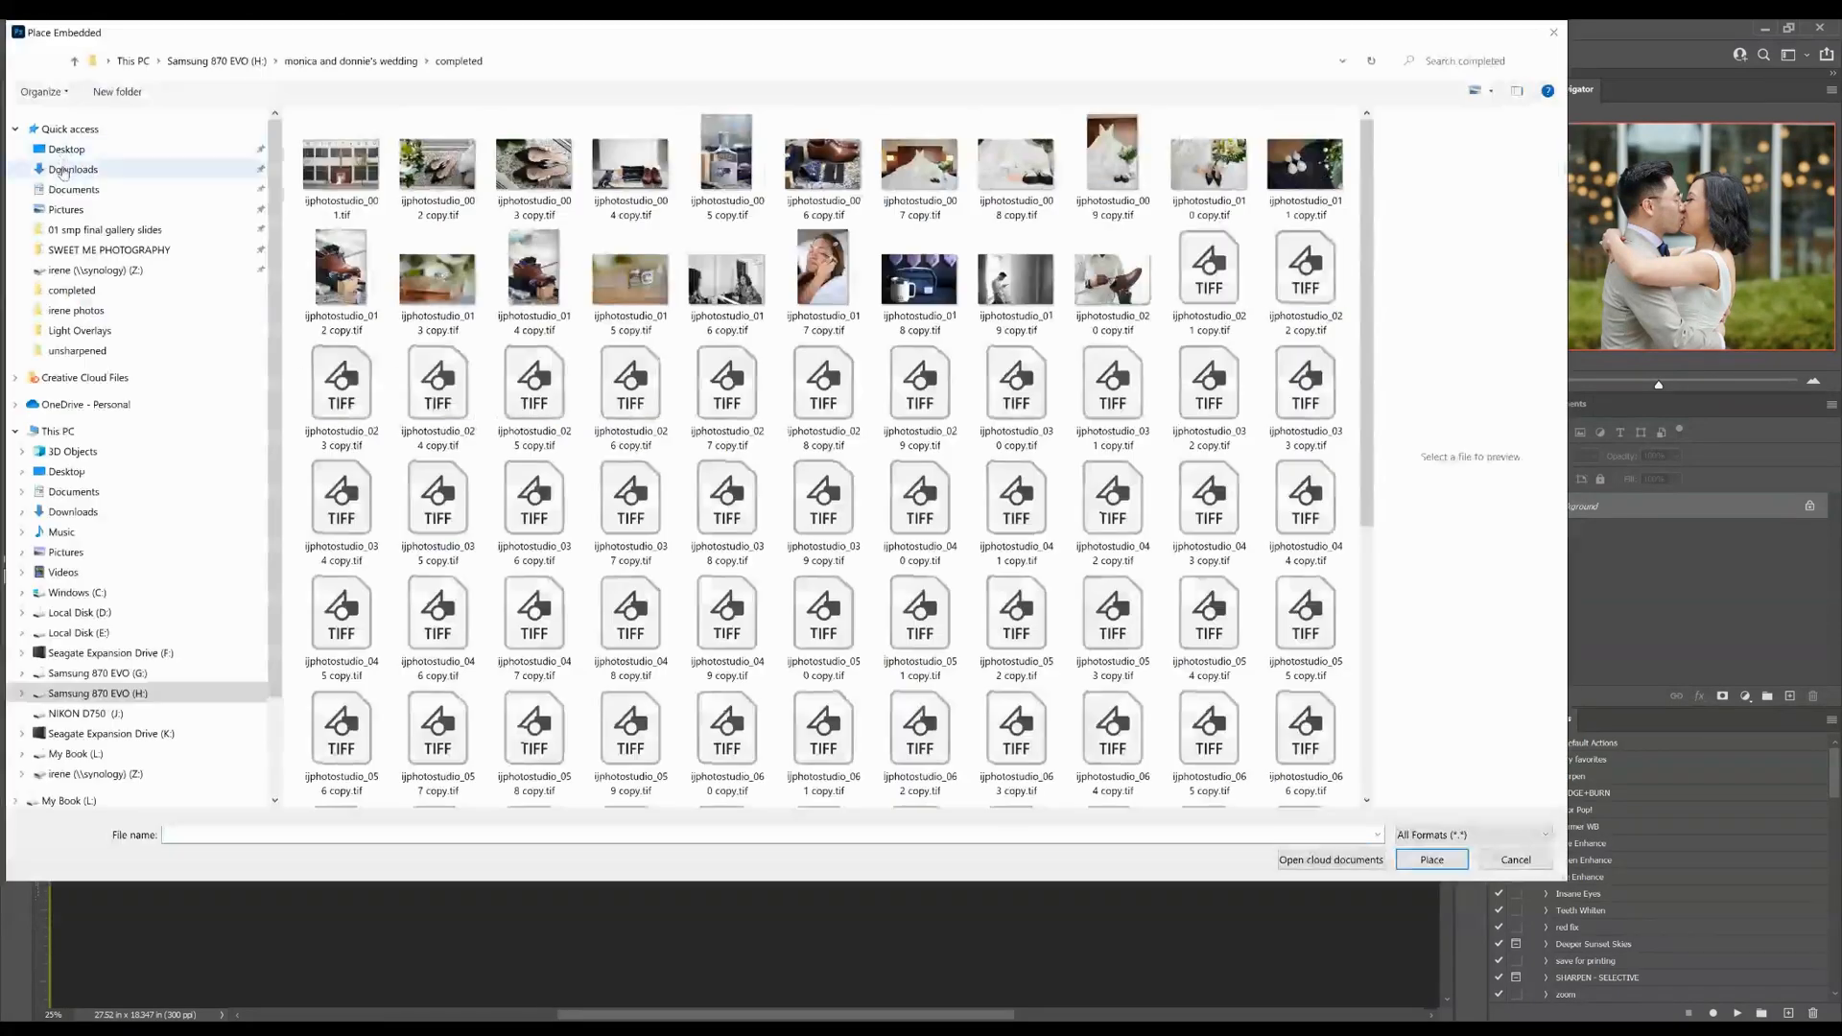
pyautogui.click(74, 189)
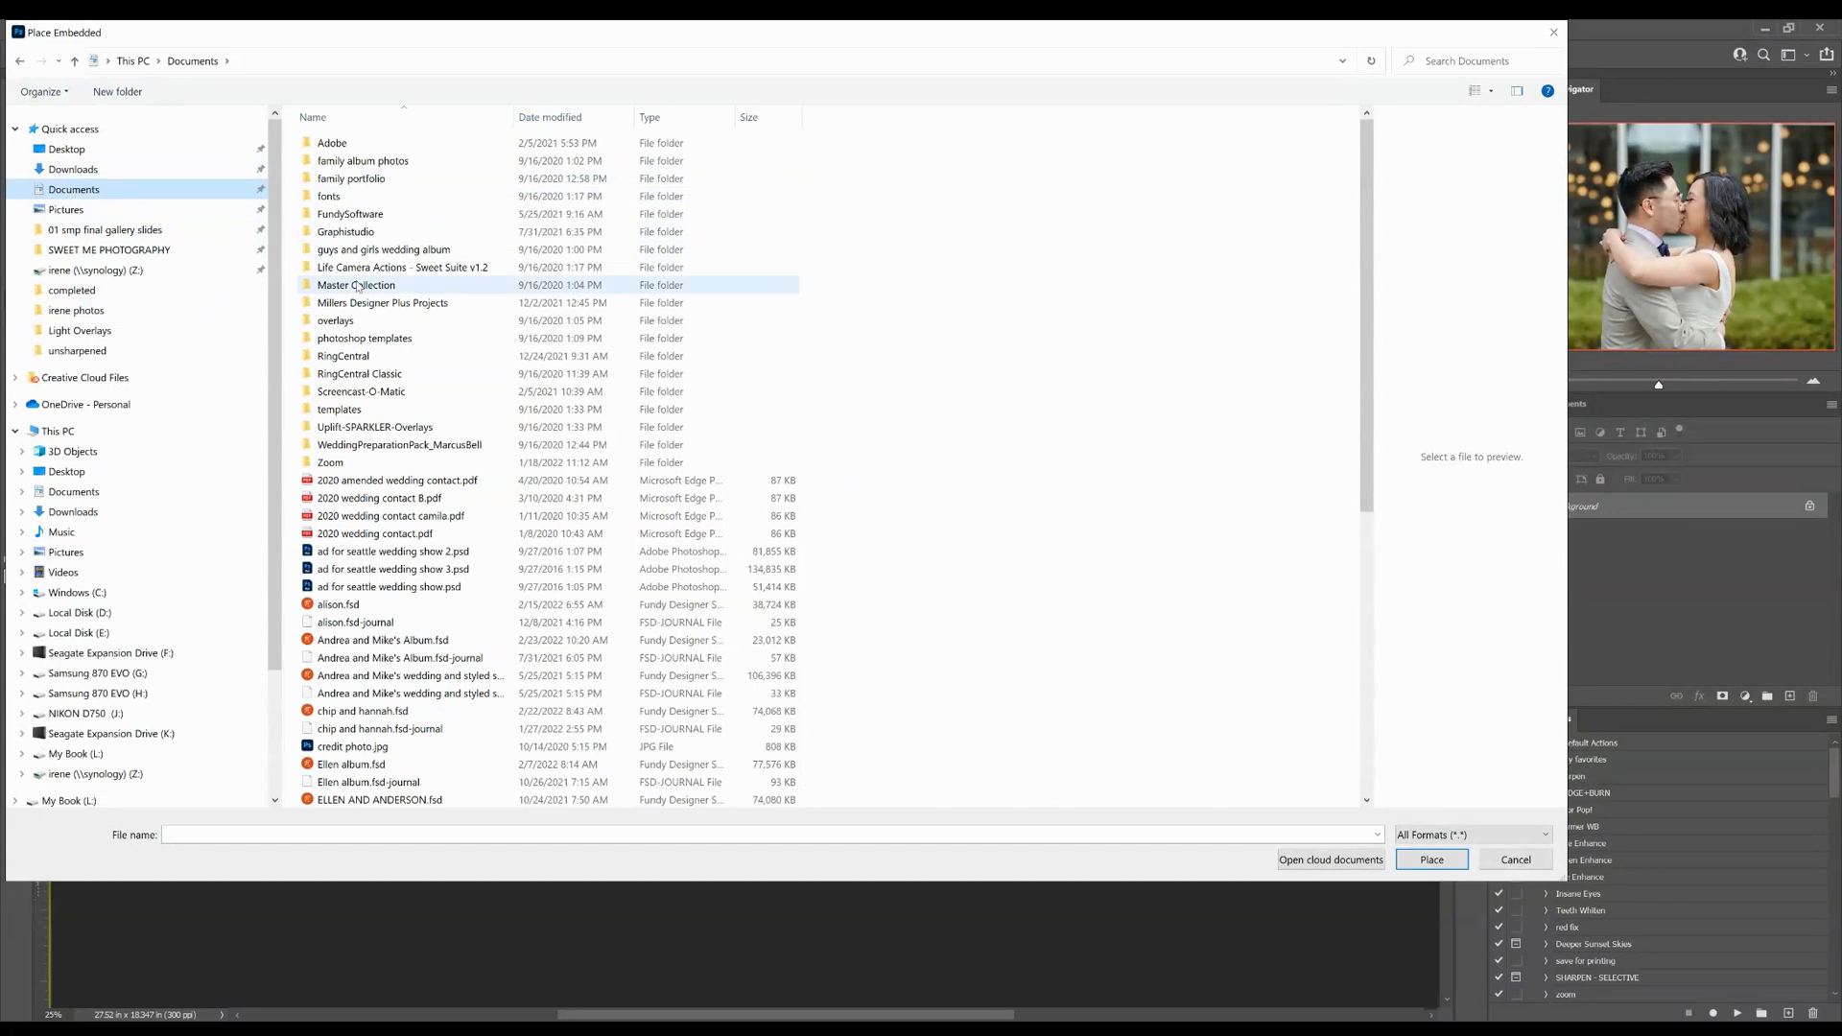
pyautogui.doubleClick(336, 320)
pyautogui.doubleClick(340, 266)
# Place Overhead Glow Intense - Screen.jpg over the couple, scaled to about 128% and aligned with the photo's upper edge
pyautogui.click(969, 164)
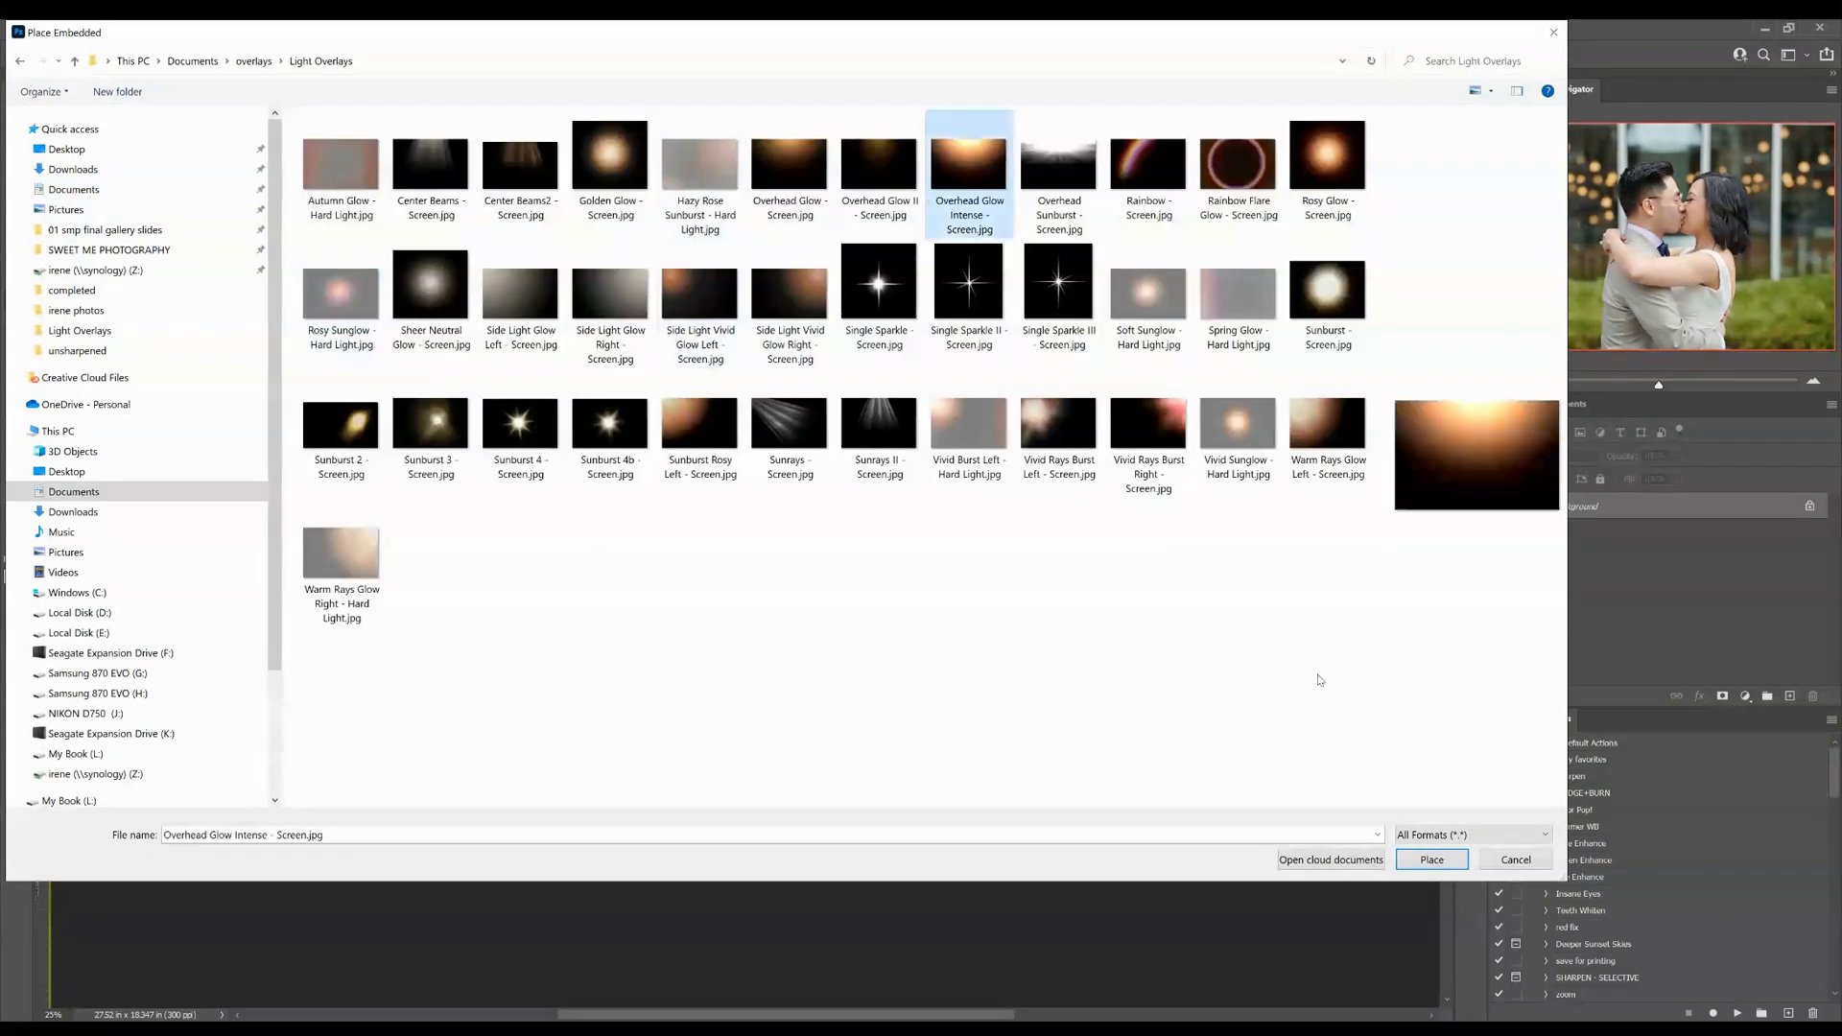
pyautogui.click(1332, 286)
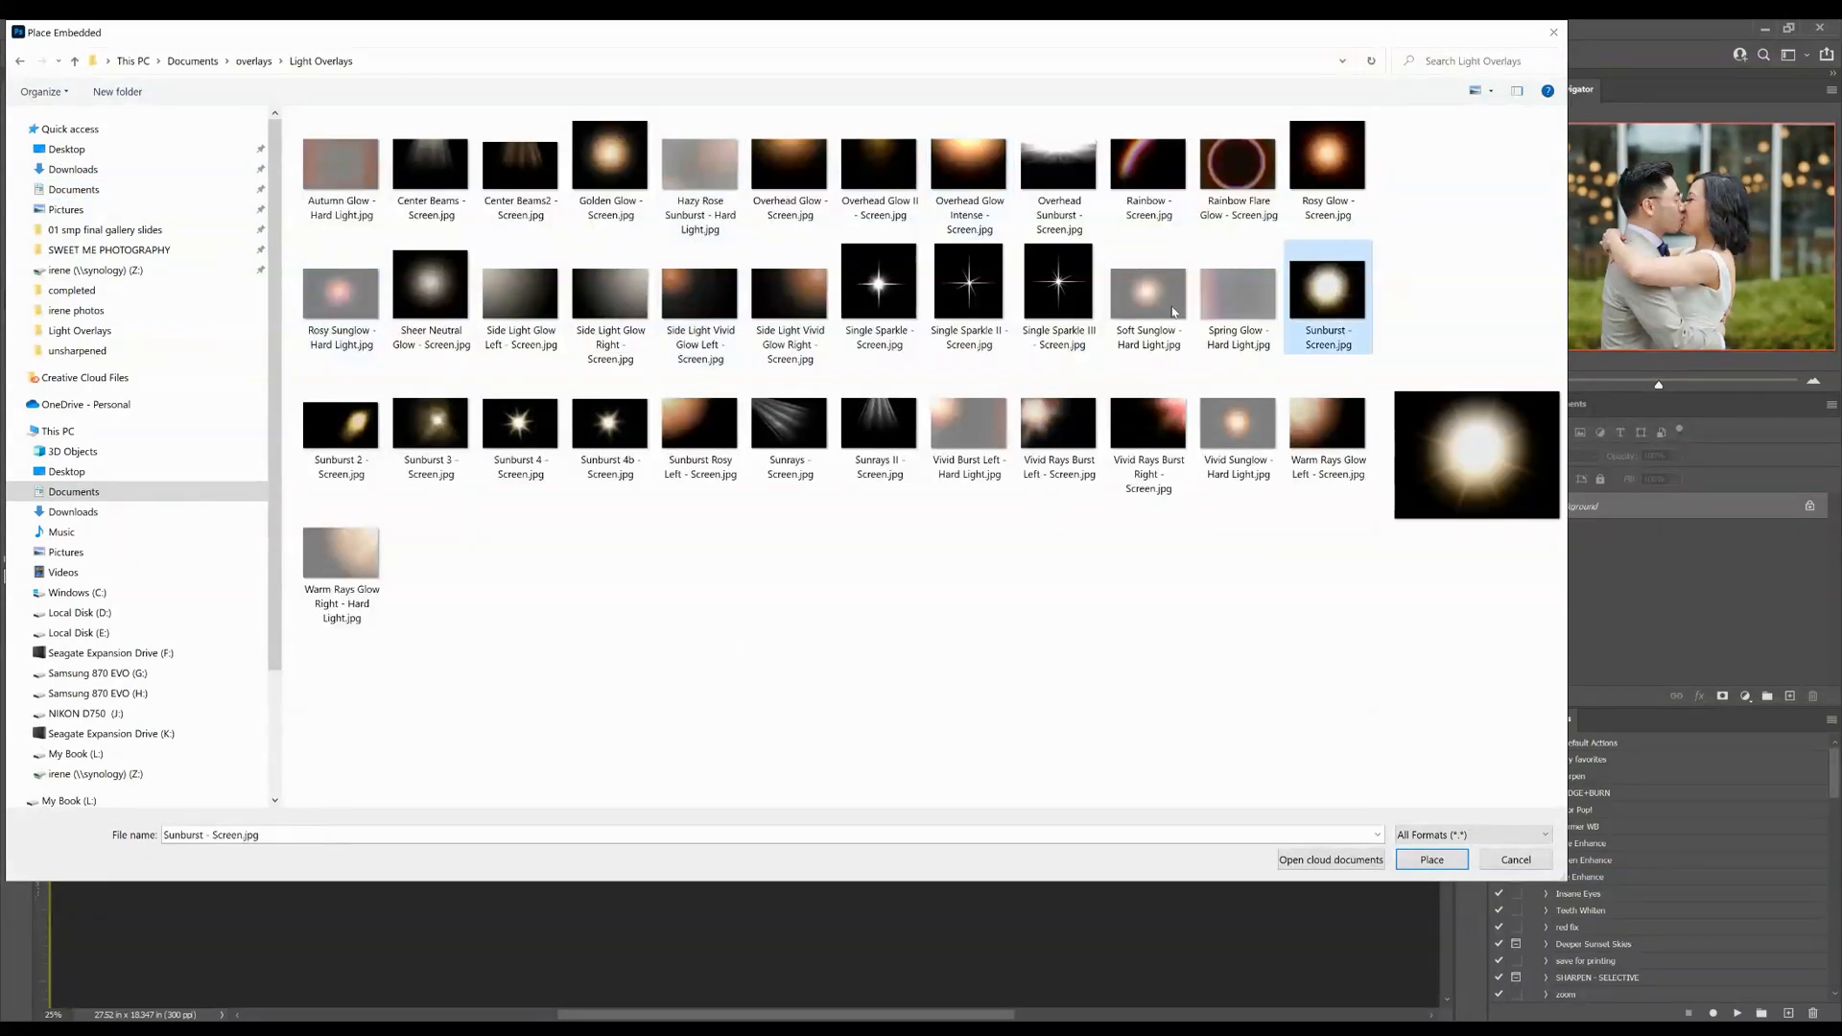
pyautogui.click(426, 422)
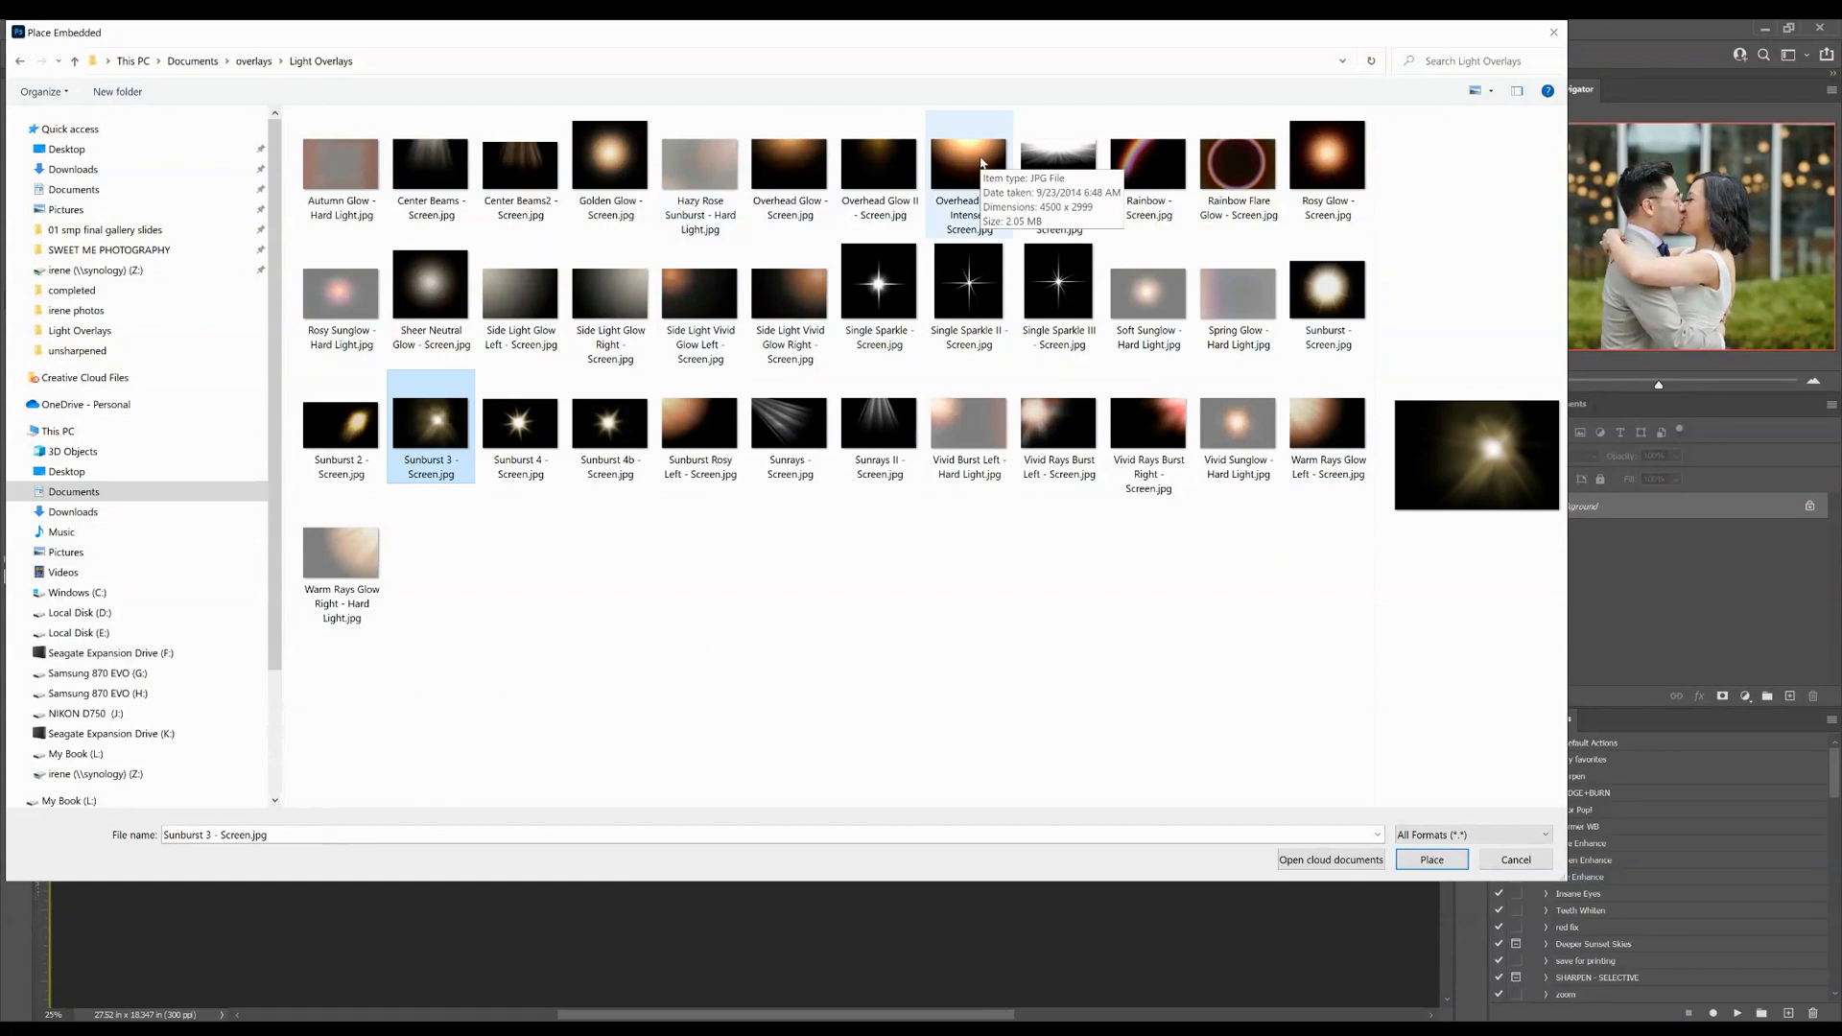
pyautogui.doubleClick(983, 164)
pyautogui.moveTo(892, 515); pyautogui.dragTo(902, 616)
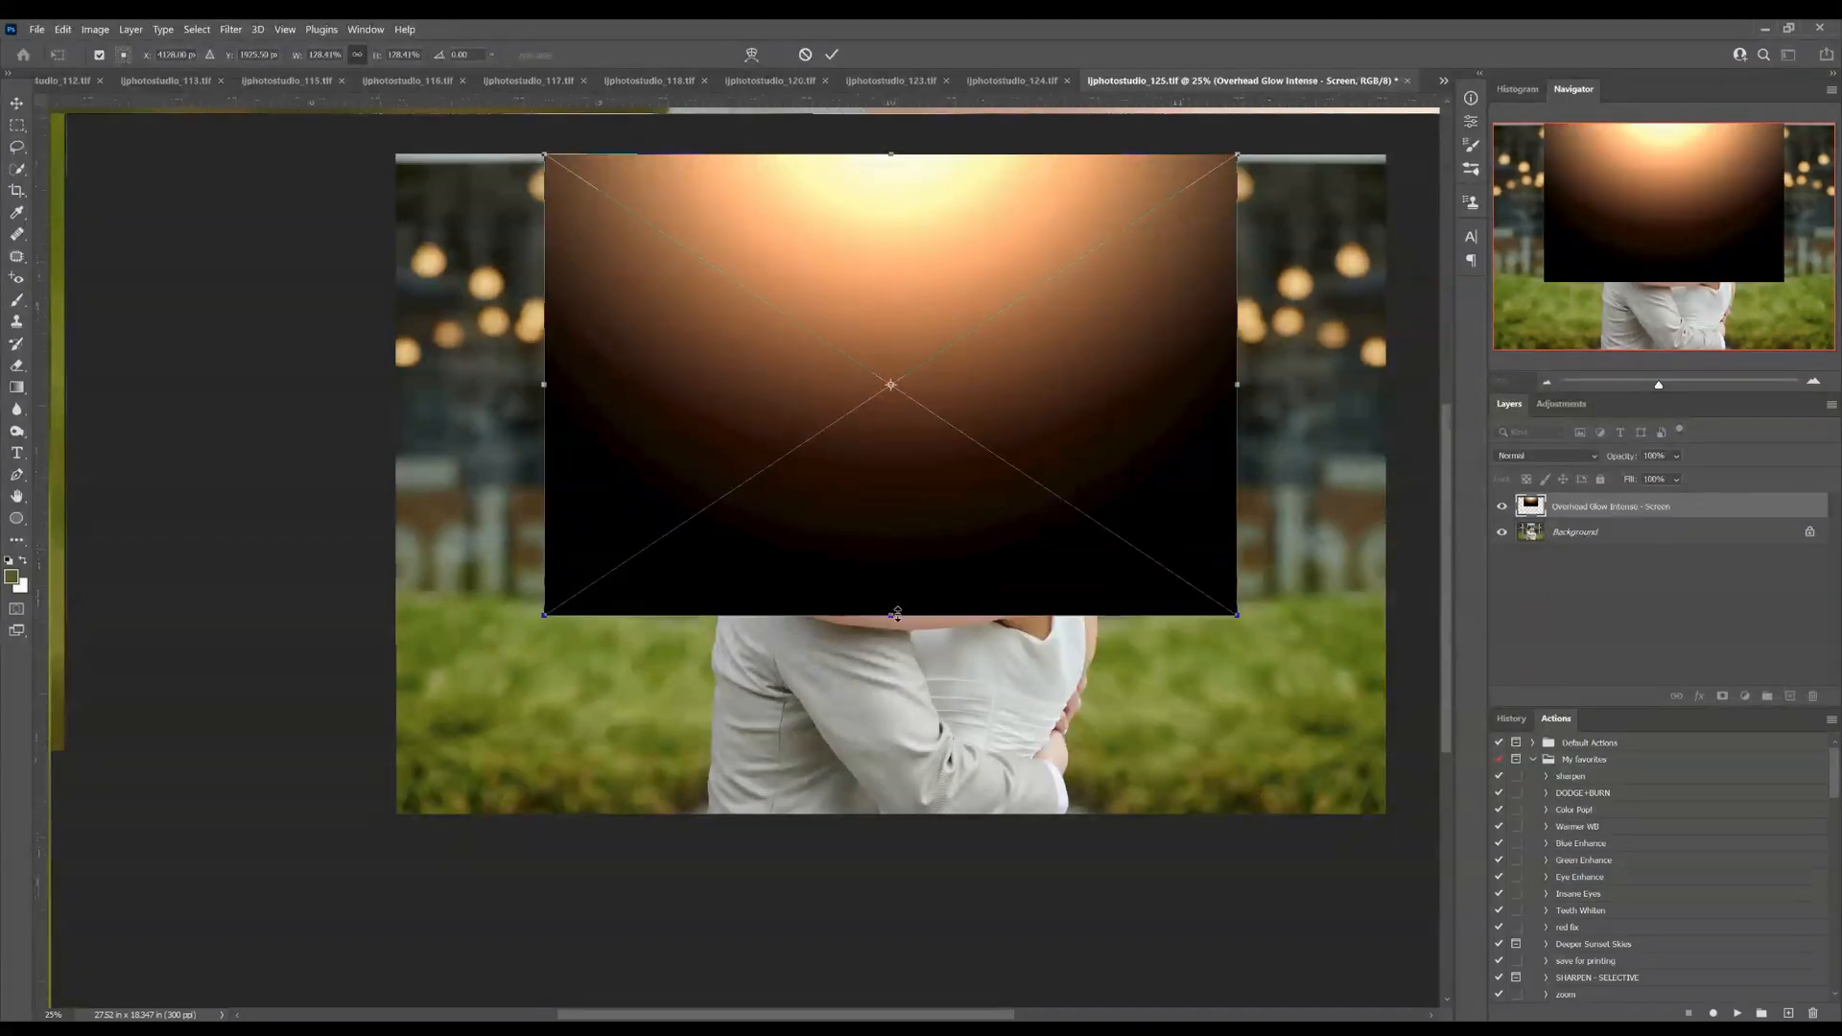
pyautogui.press('Return')
# Desaturate the orange glow overlay to a neutral white with a Hue/Saturation adjustment
pyautogui.press('b')
pyautogui.hotkey('ctrl', 'u')
pyautogui.moveTo(875, 400); pyautogui.dragTo(888, 441)
pyautogui.press('Return')
# Set the glow layer's blend mode to Screen and its opacity to 58%
pyautogui.click(1546, 457)
pyautogui.click(1527, 613)
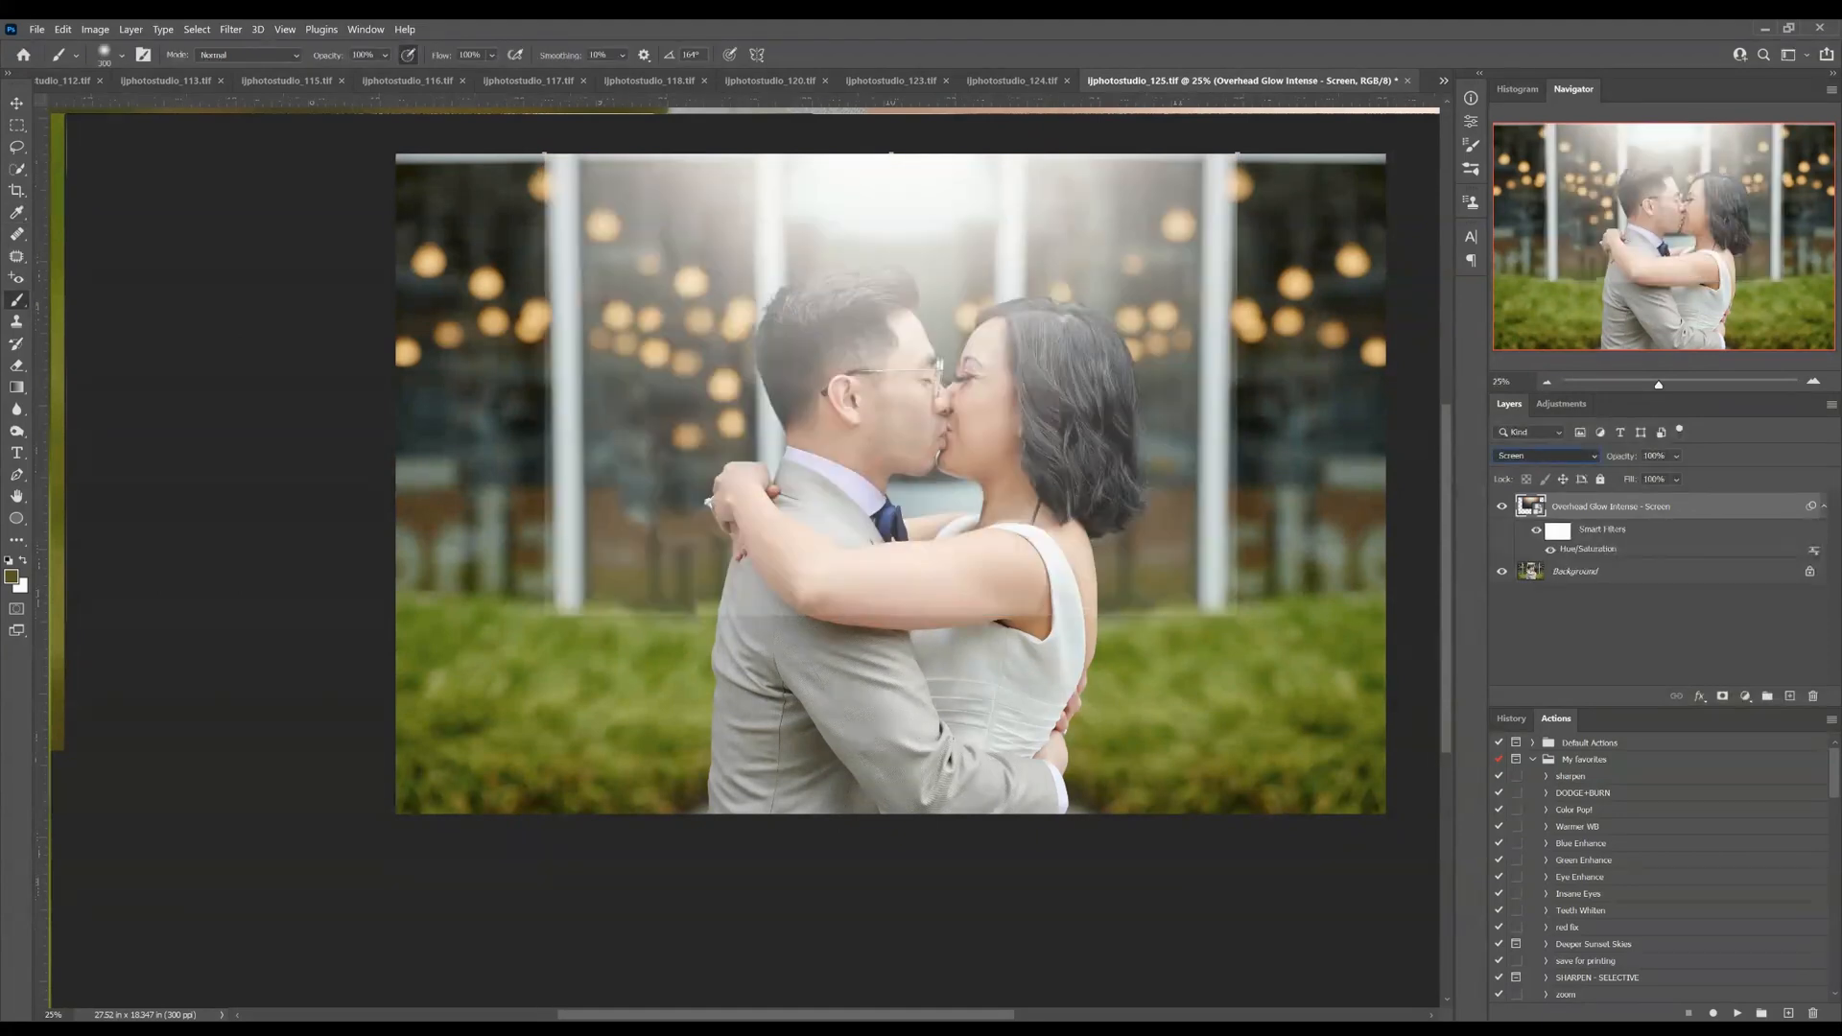
pyautogui.moveTo(1626, 461); pyautogui.dragTo(1570, 476)
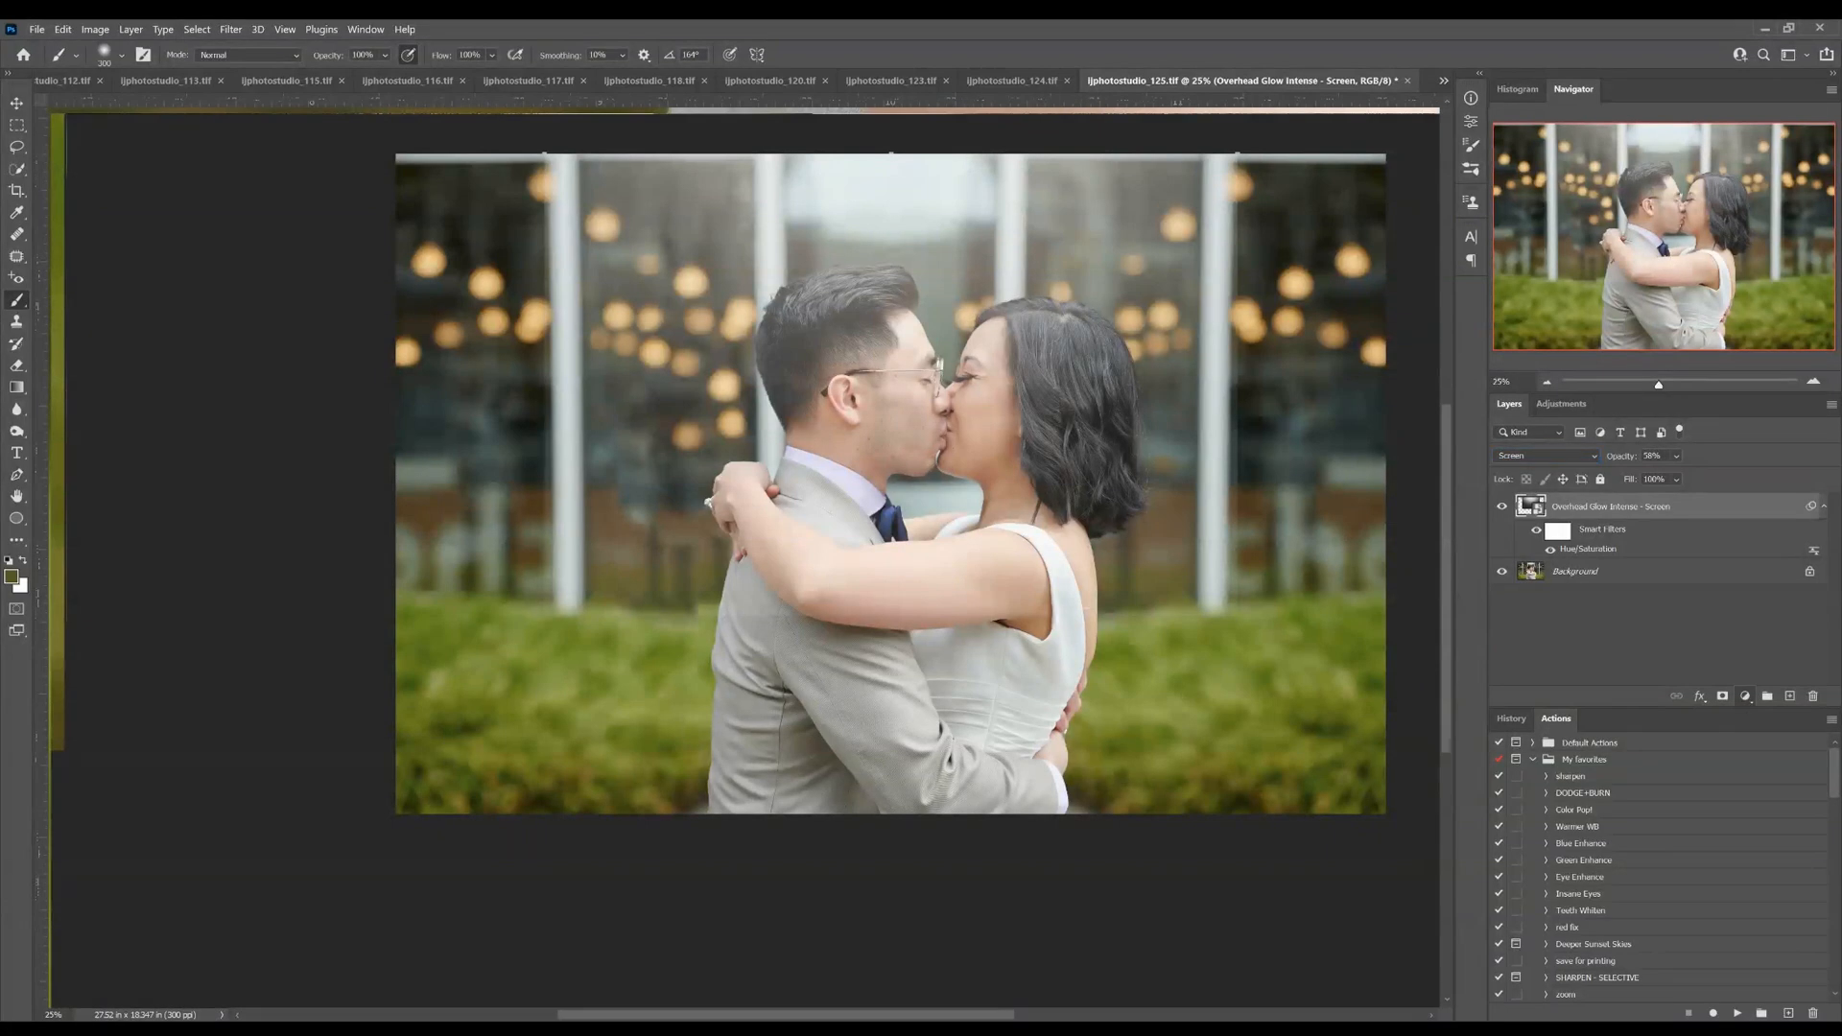
# Try a Levels adjustment layer above the glow with the white input level at 227, and delete it
pyautogui.click(1775, 779)
pyautogui.moveTo(1295, 268)
pyautogui.mouseDown()
pyautogui.moveTo(1311, 272)
pyautogui.moveTo(1294, 271)
pyautogui.mouseUp()
pyautogui.moveTo(1431, 268); pyautogui.dragTo(1418, 270)
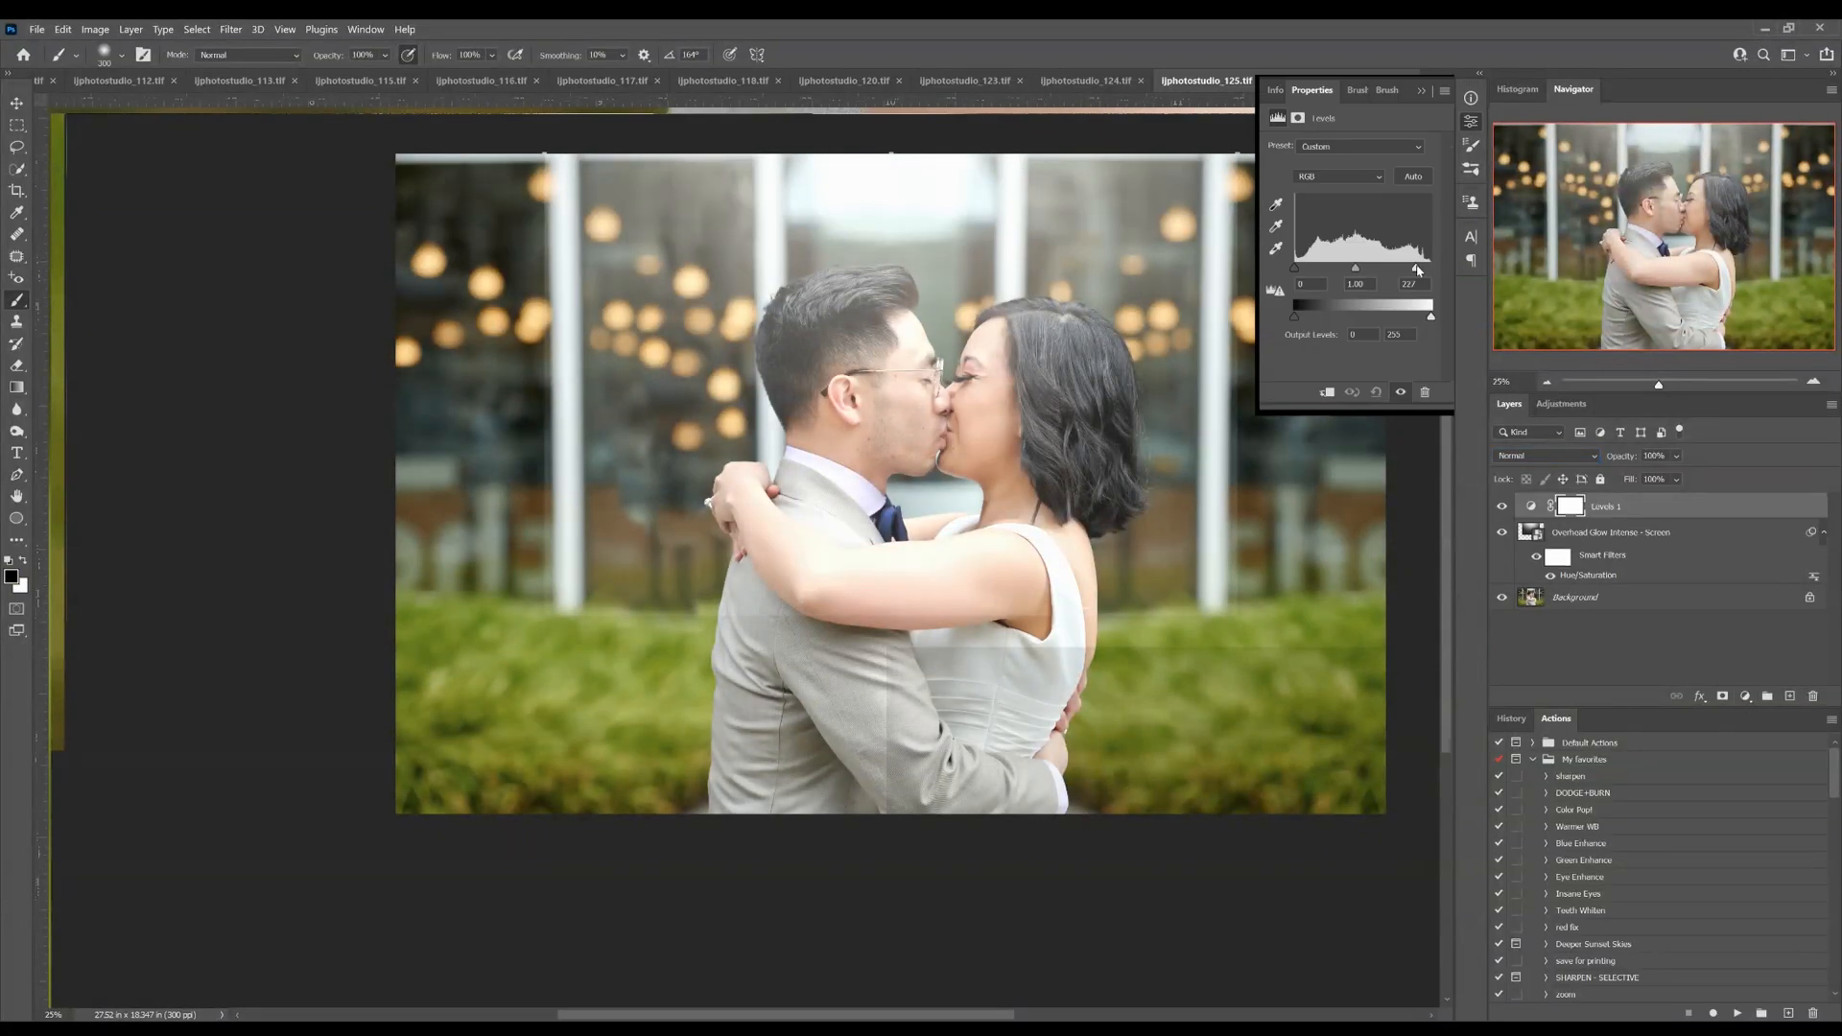
pyautogui.moveTo(1651, 509); pyautogui.dragTo(1812, 697)
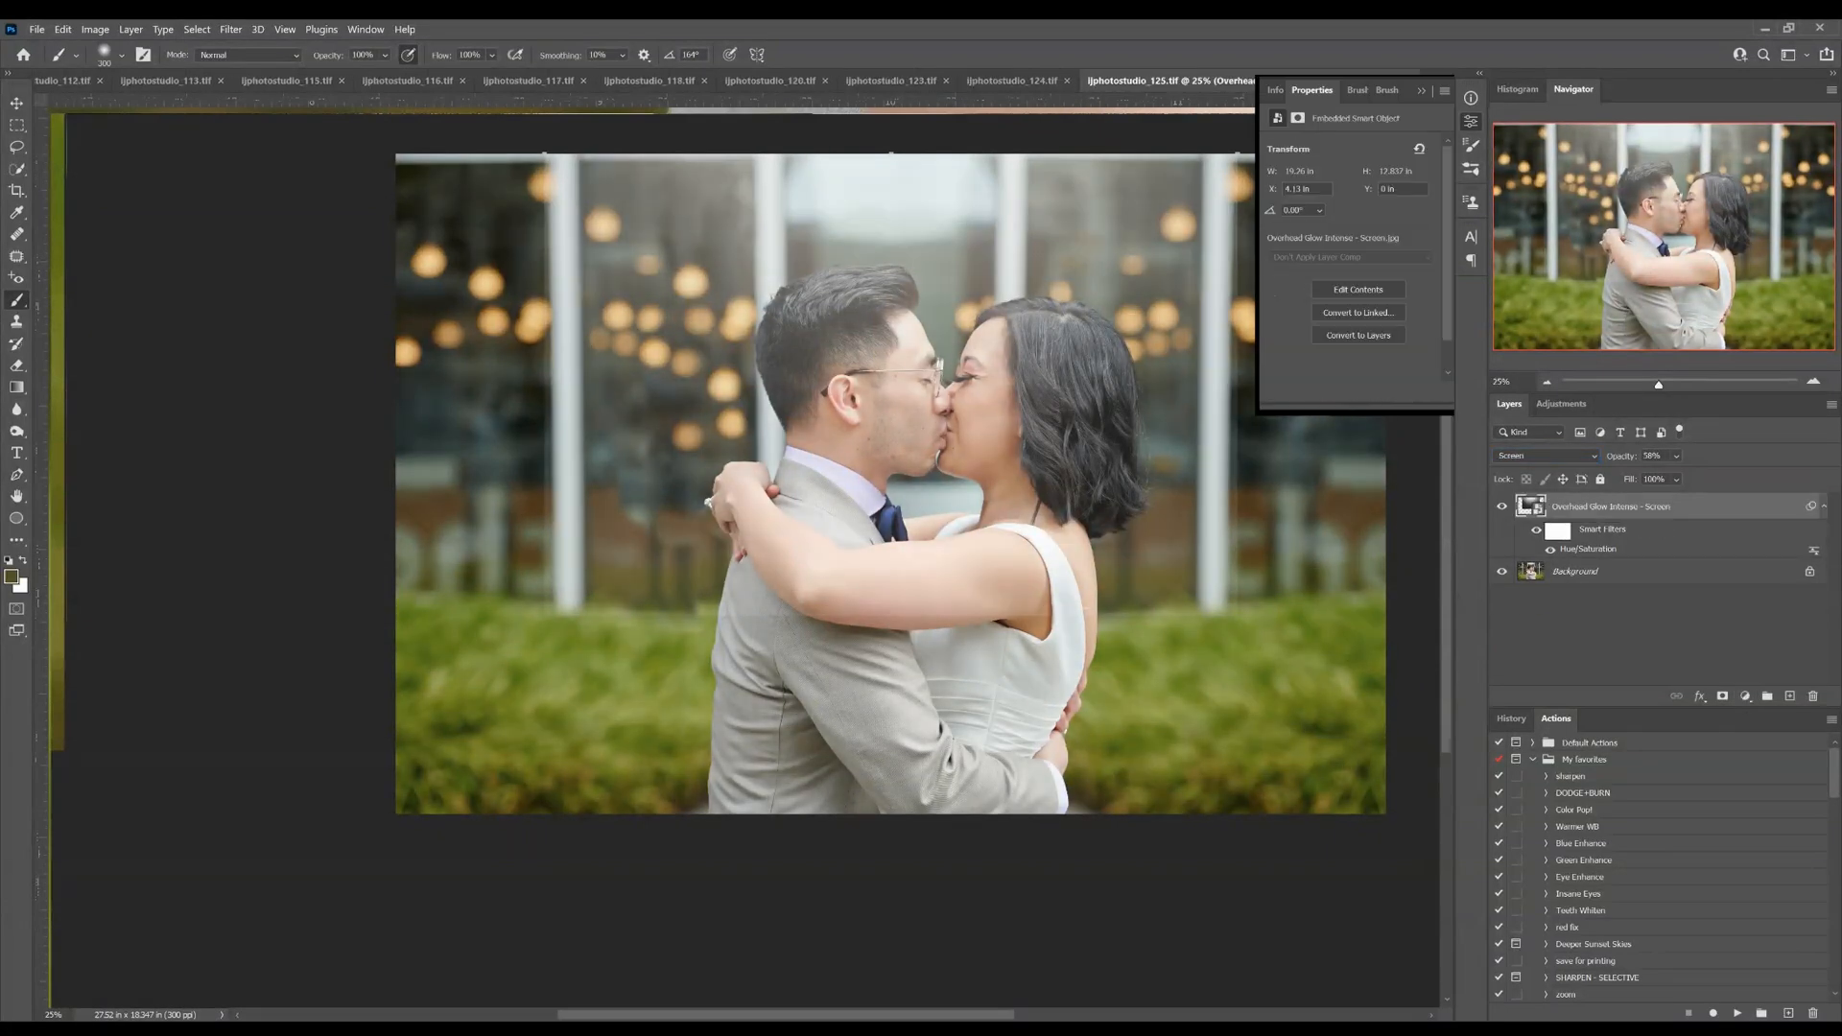
# Lower the glow layer's opacity, apply Levels to it with input black 37 and white 215, and compare the photo without it
pyautogui.moveTo(1622, 457); pyautogui.dragTo(1595, 473)
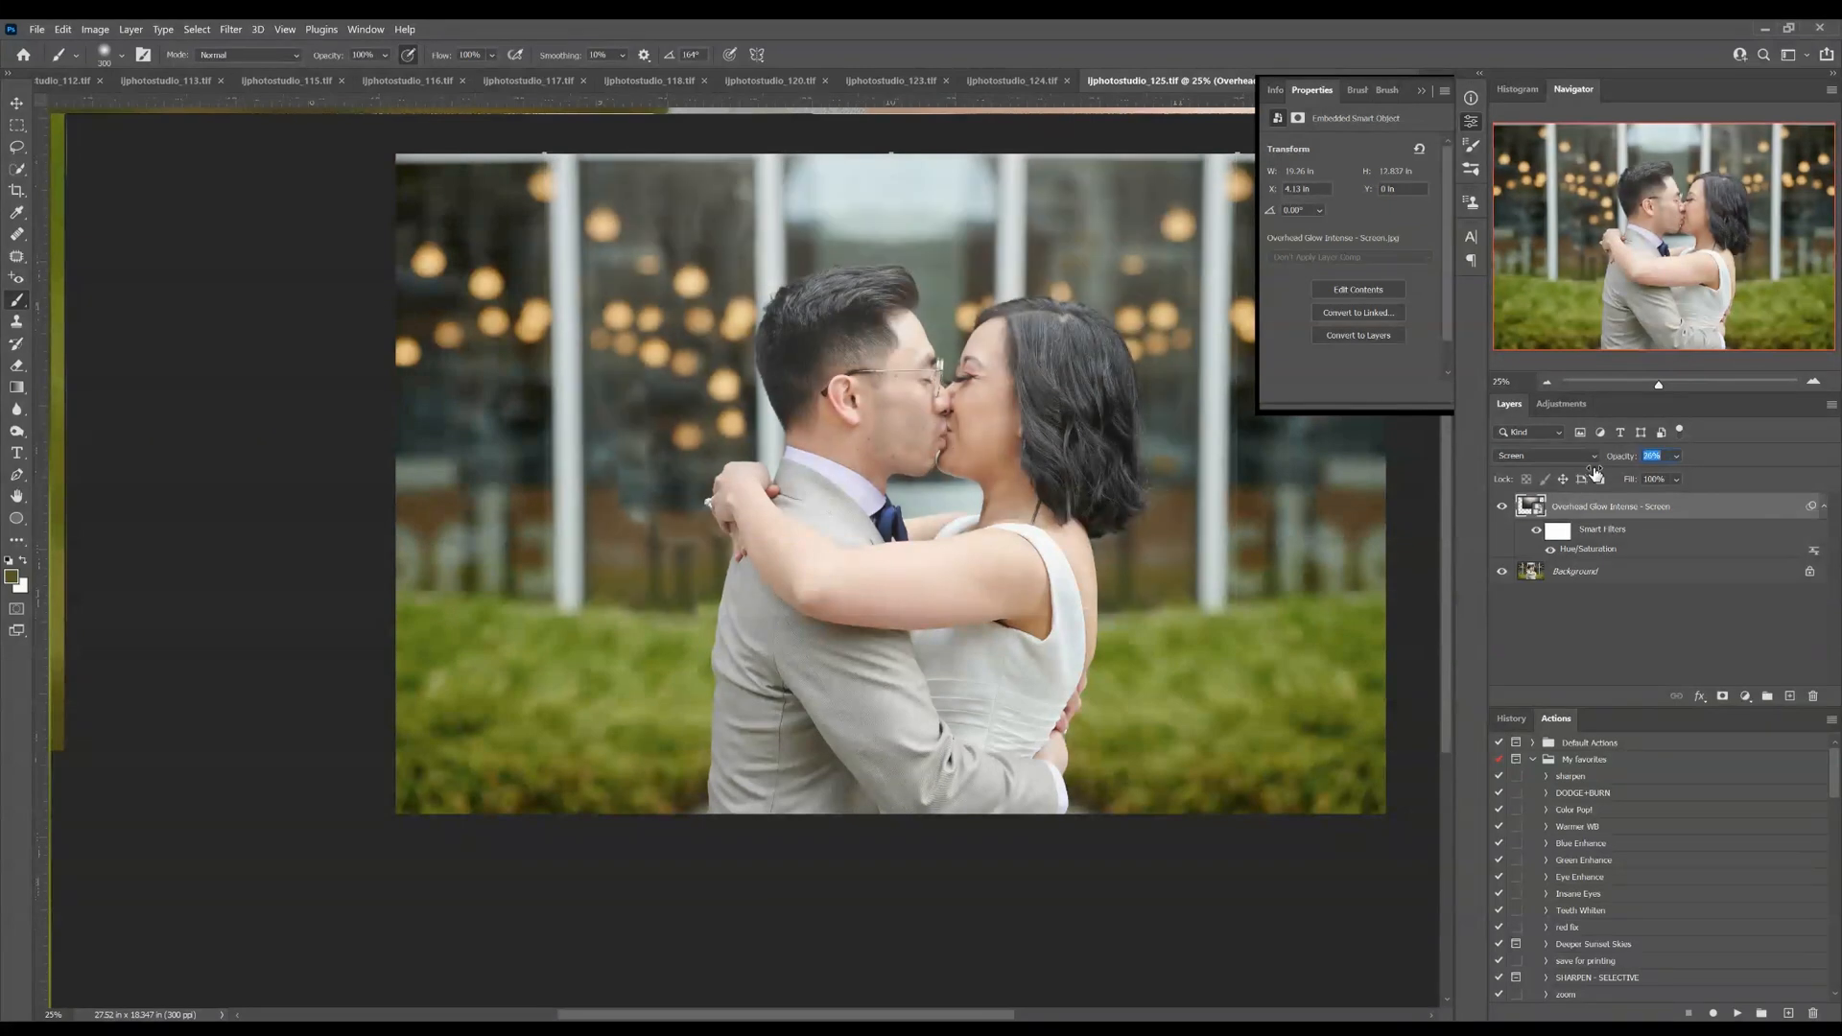
pyautogui.hotkey('ctrl', 'l')
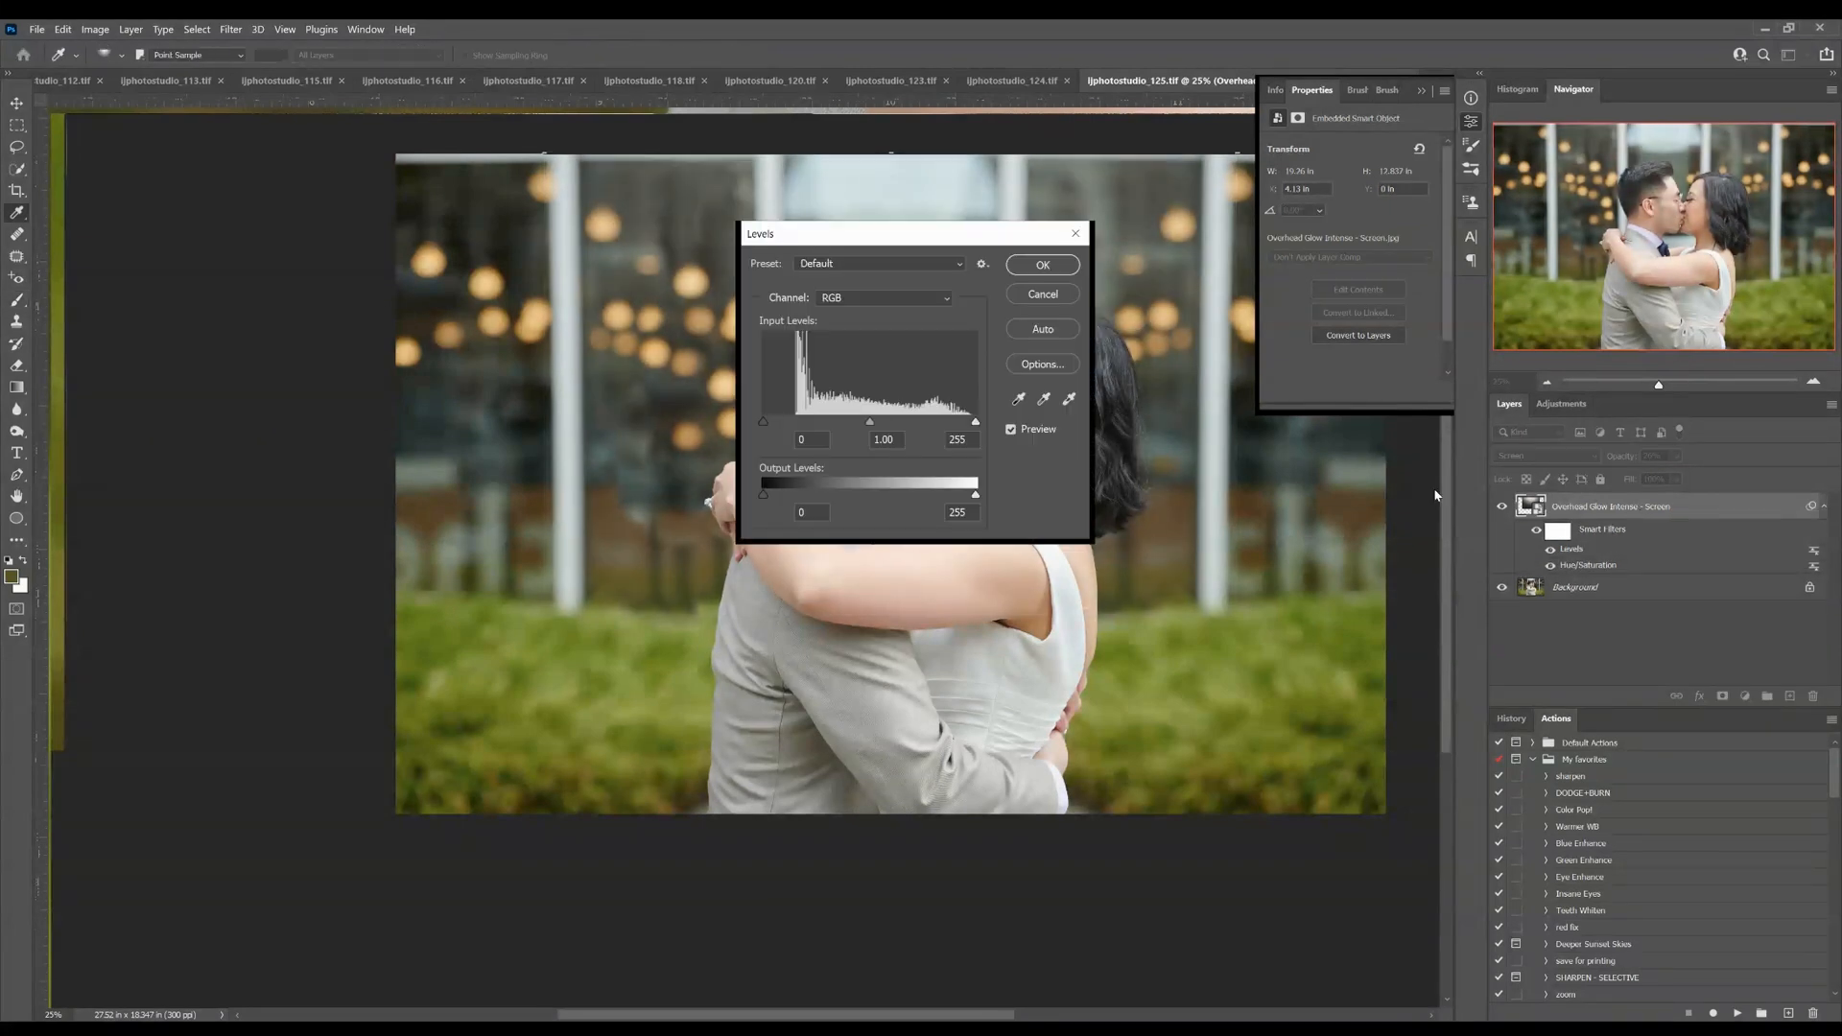
pyautogui.moveTo(970, 422); pyautogui.dragTo(962, 423)
pyautogui.moveTo(927, 241); pyautogui.dragTo(506, 408)
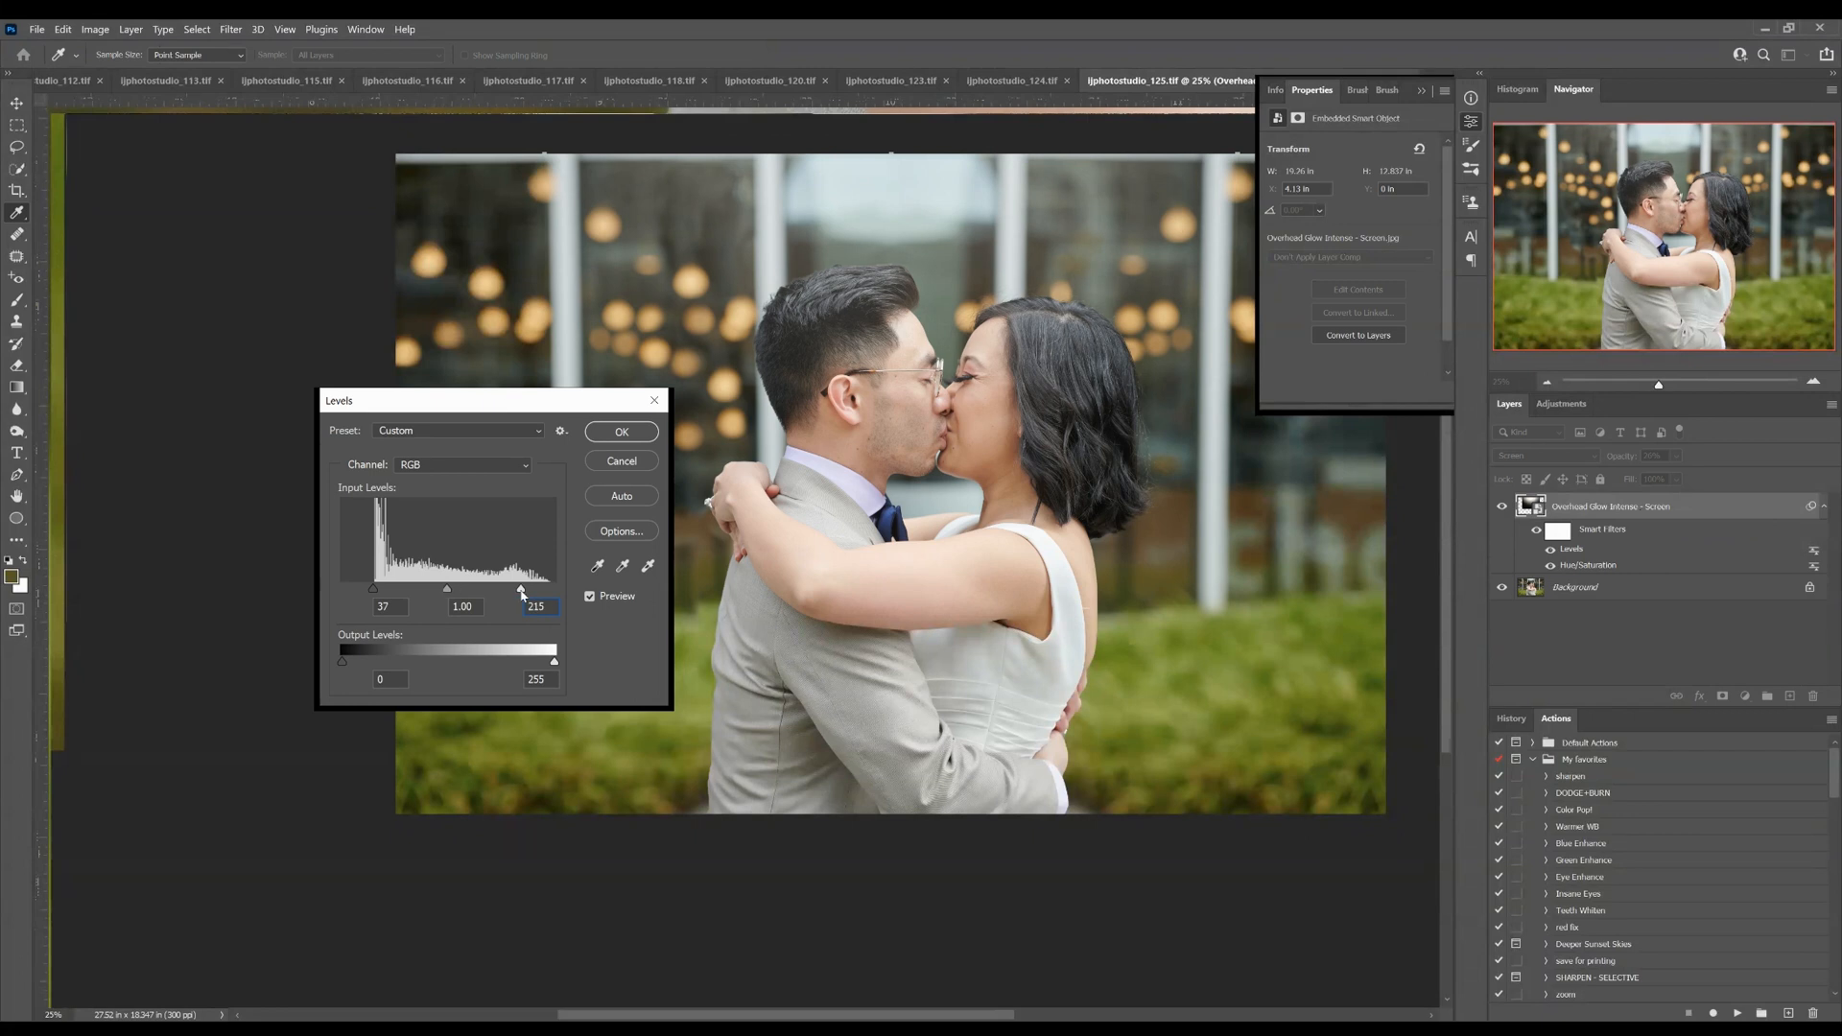
pyautogui.click(441, 589)
pyautogui.press('Return')
pyautogui.press('b')
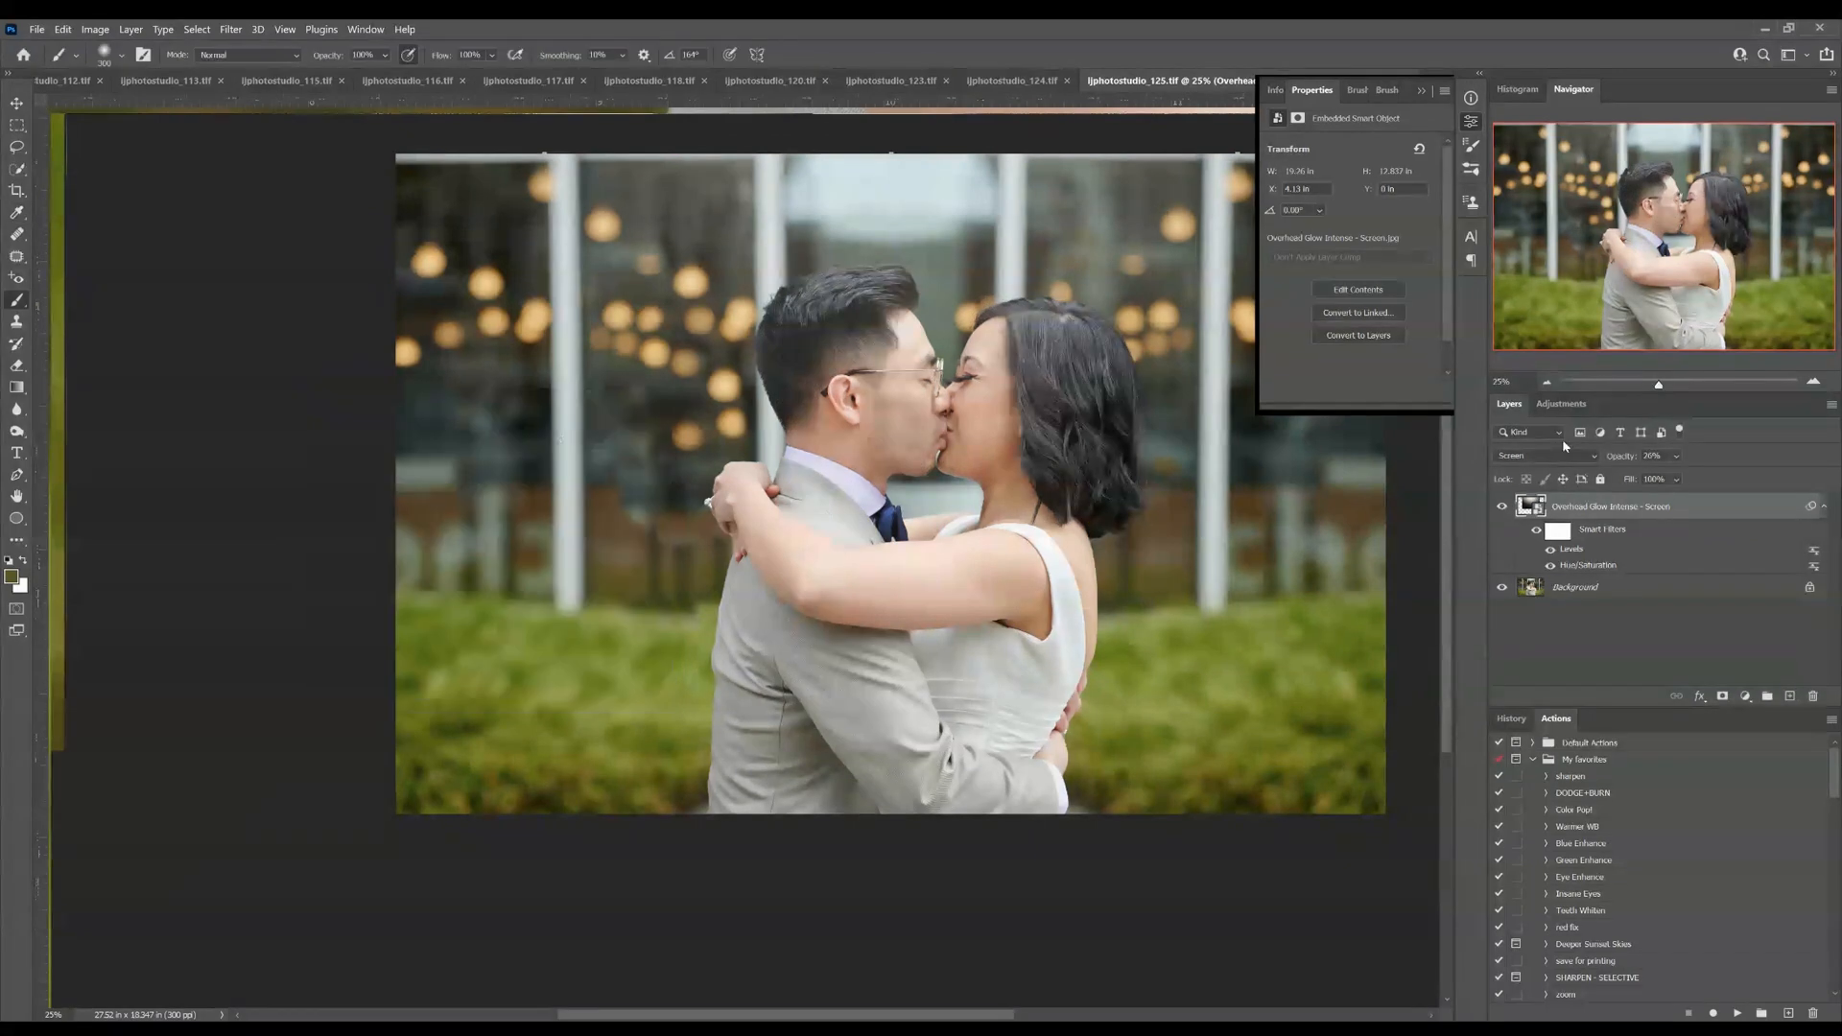
pyautogui.click(1503, 506)
pyautogui.click(1503, 507)
pyautogui.click(1421, 90)
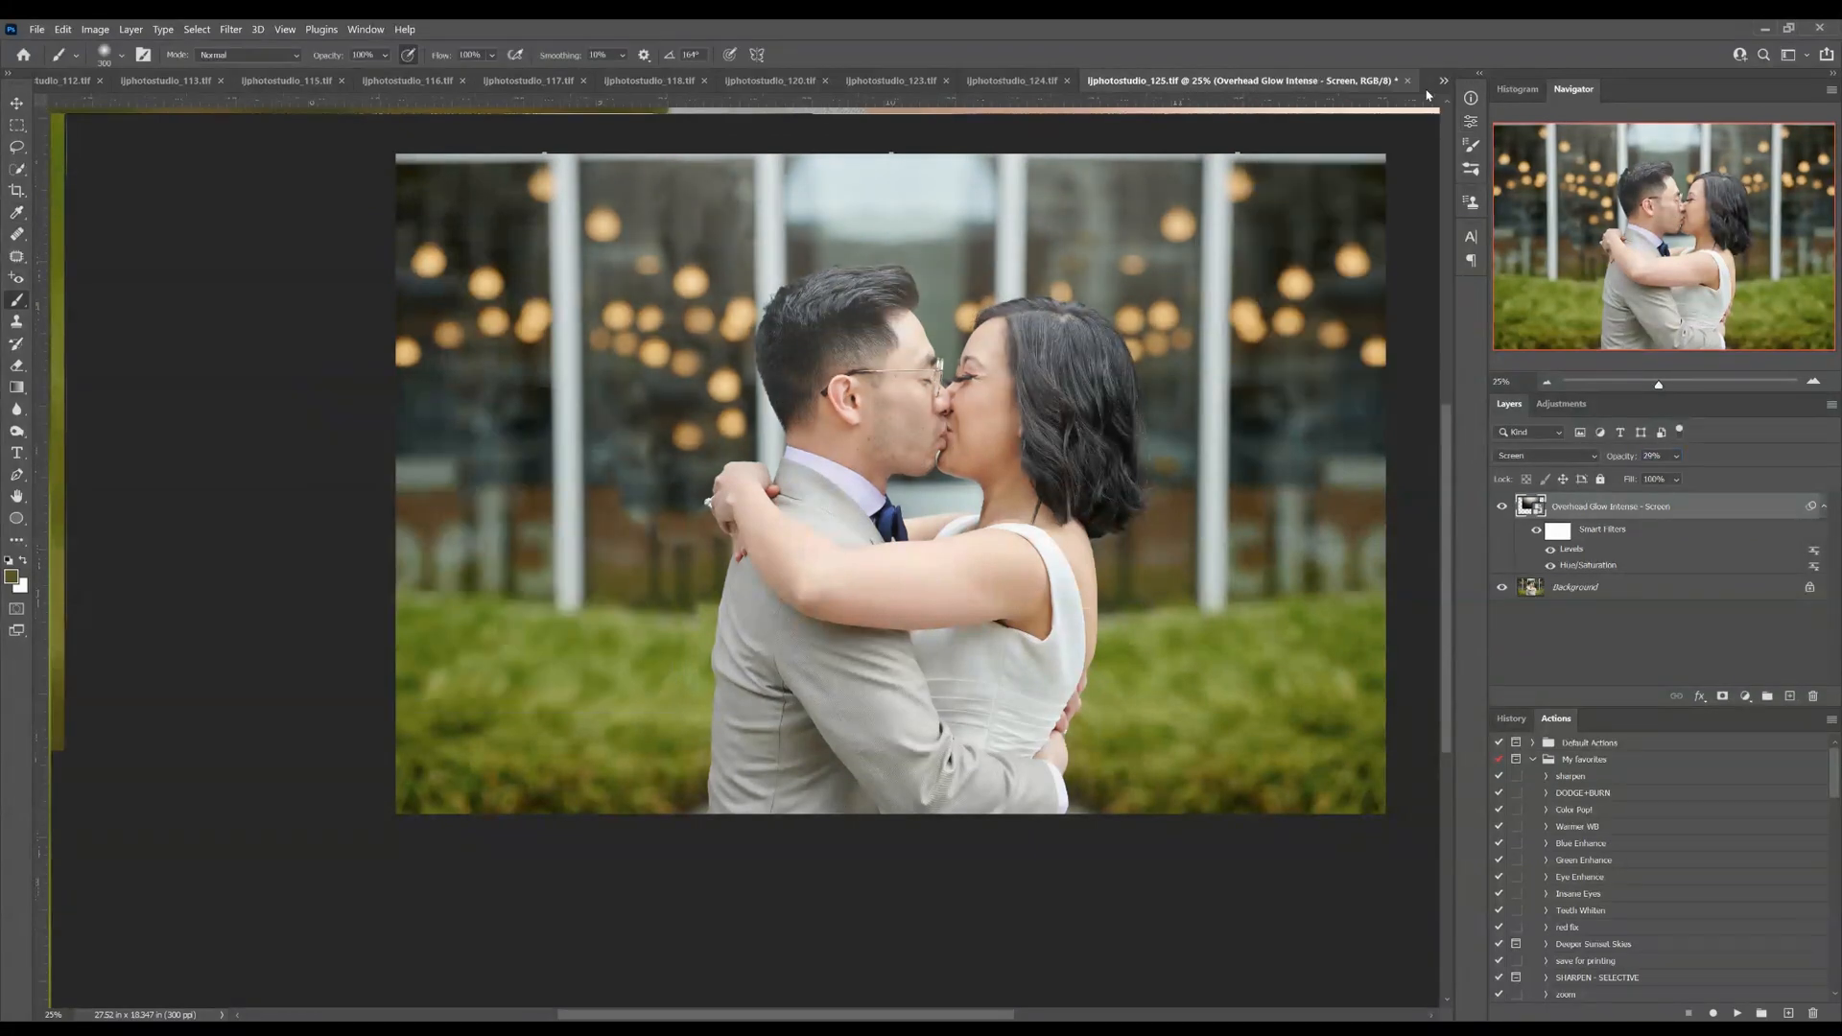
# Add a layer mask to the glow overlay and paint out the glow over the groom's head and the bride's upper hair
pyautogui.click(1614, 589)
pyautogui.click(1503, 507)
pyautogui.click(1503, 507)
pyautogui.click(1624, 506)
pyautogui.moveTo(1623, 457); pyautogui.dragTo(1608, 465)
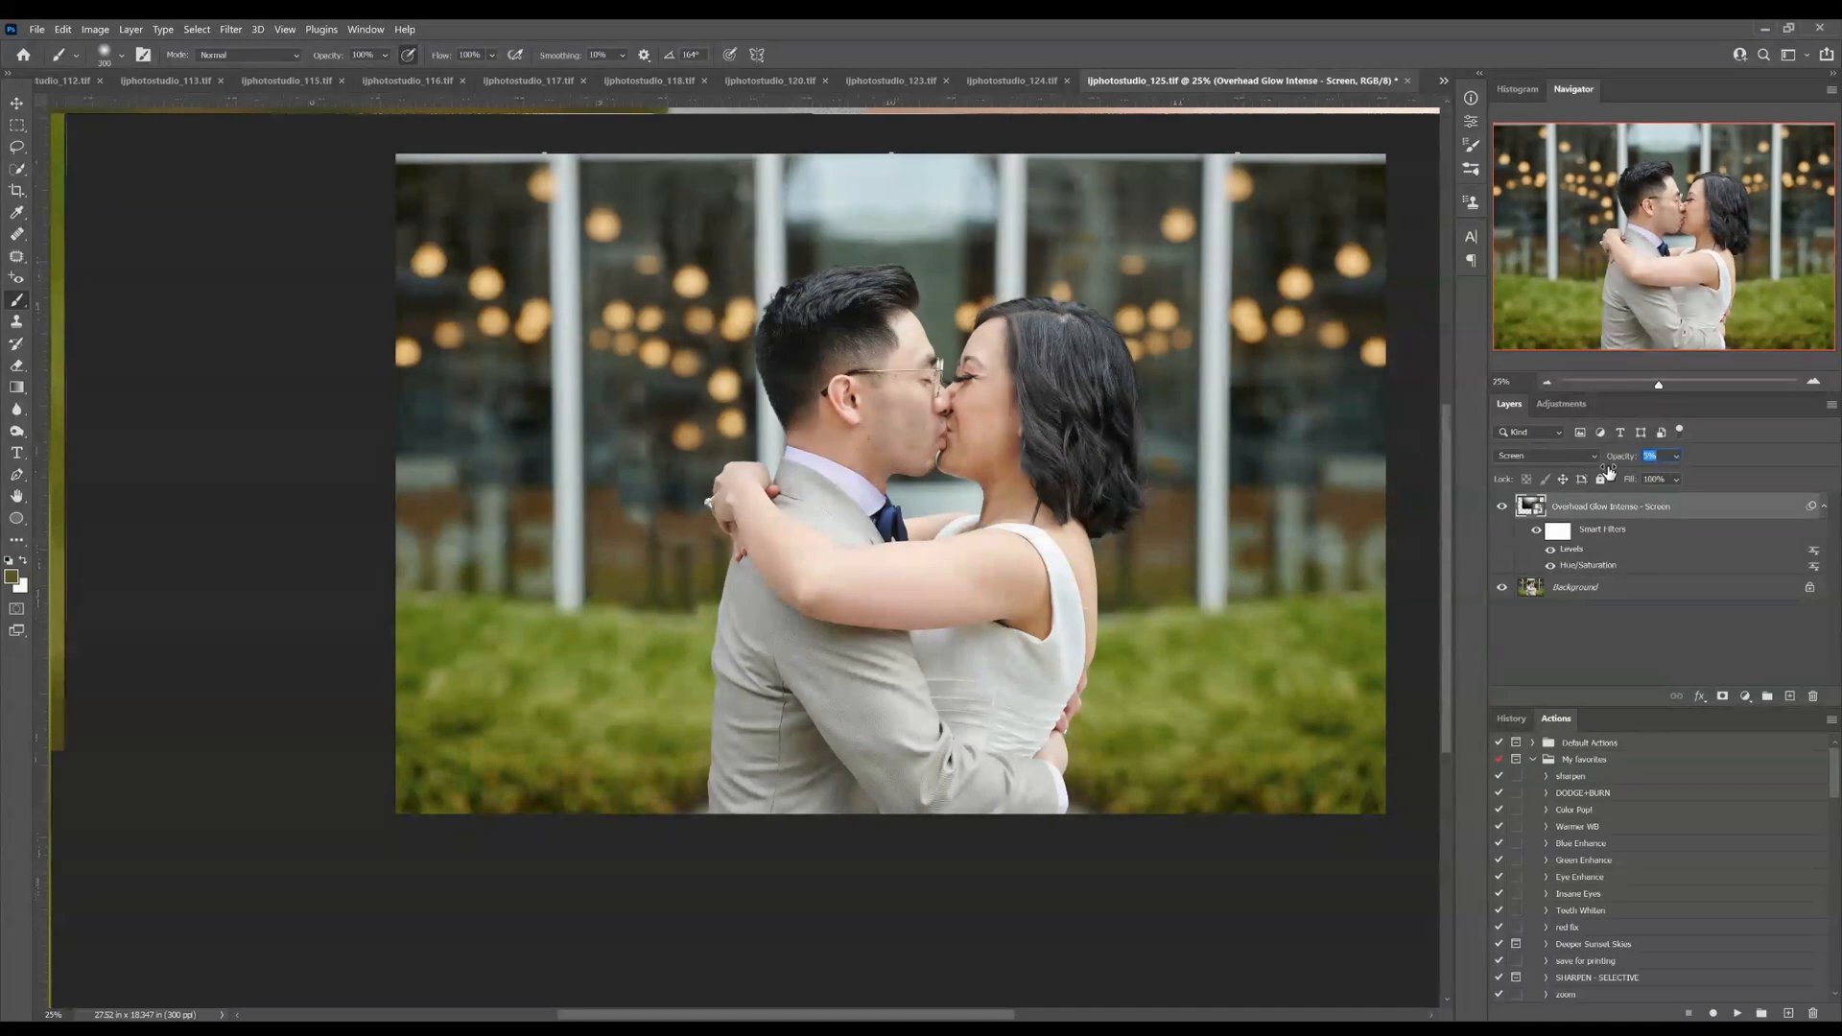
pyautogui.click(1723, 698)
pyautogui.moveTo(844, 317)
pyautogui.mouseDown()
pyautogui.moveTo(869, 301)
pyautogui.moveTo(897, 322)
pyautogui.mouseUp()
pyautogui.moveTo(1019, 332); pyautogui.dragTo(1039, 374)
pyautogui.moveTo(819, 307); pyautogui.dragTo(782, 350)
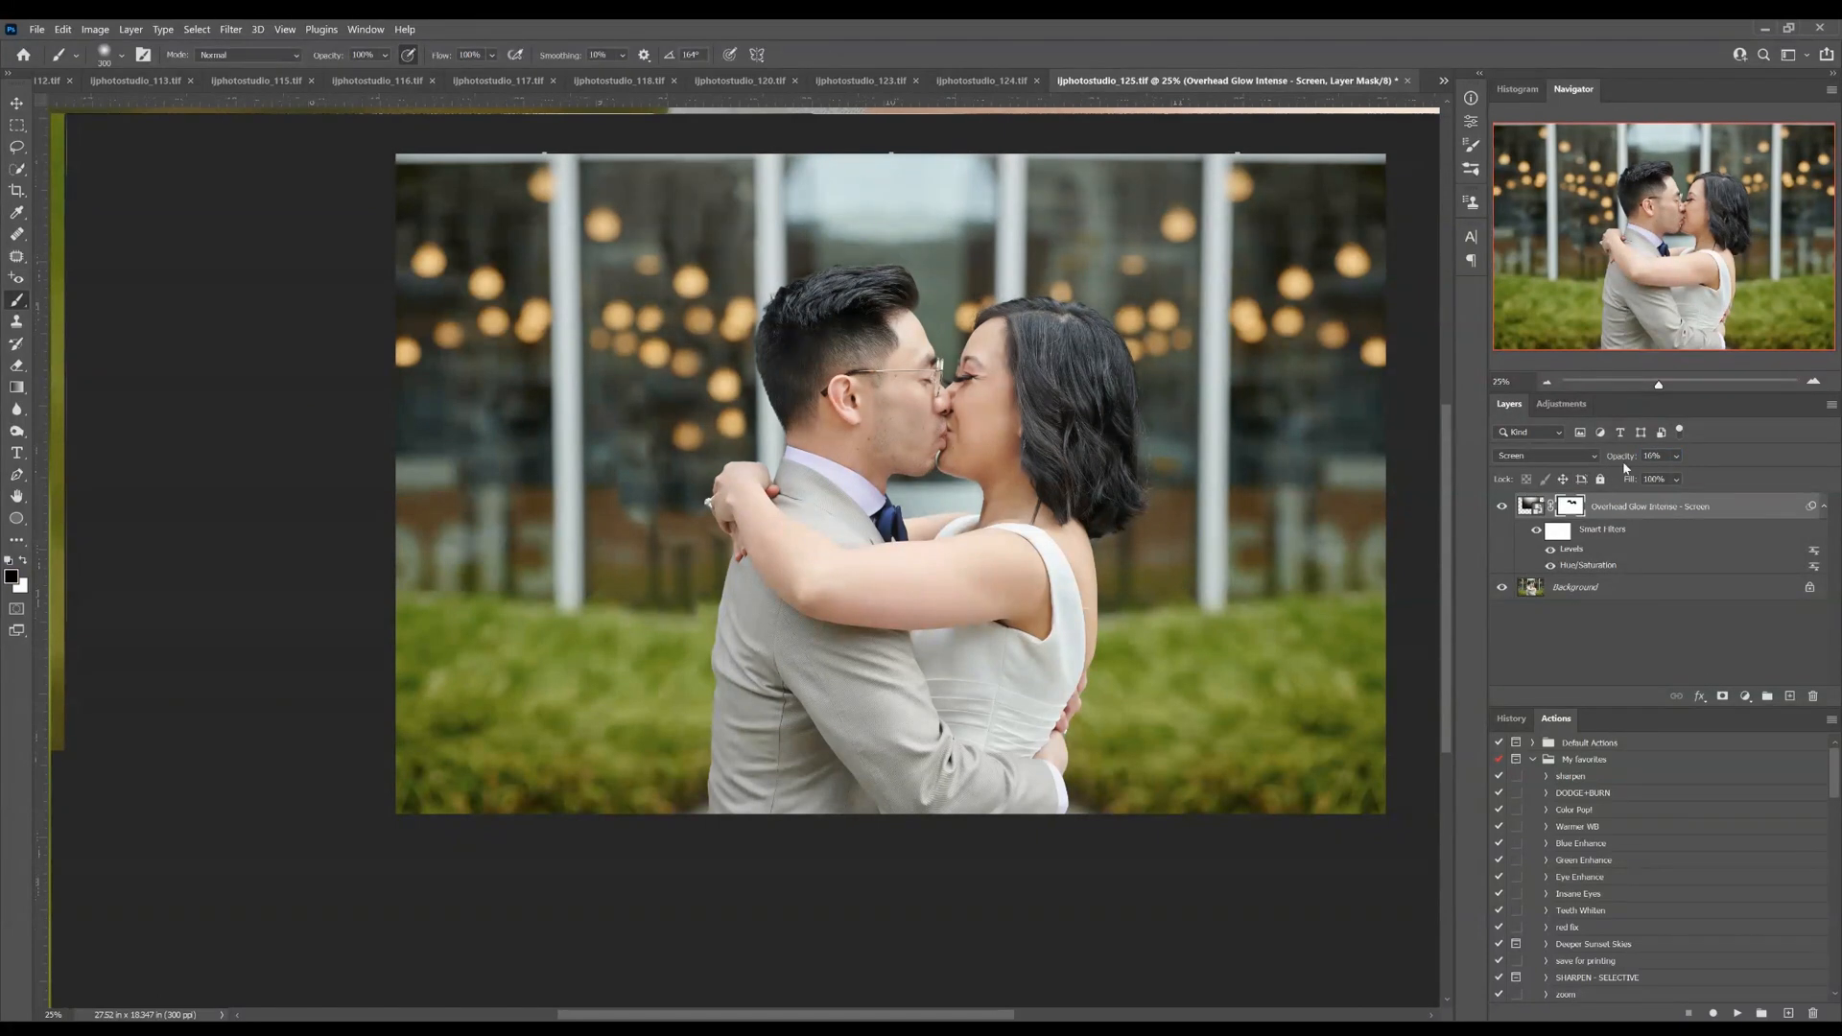
# Raise the glow layer's opacity to 46% and extend its mask over the bride's face and hair with a larger brush
pyautogui.moveTo(1623, 457); pyautogui.dragTo(1636, 464)
pyautogui.press(']')
pyautogui.press(']')
pyautogui.press(']')
pyautogui.press(']')
pyautogui.press('\\')
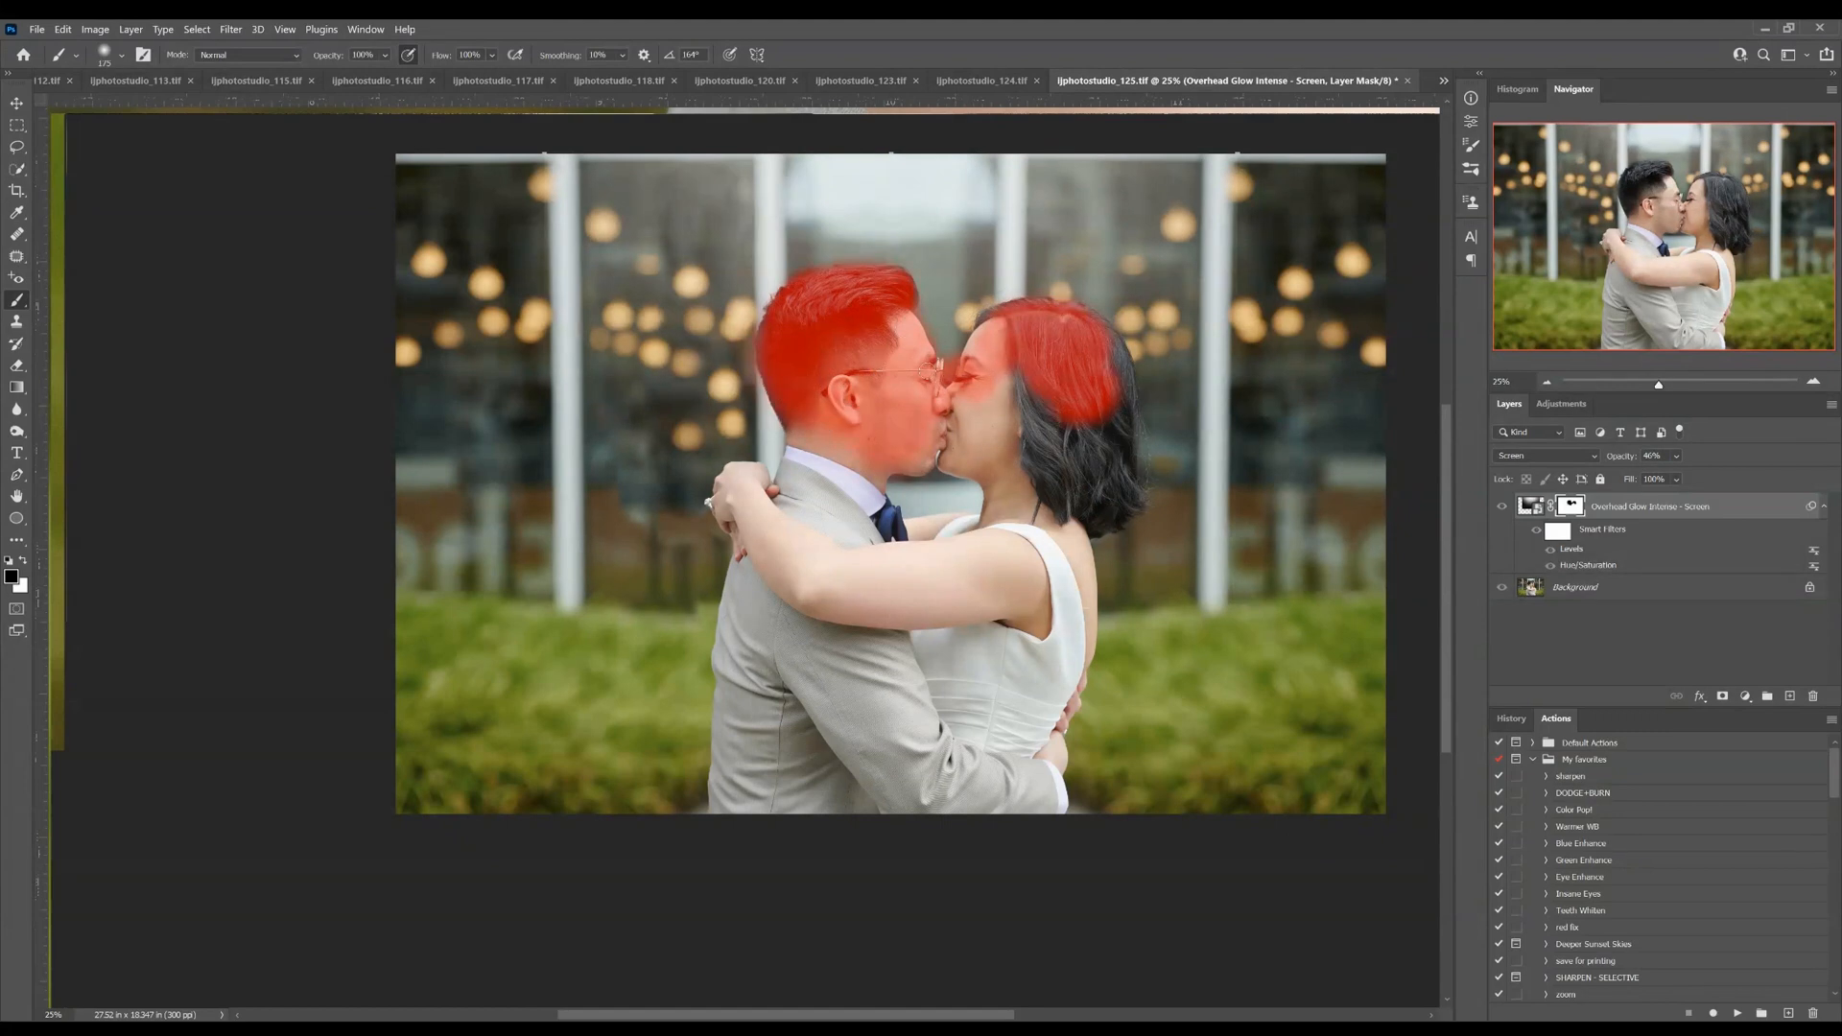
pyautogui.moveTo(1017, 379)
pyautogui.mouseDown()
pyautogui.moveTo(1002, 391)
pyautogui.moveTo(1074, 451)
pyautogui.moveTo(1046, 485)
pyautogui.mouseUp()
pyautogui.press(']')
pyautogui.press(']')
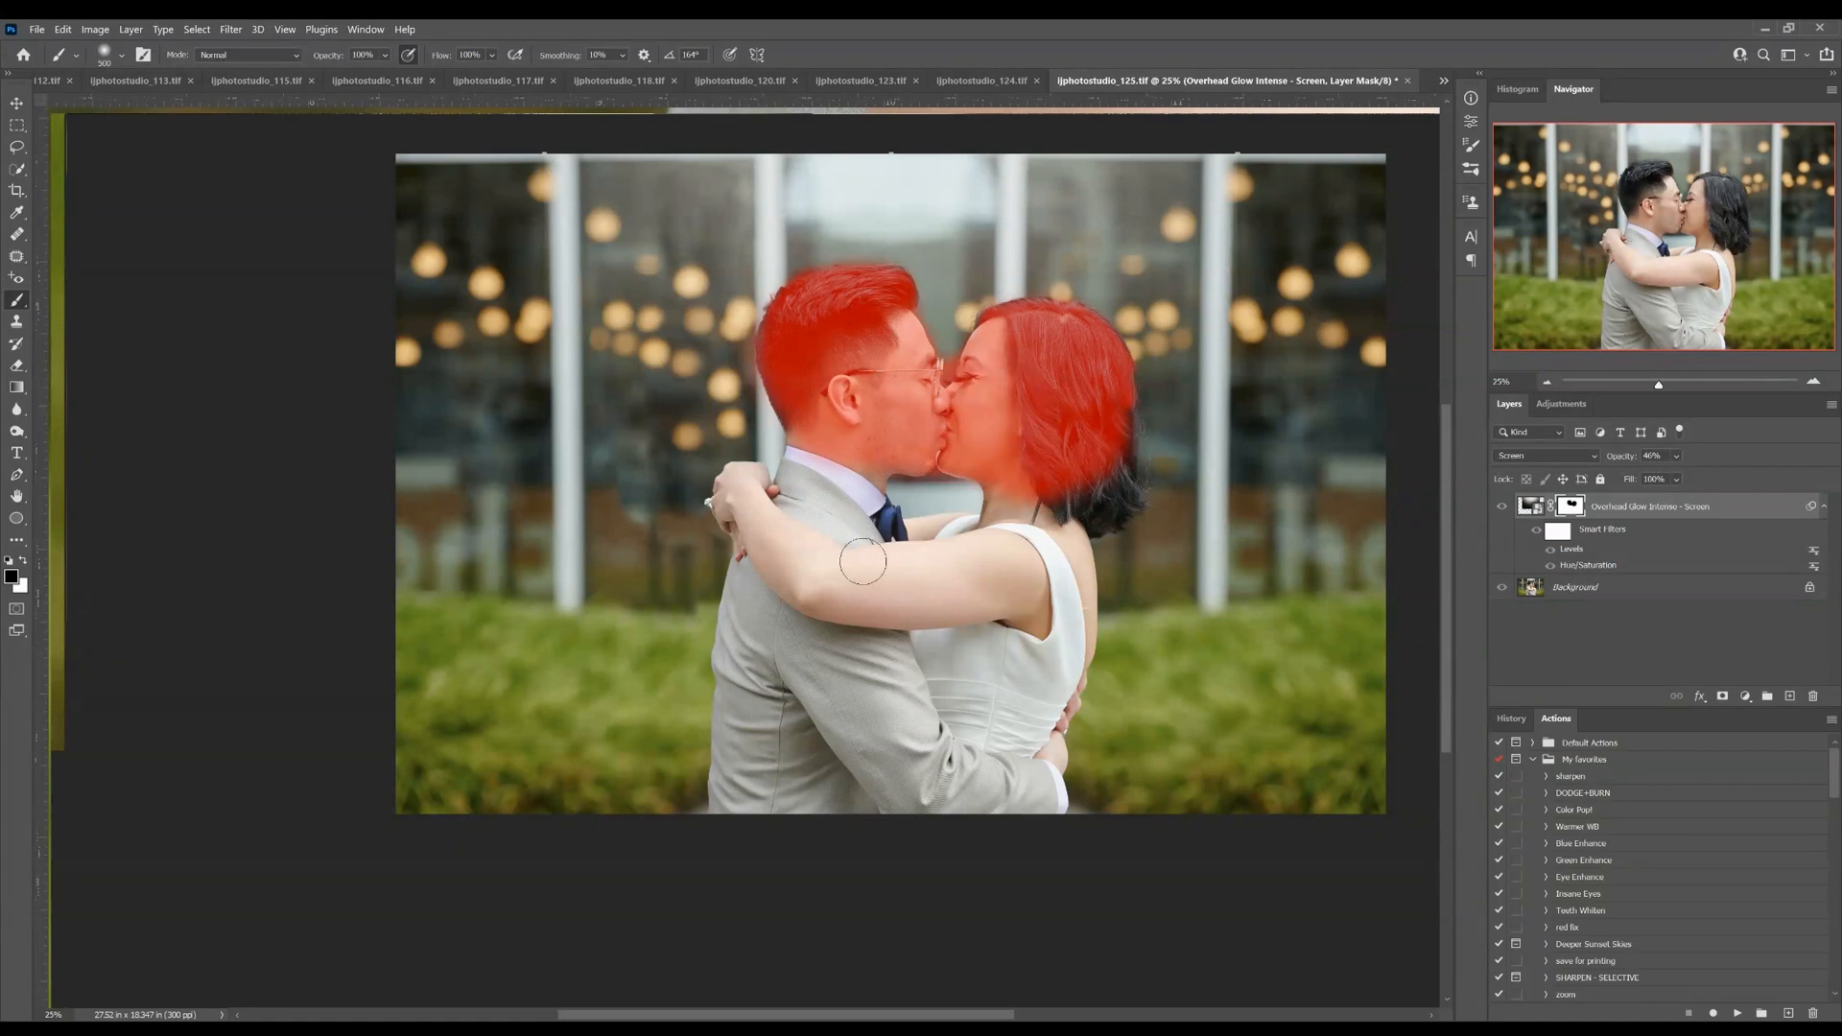
# Compare the photo with and without the masked glow and merge the glow layer into the Background
pyautogui.press('\\')
pyautogui.click(1503, 504)
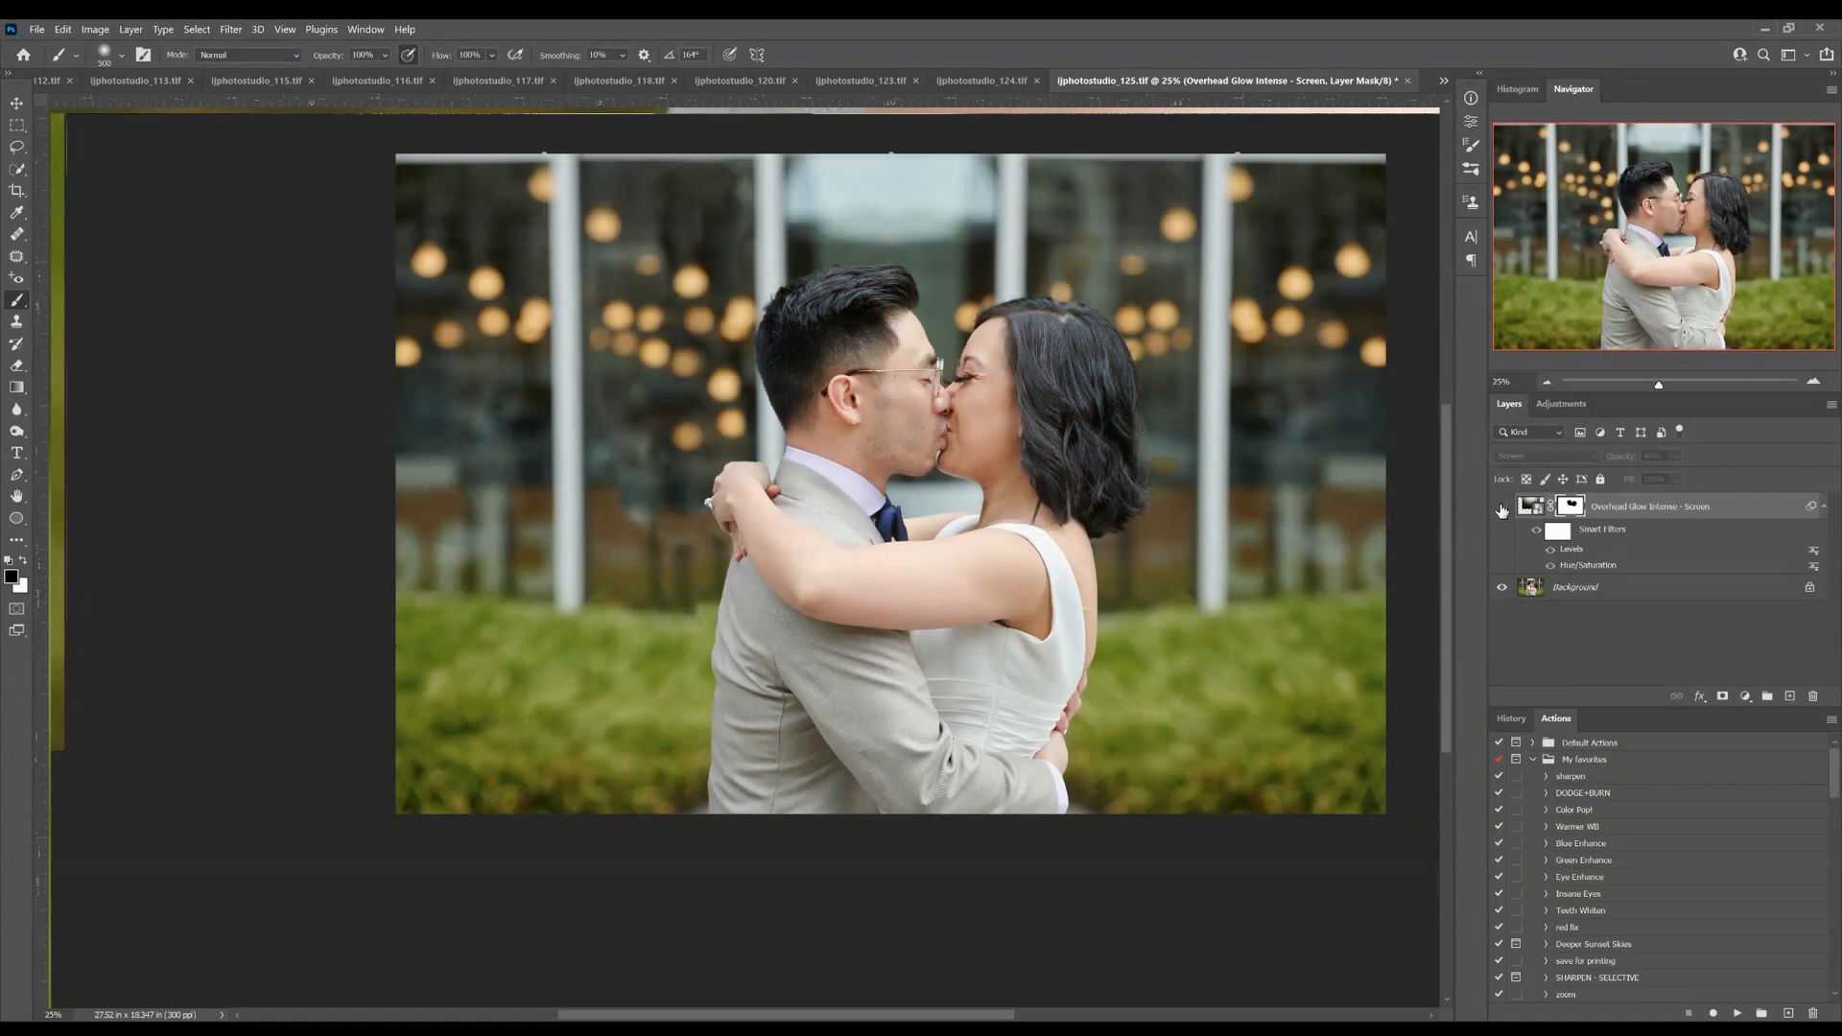
pyautogui.click(1502, 505)
pyautogui.click(1504, 507)
pyautogui.click(1505, 515)
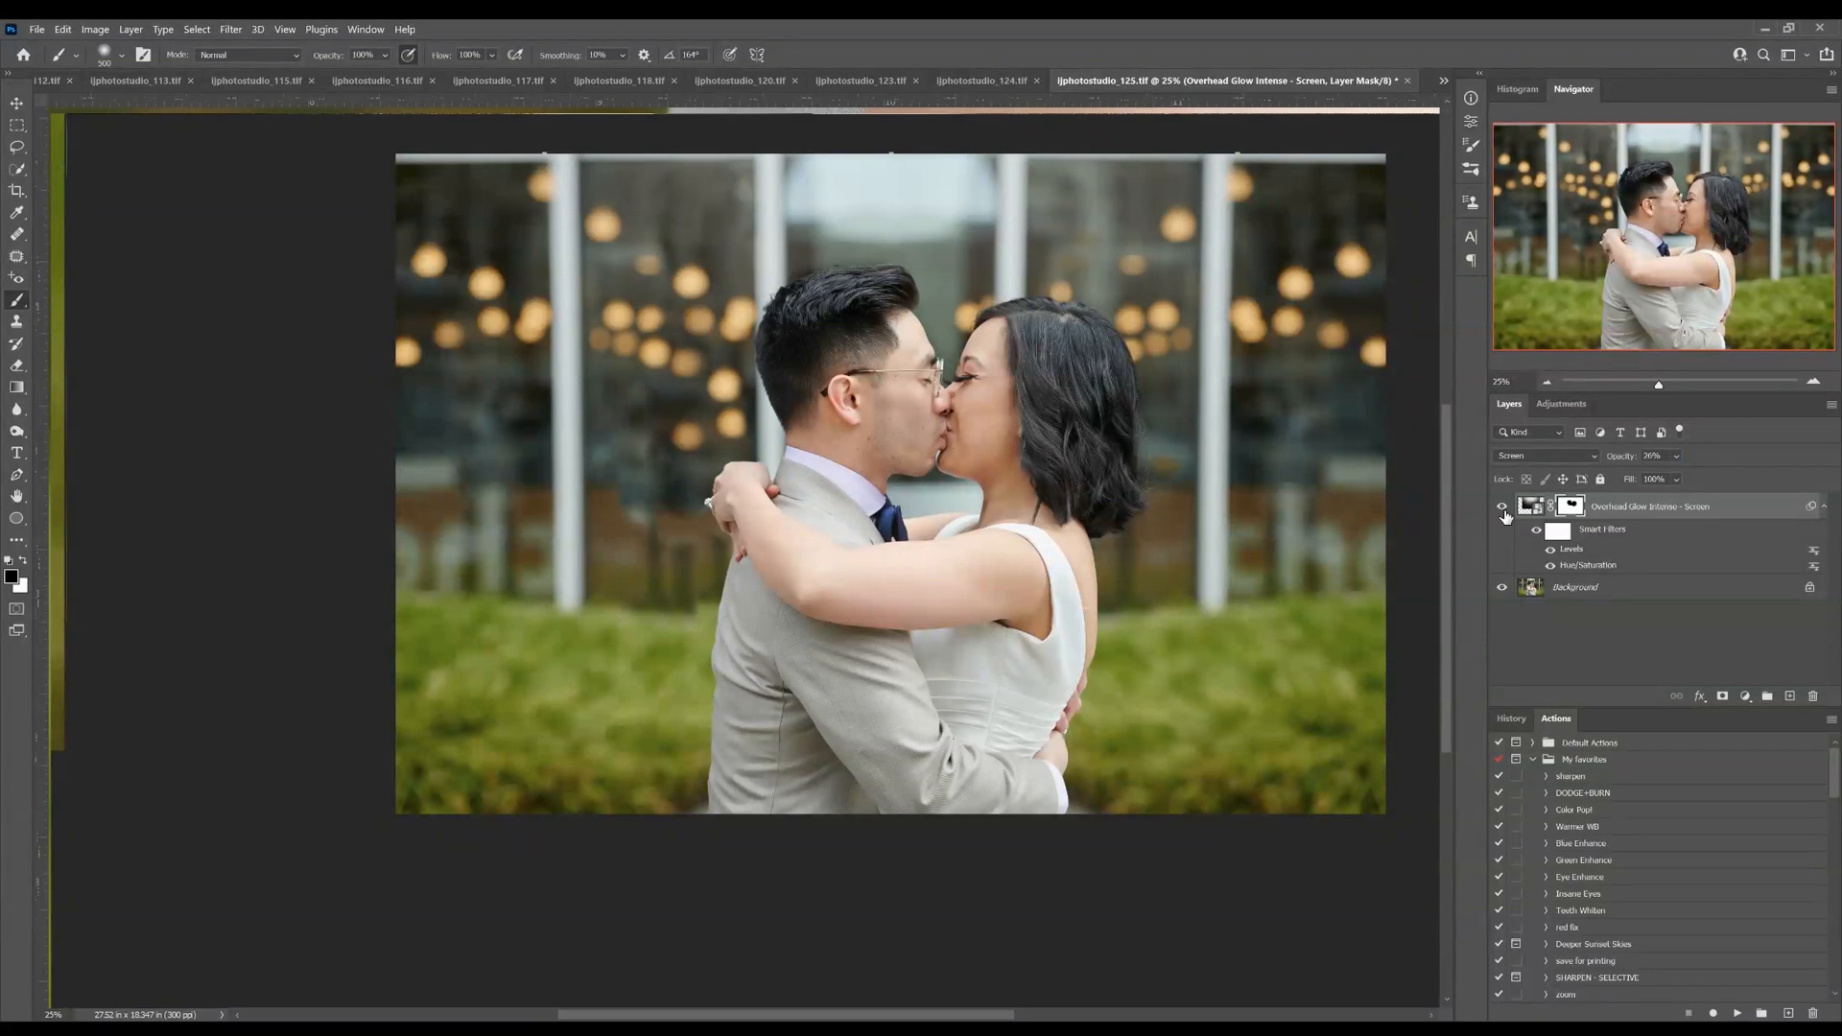
pyautogui.hotkey('ctrl', 'e')
# Run the DODGE+BURN action and paint white on the BURN mask with a very large brush to darken the photo's lower edge
pyautogui.keyDown('ctrl'); pyautogui.doubleClick(1604, 794); pyautogui.keyUp('ctrl')
pyautogui.click(1571, 538)
pyautogui.press(']')
pyautogui.press(']')
pyautogui.press(']')
pyautogui.press(']')
pyautogui.press(']')
pyautogui.press(']')
pyautogui.press(']')
pyautogui.press(']')
pyautogui.press(']')
pyautogui.press(']')
pyautogui.press(']')
pyautogui.press(']')
pyautogui.press(']')
pyautogui.press(']')
pyautogui.press(']')
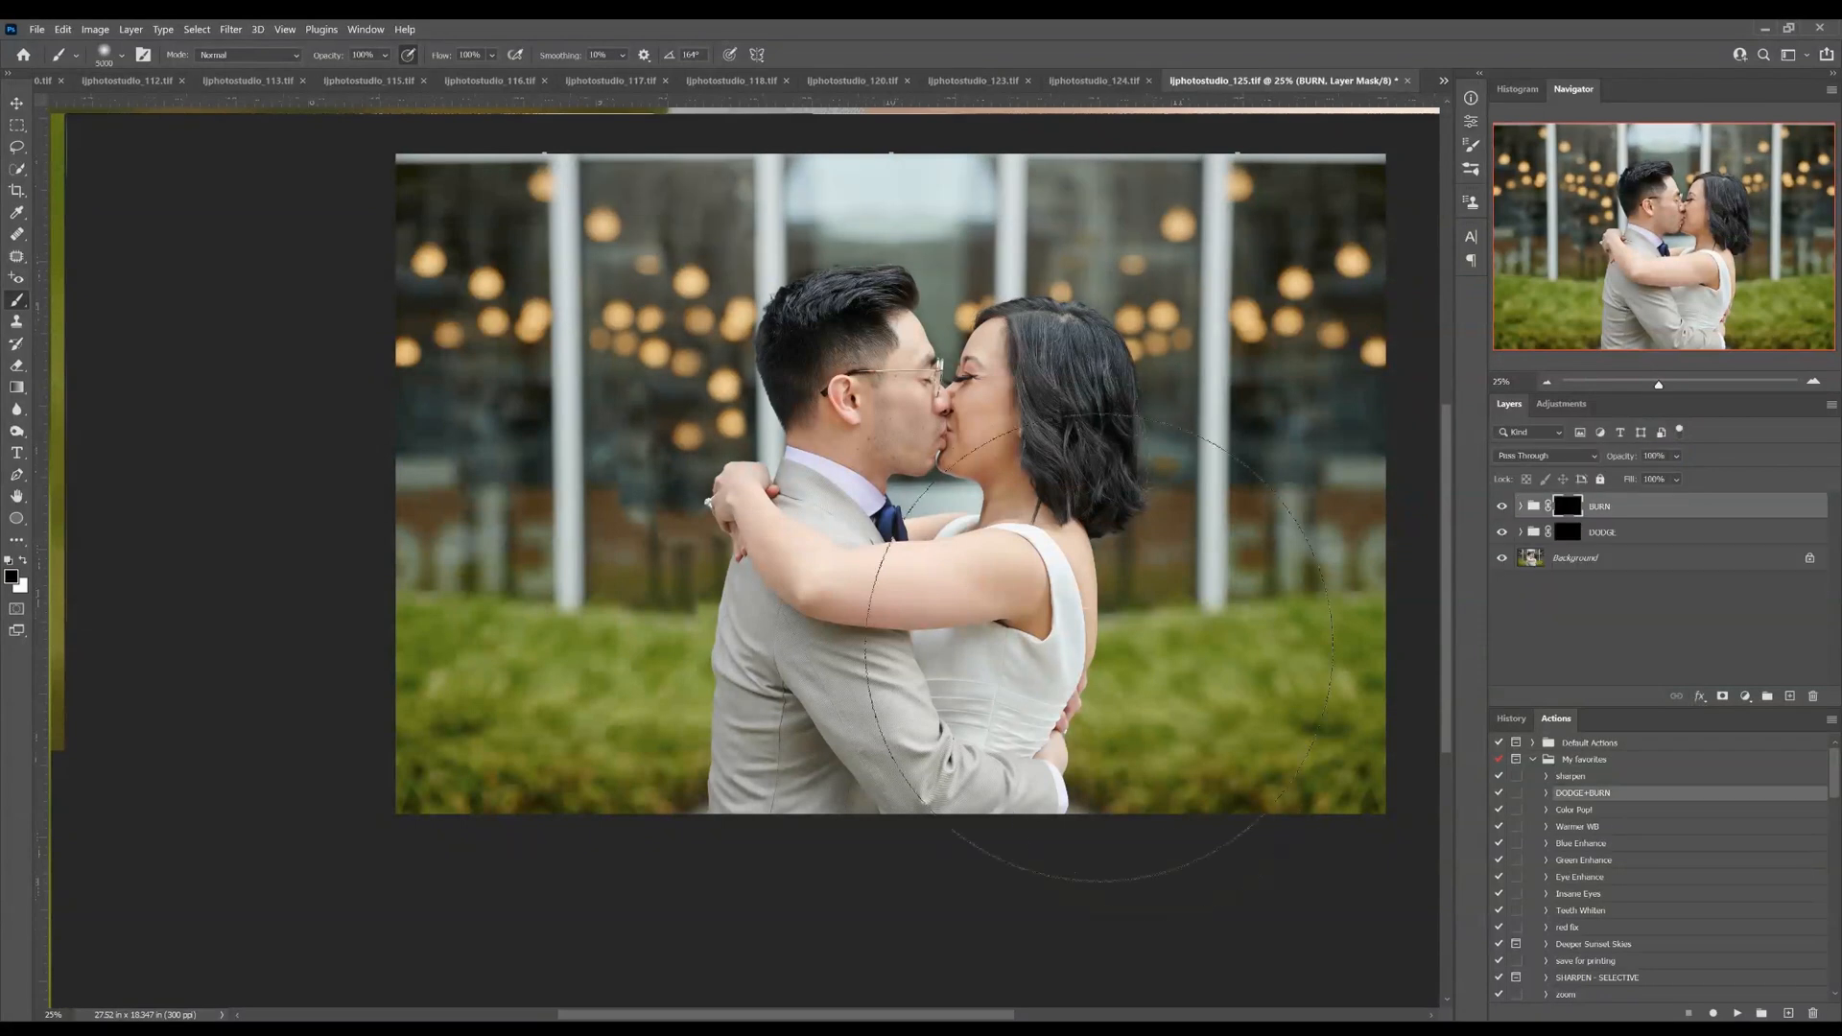
pyautogui.press('x')
pyautogui.moveTo(1405, 767)
pyautogui.mouseDown()
pyautogui.moveTo(623, 825)
pyautogui.moveTo(365, 878)
pyautogui.mouseUp()
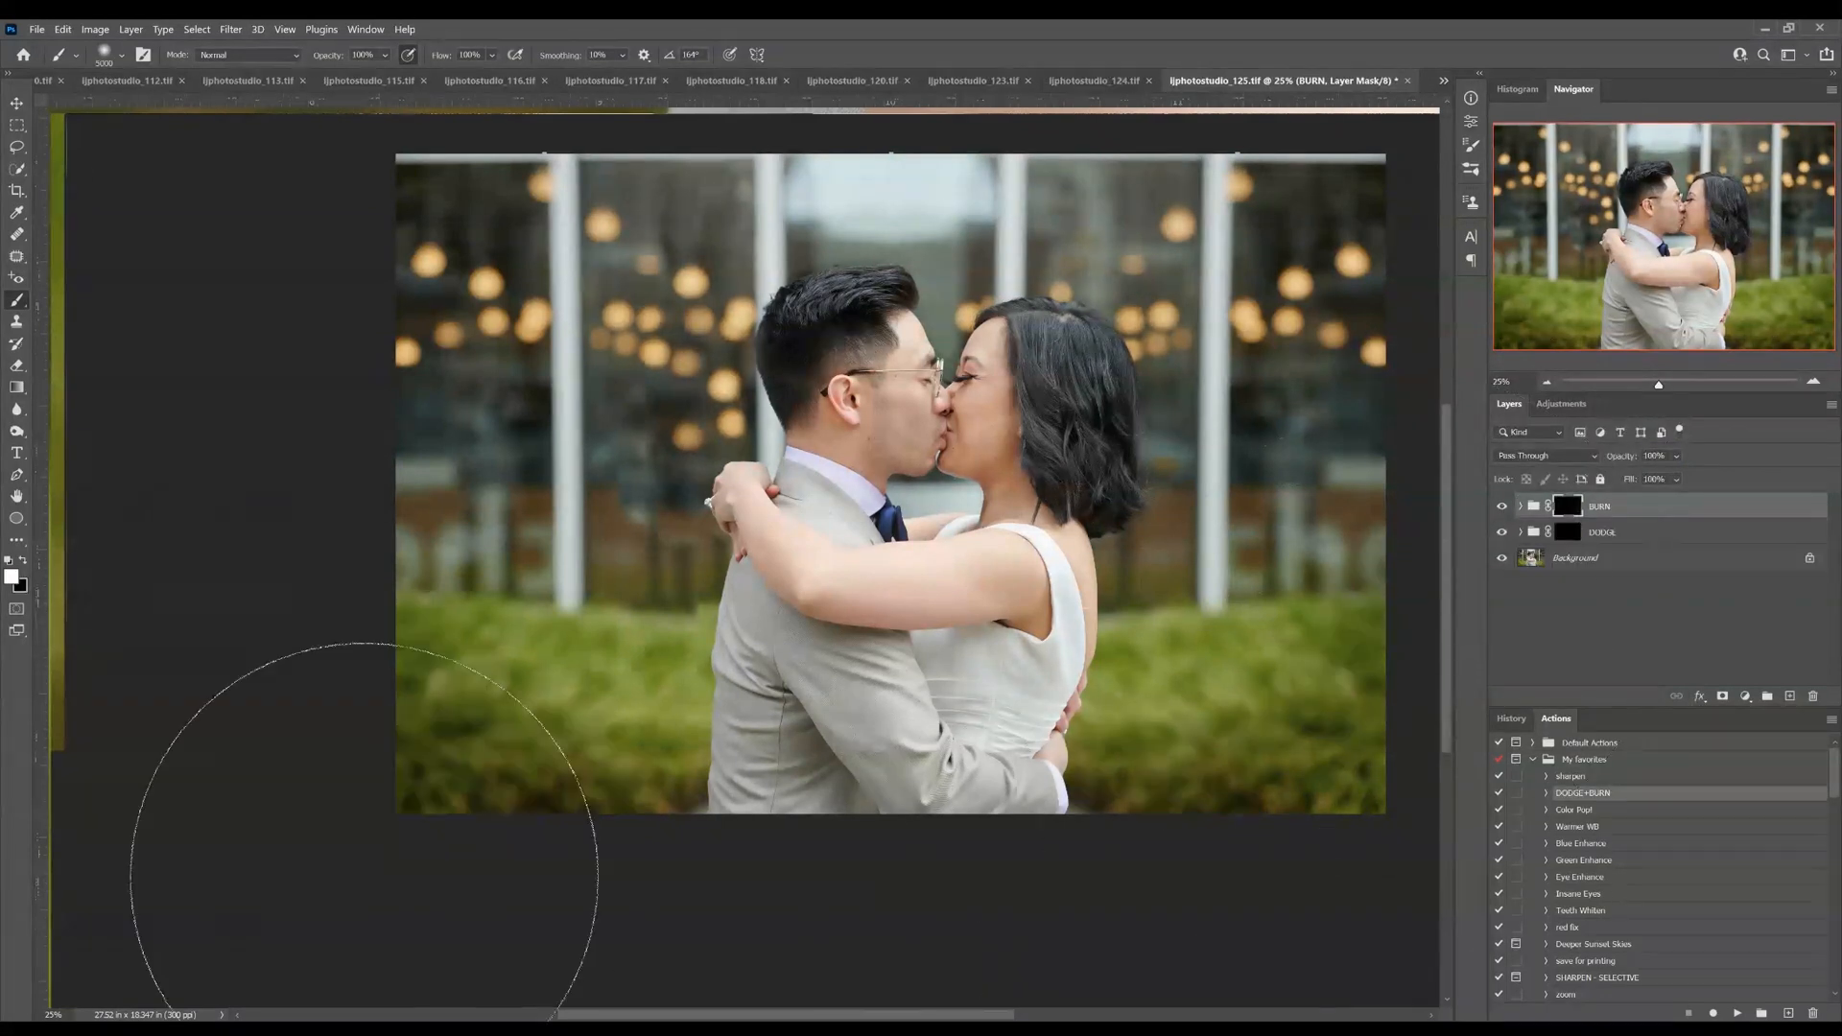
# Heal the thin horizontal line on the bride's back beside the dress strap with a small Spot Healing Brush
pyautogui.hotkey('ctrl', '+')
pyautogui.hotkey('ctrl', '+')
pyautogui.hotkey('ctrl', '+')
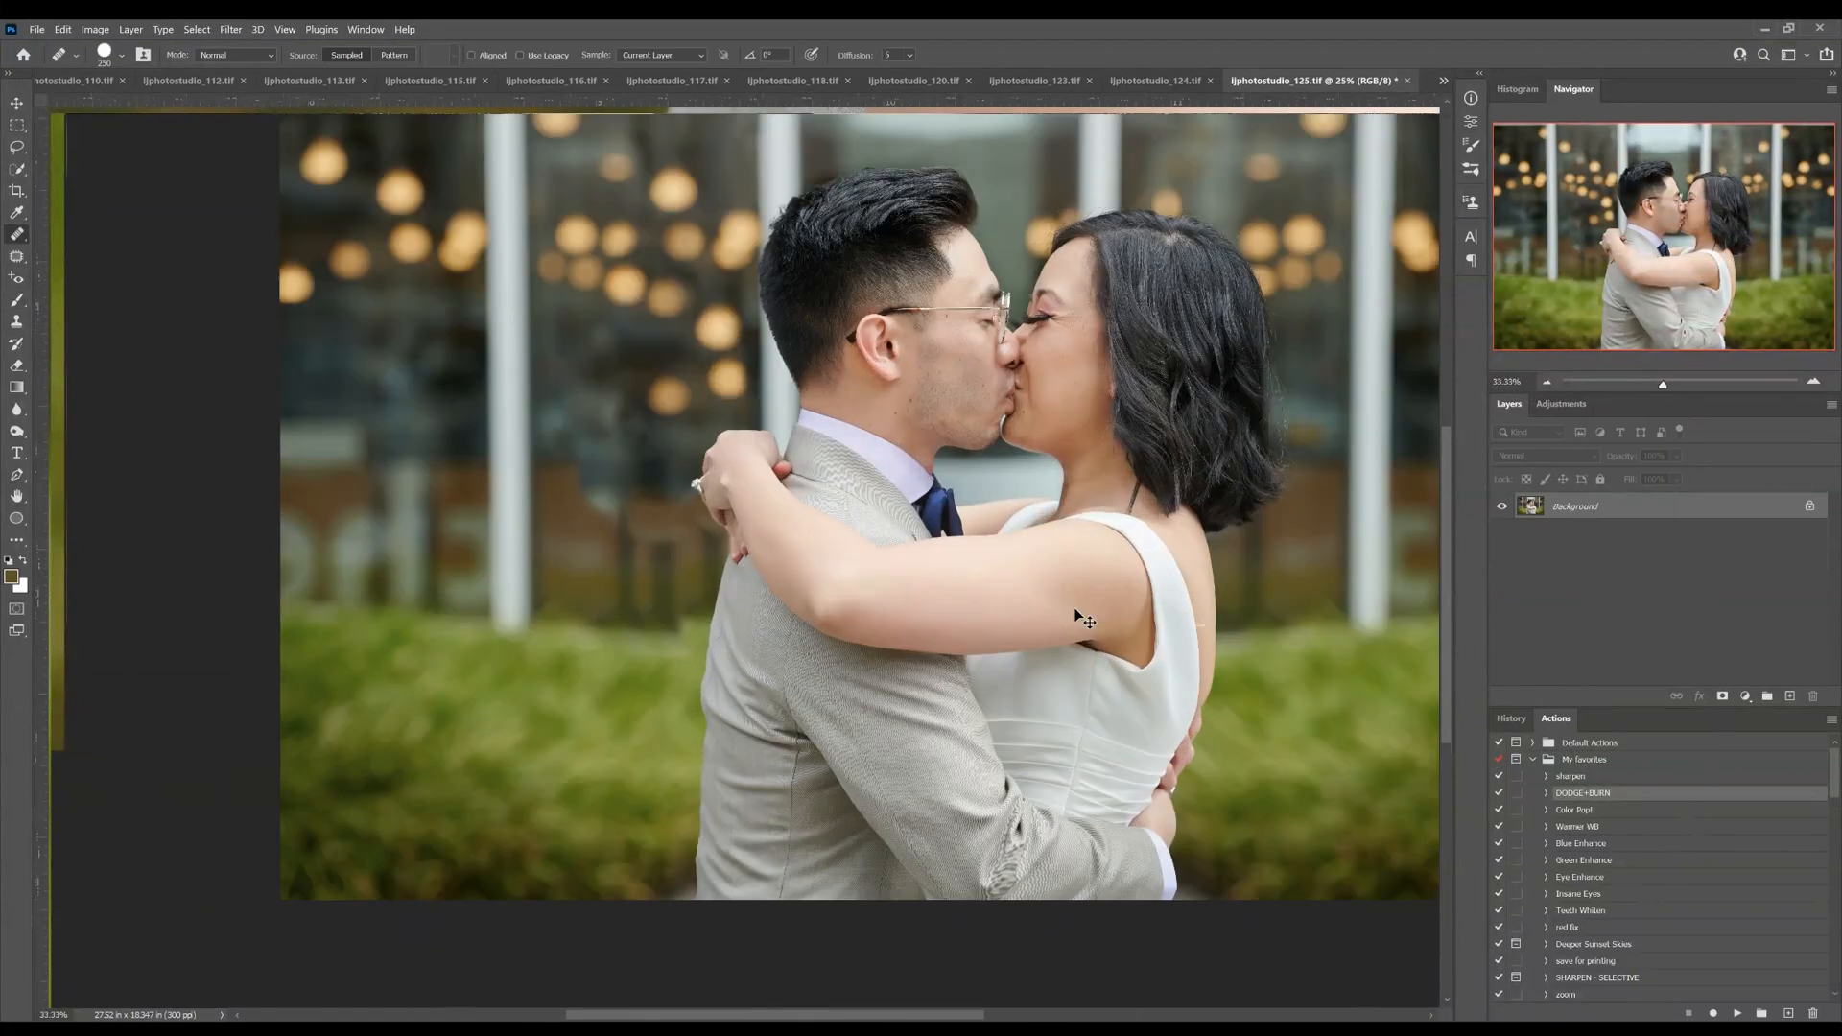
pyautogui.click(1729, 295)
pyautogui.press('[')
pyautogui.press('[')
pyautogui.press('[')
pyautogui.press('[')
pyautogui.press('[')
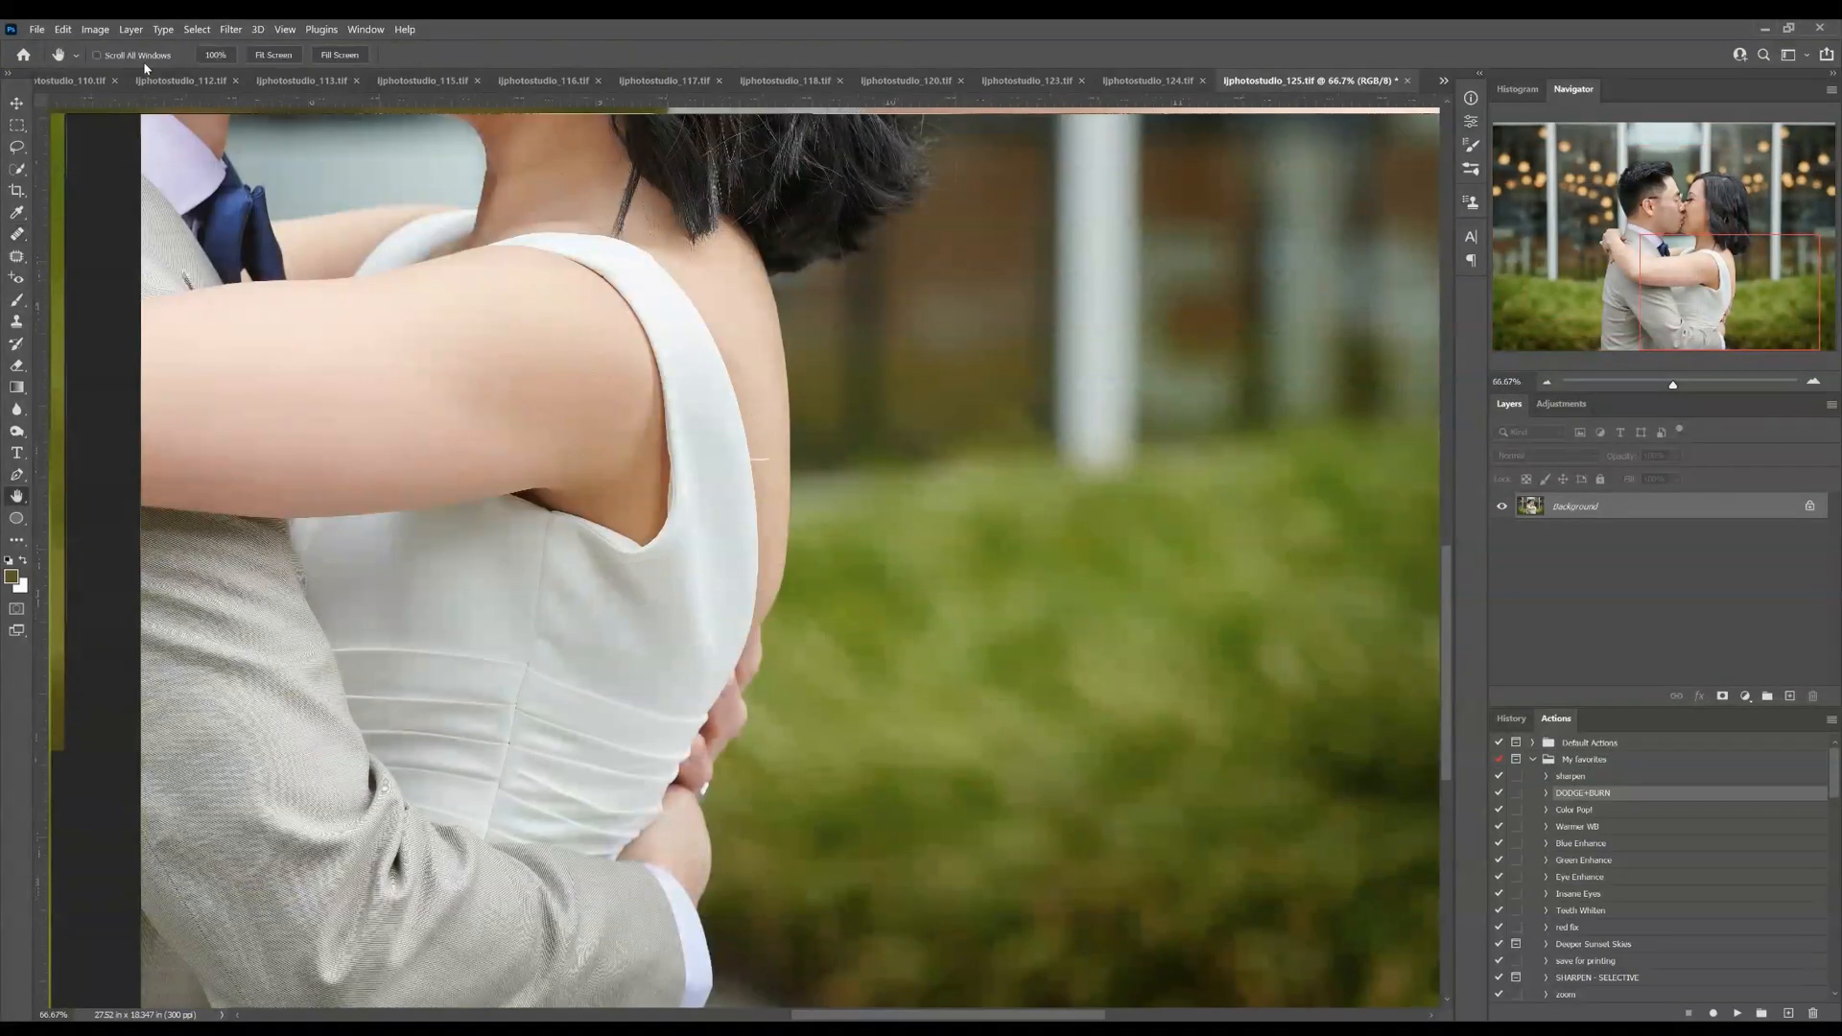
pyautogui.moveTo(752, 461); pyautogui.dragTo(767, 459)
pyautogui.hotkey('ctrl', '-')
pyautogui.hotkey('ctrl', '-')
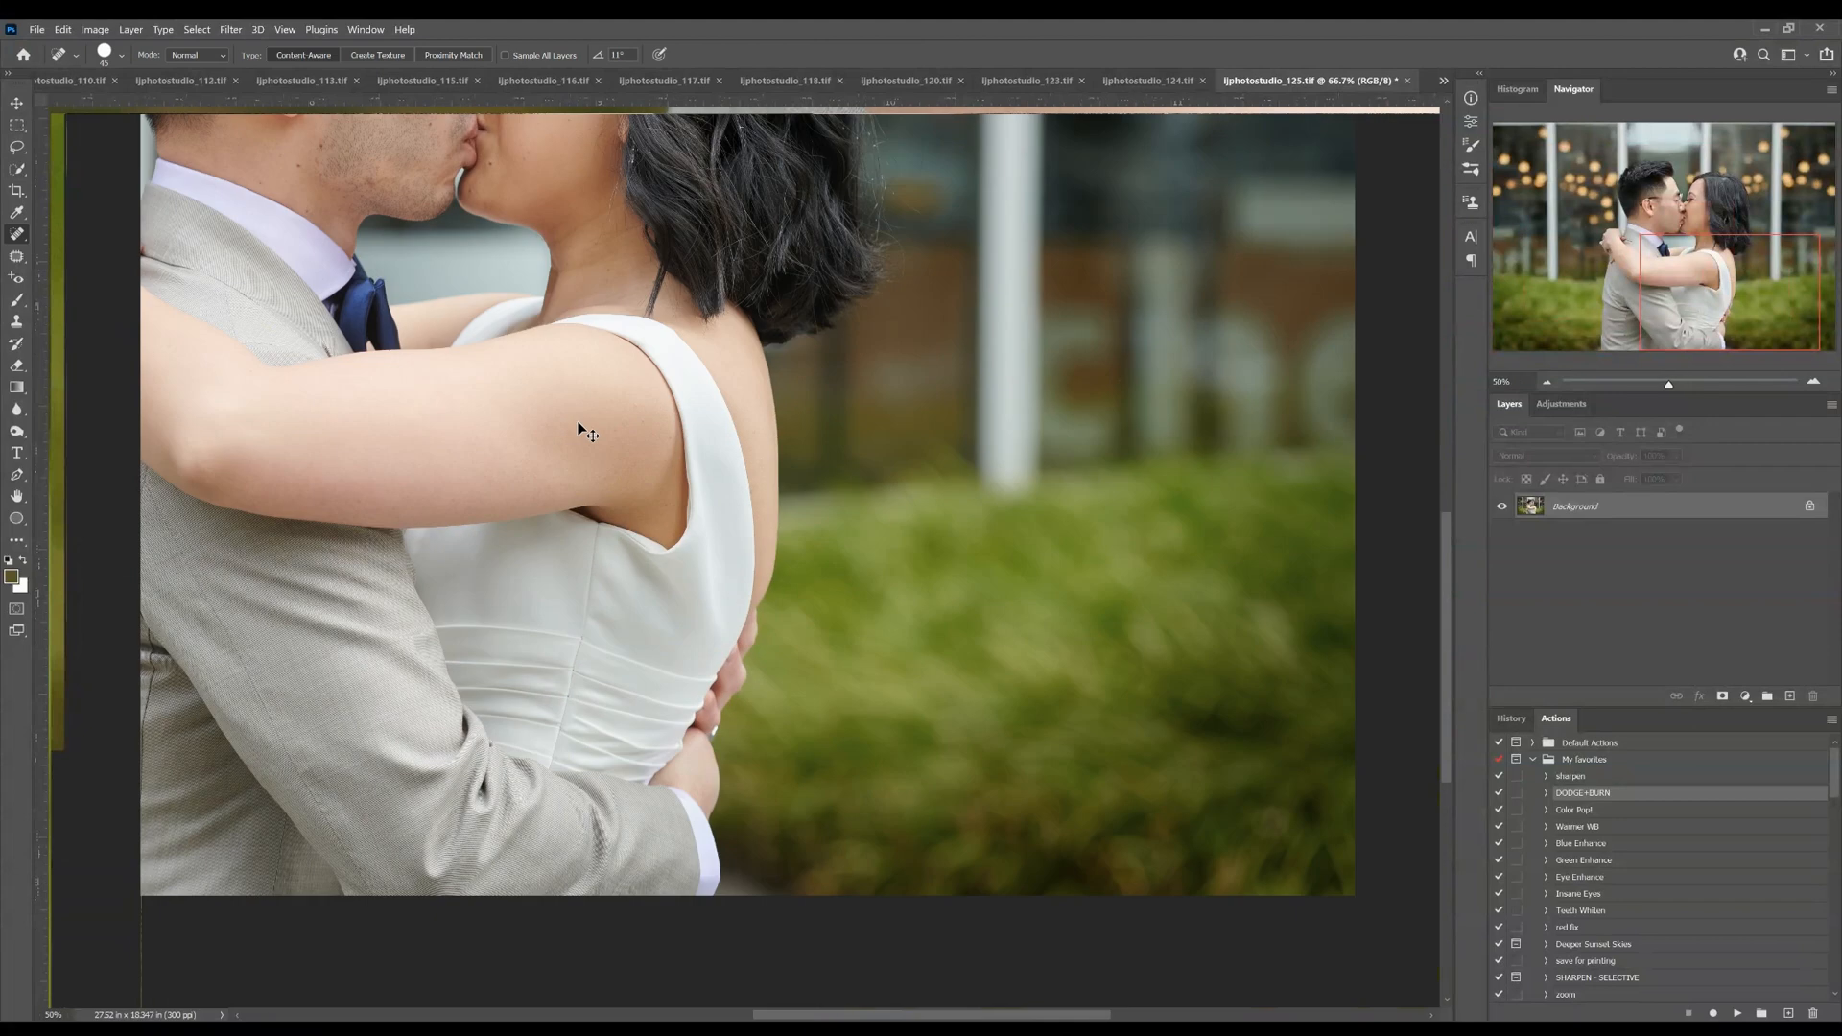
pyautogui.moveTo(539, 299)
pyautogui.mouseDown()
pyautogui.moveTo(761, 493)
pyautogui.moveTo(747, 471)
pyautogui.mouseUp()
pyautogui.hotkey('ctrl', '-')
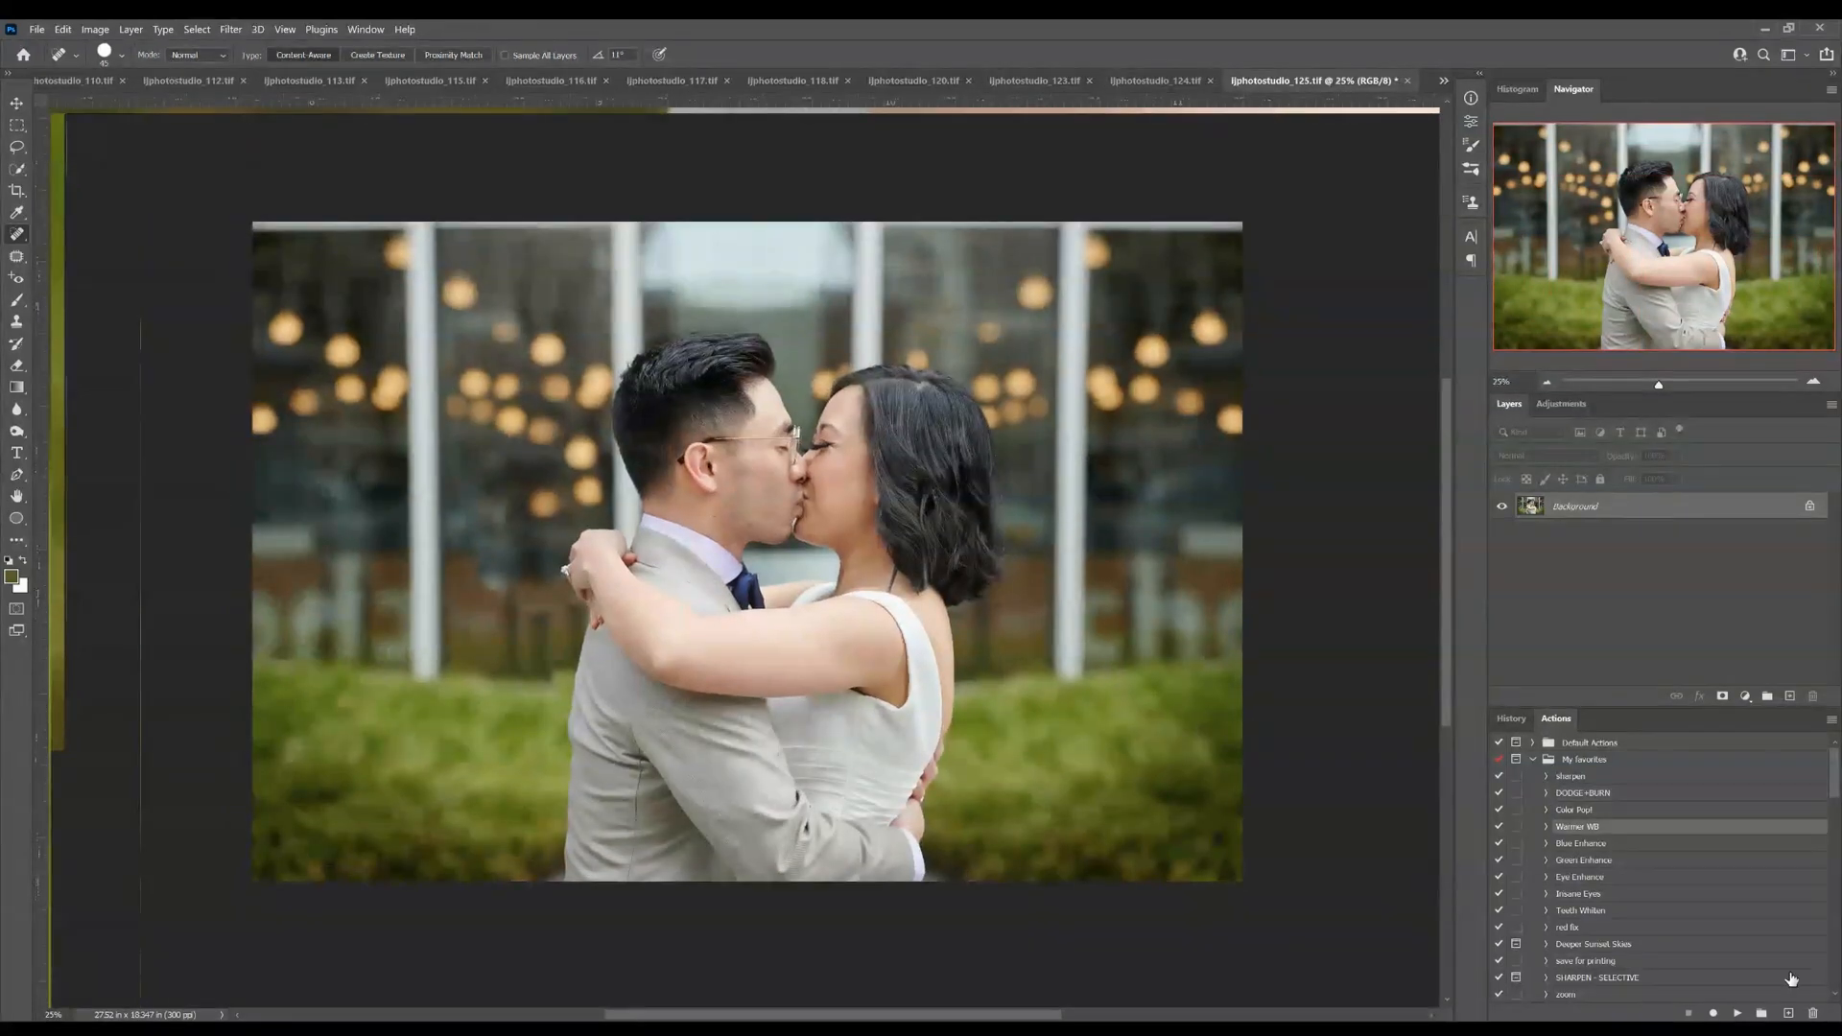